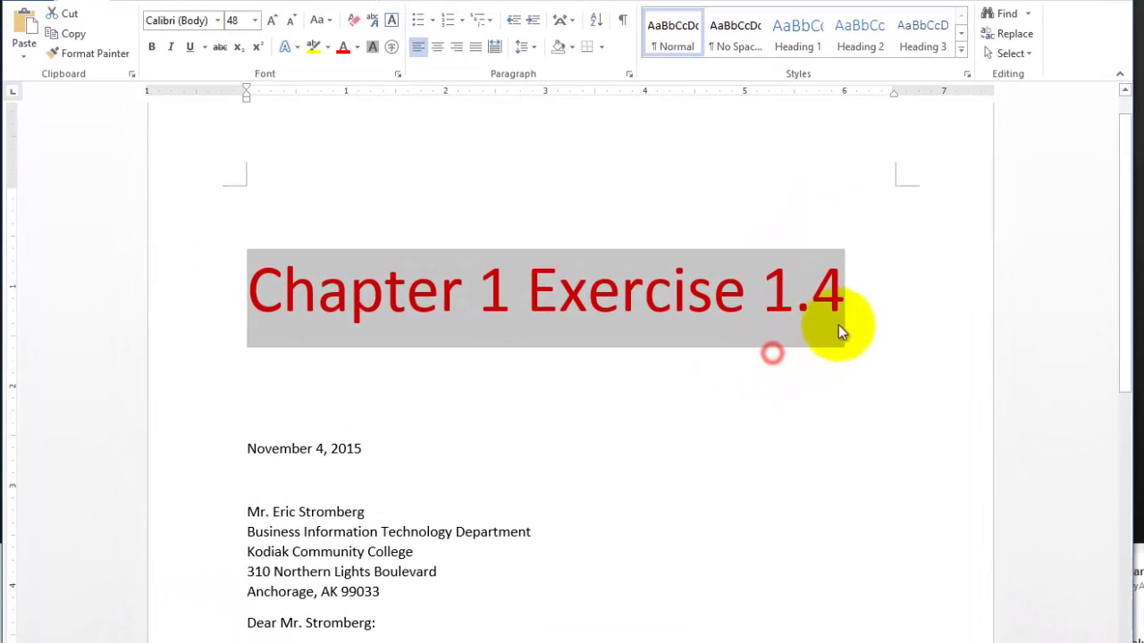
Step: Delete the red "Chapter 1 Exercise 1.4" heading and one empty line above the letter's date
left_click_drag(853, 300, 276, 192)
key("Delete")
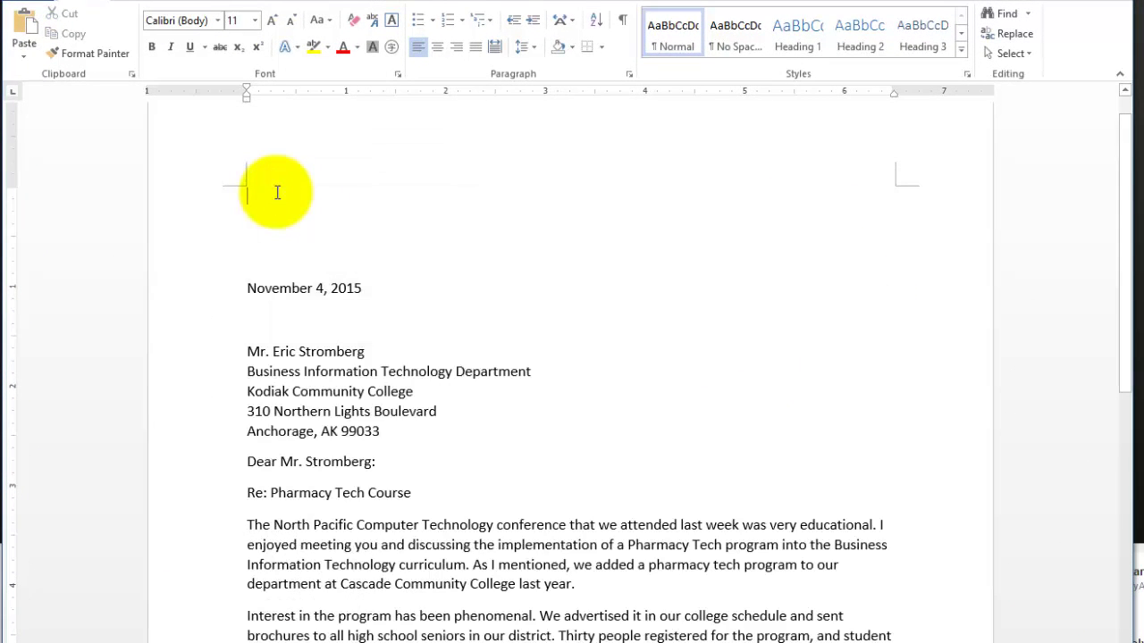
key("Delete")
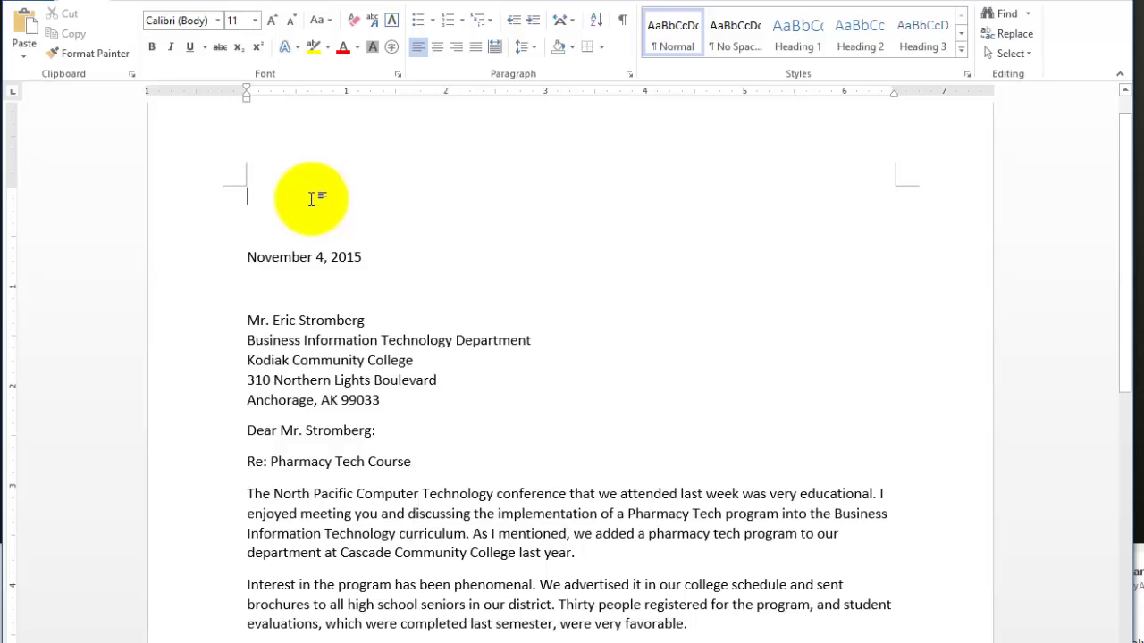
left_click(401, 250)
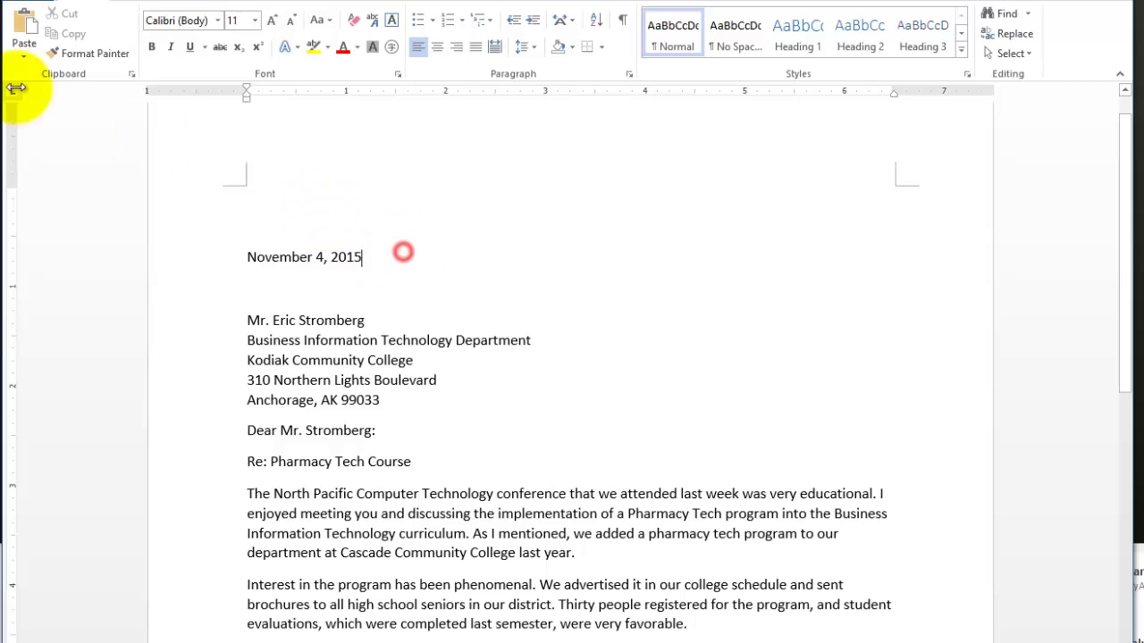
Step: Start saving a copy of the letter in the Assignments Ch 1 folder inside Chapter01
left_click(19, 9)
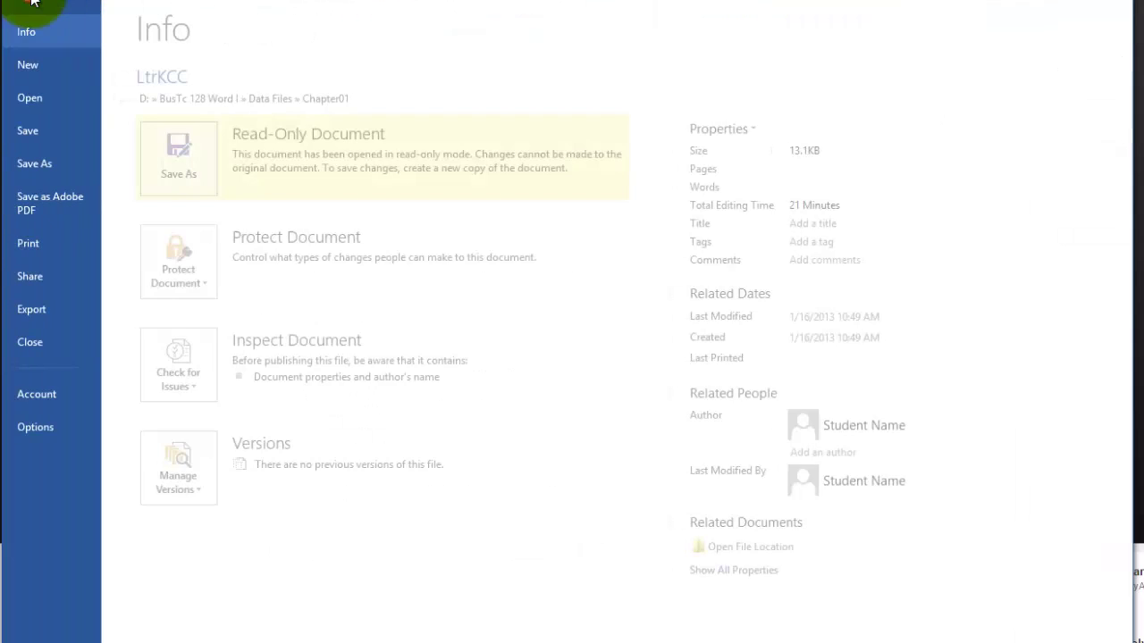
left_click(46, 170)
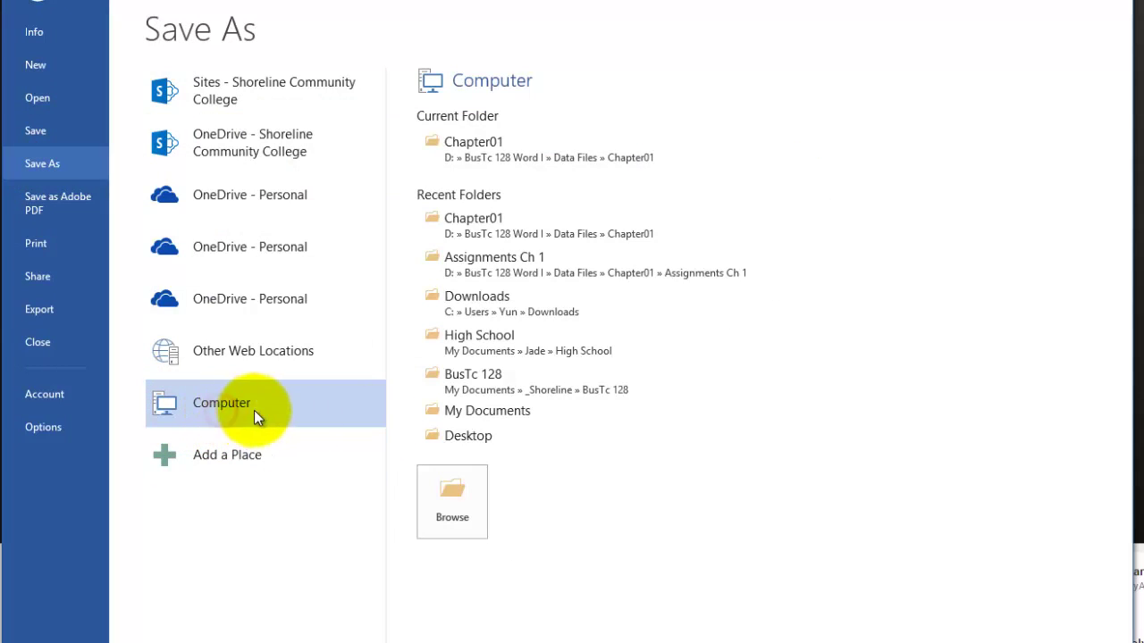
left_click(476, 150)
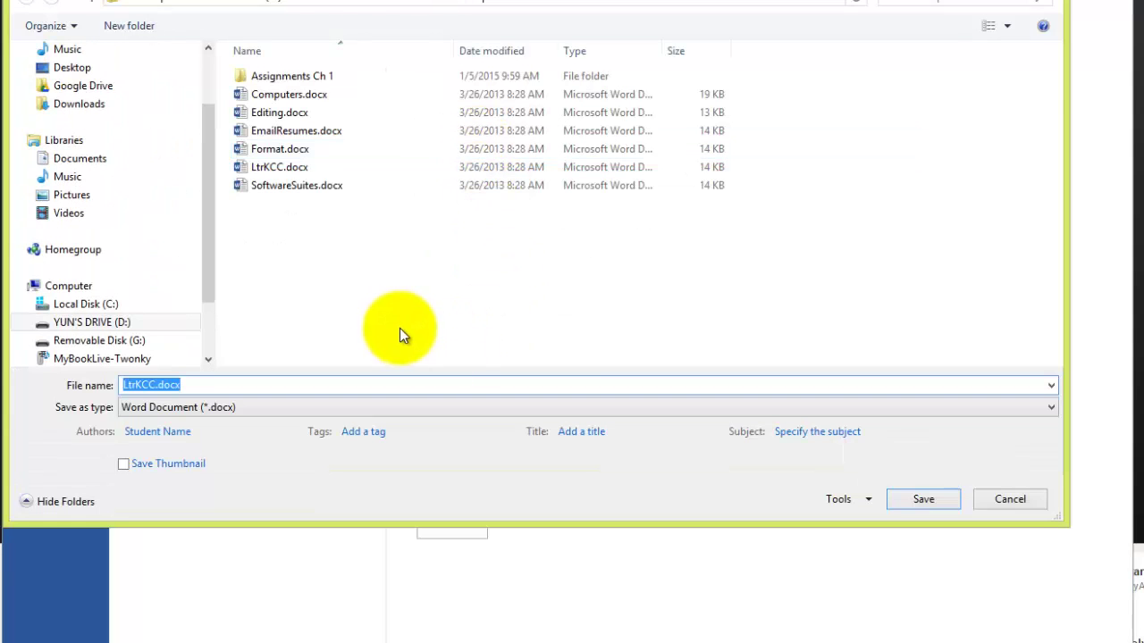
double_click(295, 78)
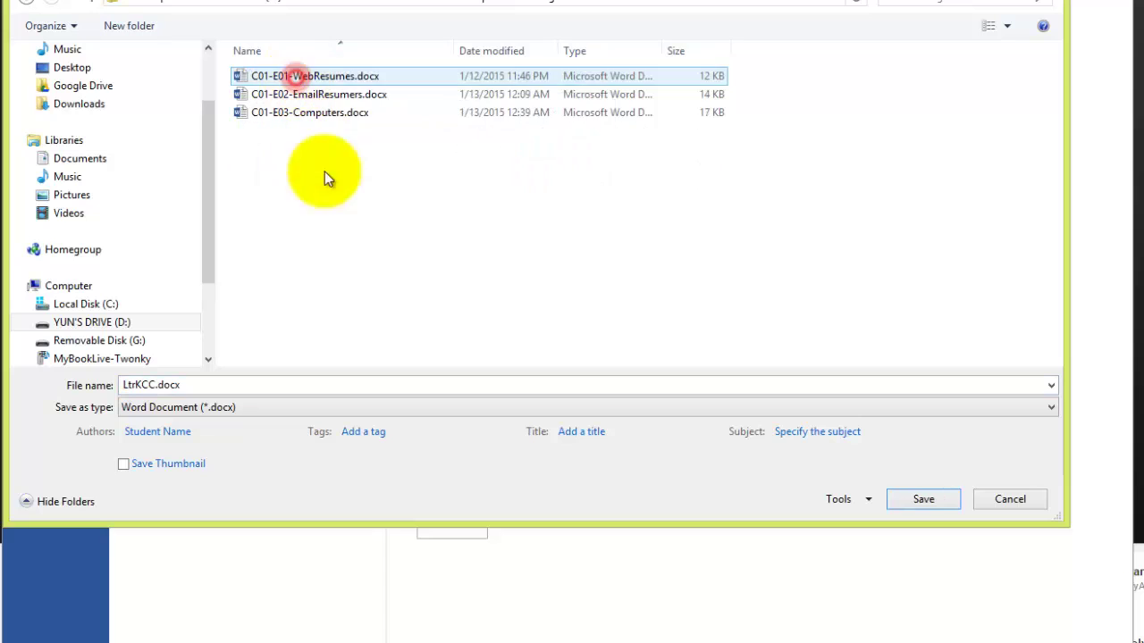
Step: Name the copy C01-E04-LtrKCC.docx and save it
double_click(130, 386)
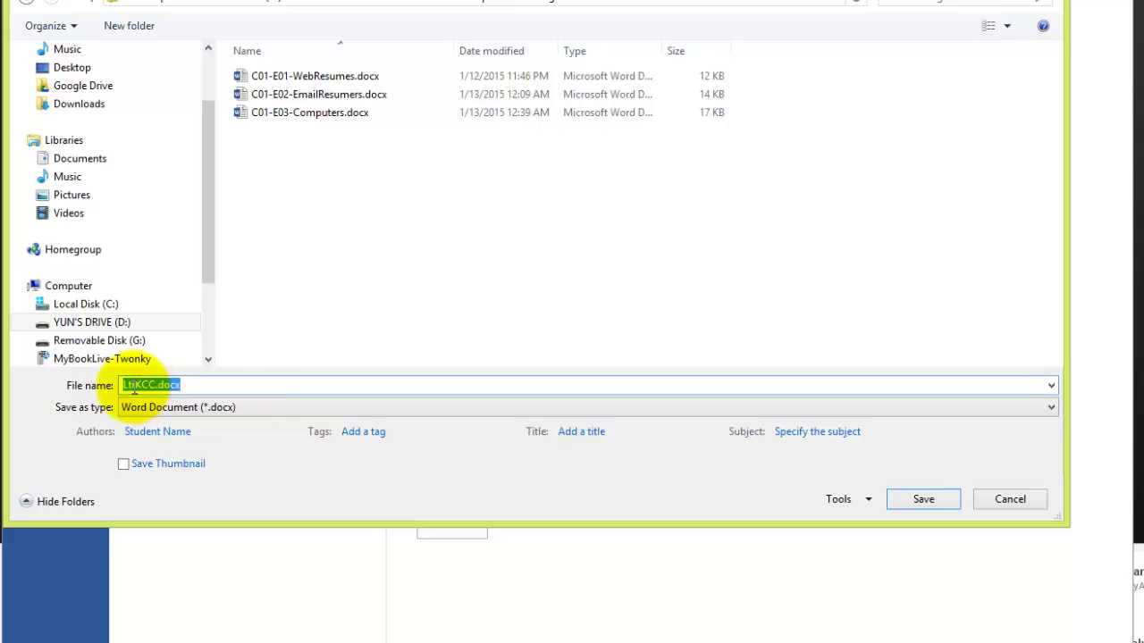
left_click(133, 386)
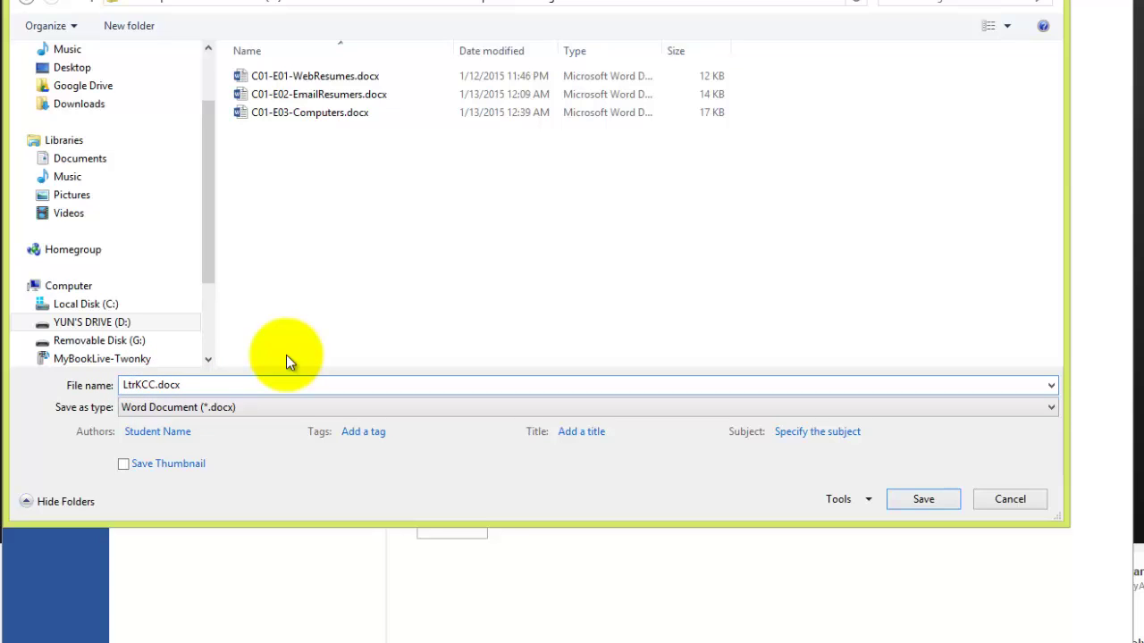
key("Left")
key("Left")
type("C01-E04-")
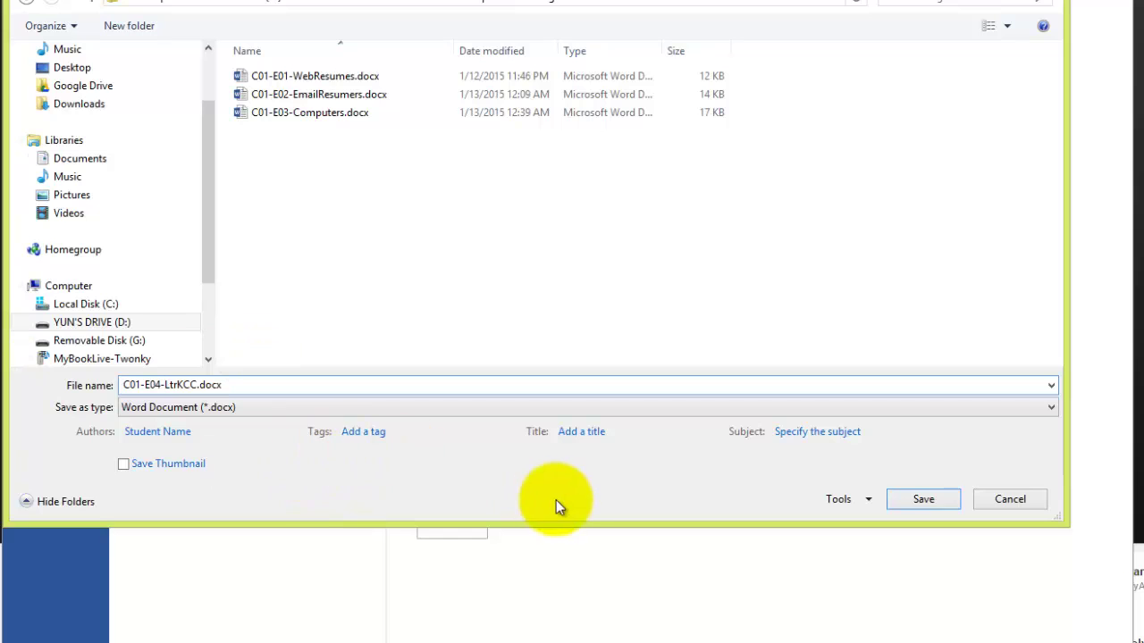
left_click(925, 499)
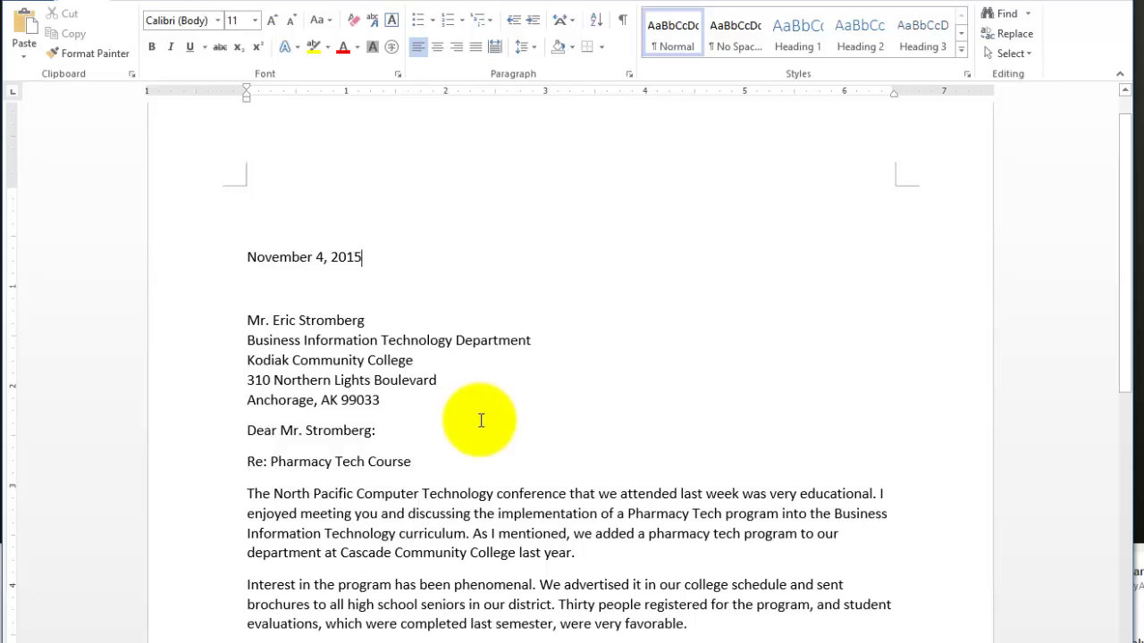
Step: Select the recipient's name line together with the department line in the inside address
double_click(366, 319)
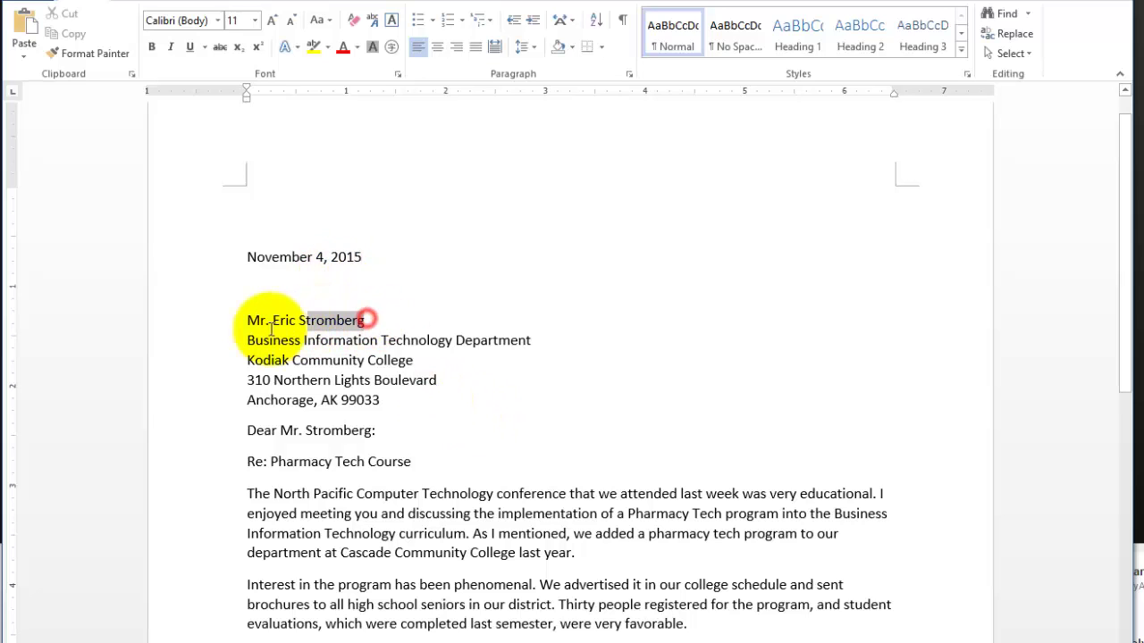
left_click_drag(271, 330, 249, 329)
left_click(538, 338)
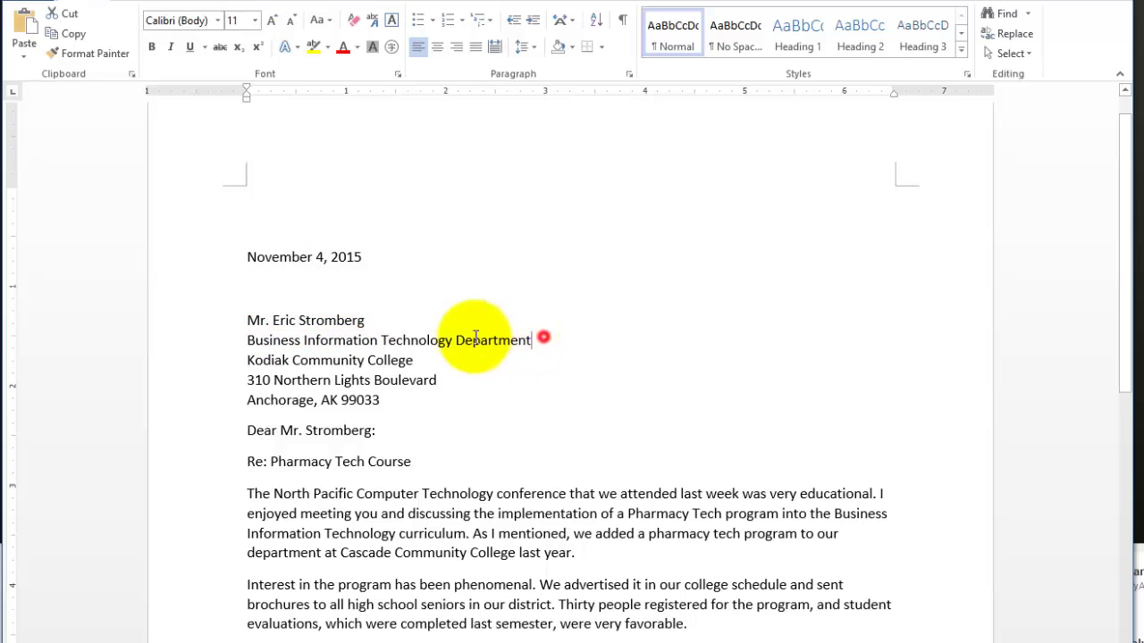
left_click(242, 319, "shift")
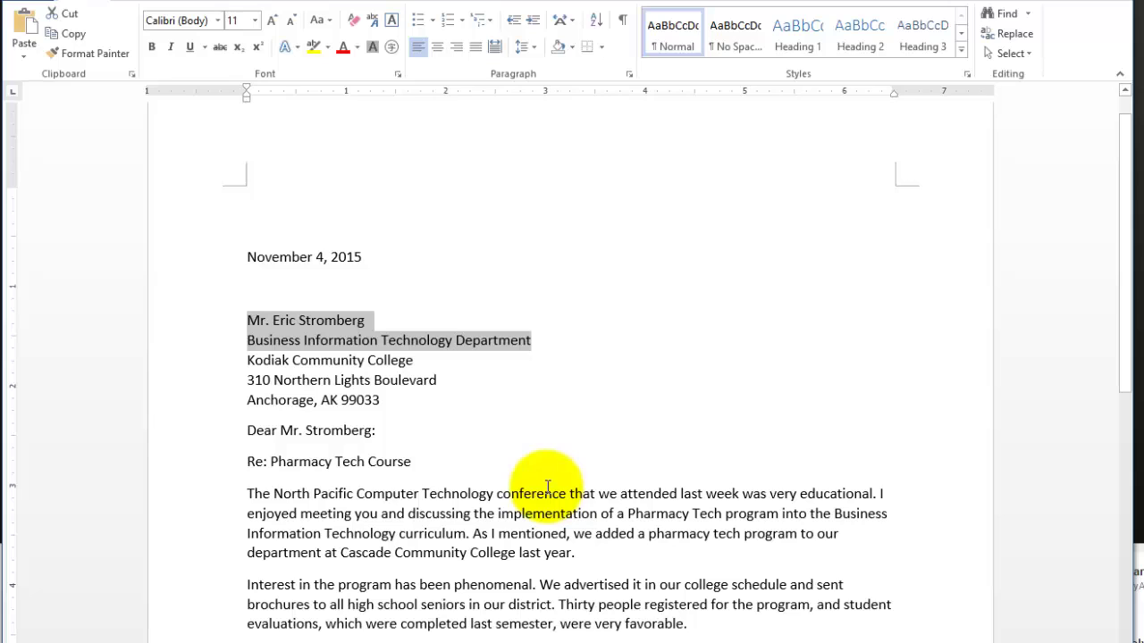
Step: Select the letter's text from the first body paragraph through the closing "Sincerely,"
scroll(547, 487, "down", 8)
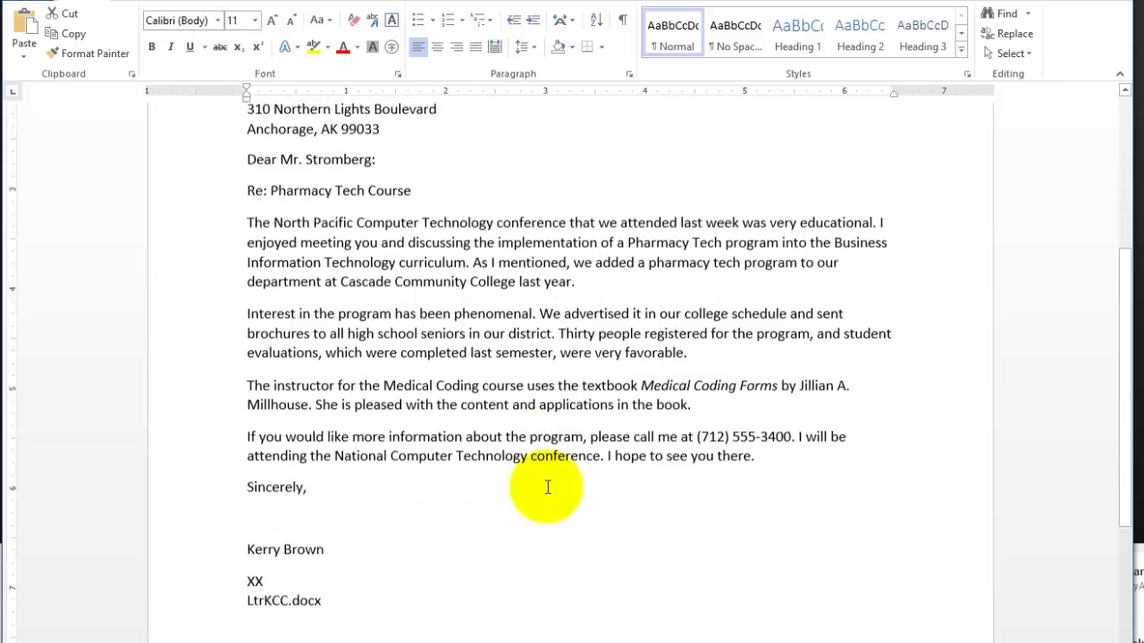
scroll(547, 487, "up", 7)
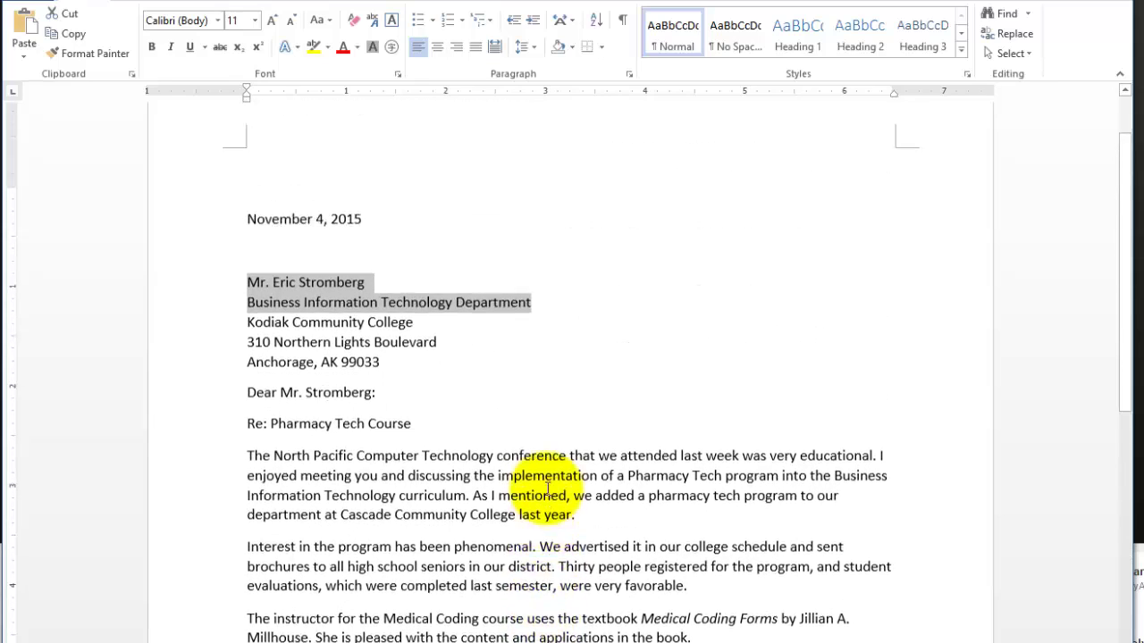
scroll(547, 487, "down", 1)
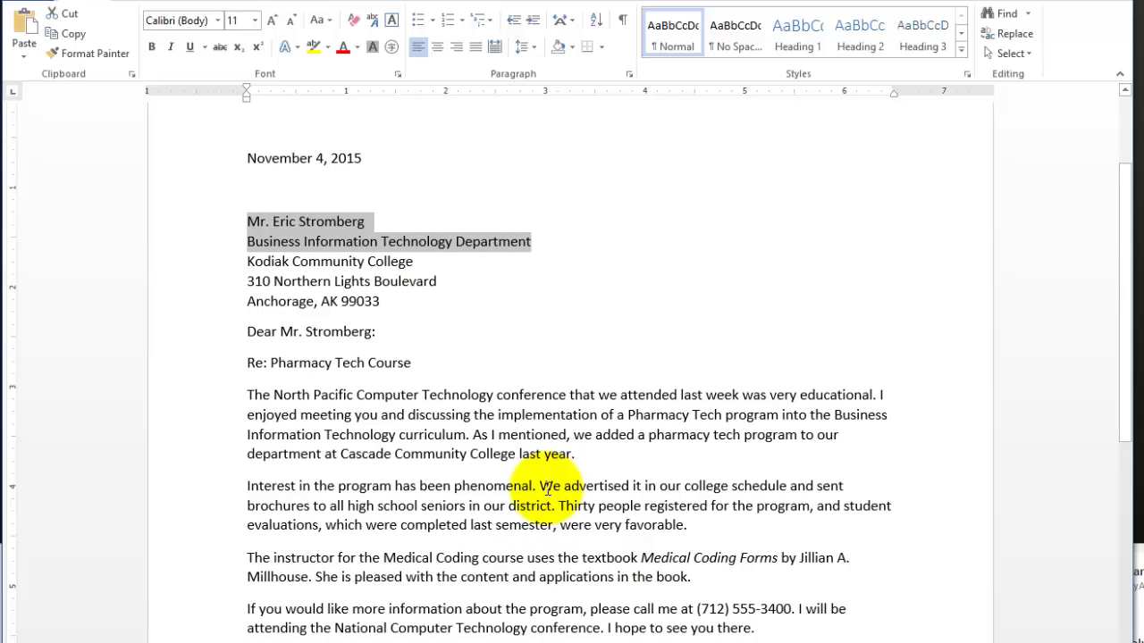
scroll(536, 478, "down", 1)
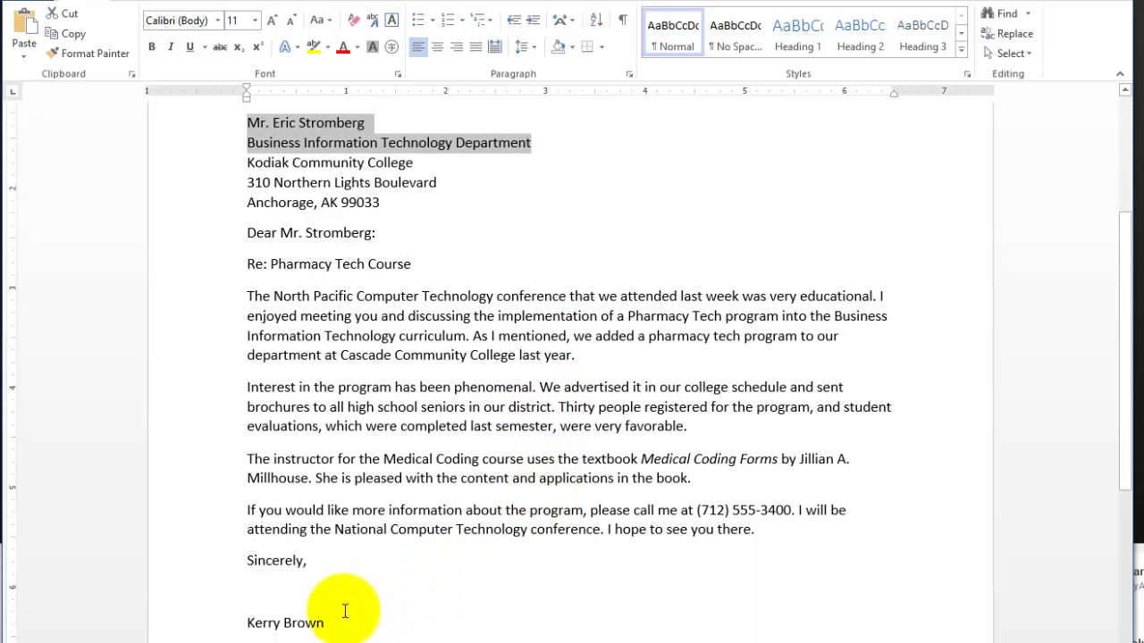
left_click(343, 613)
left_click(224, 258, "shift")
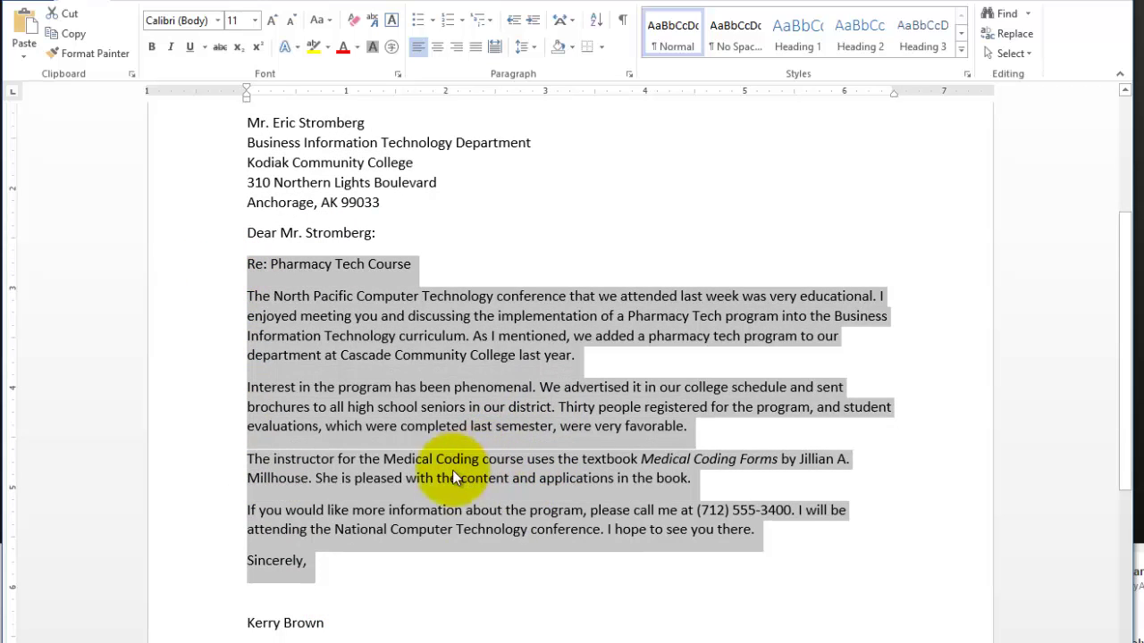
left_click_drag(368, 576, 255, 314)
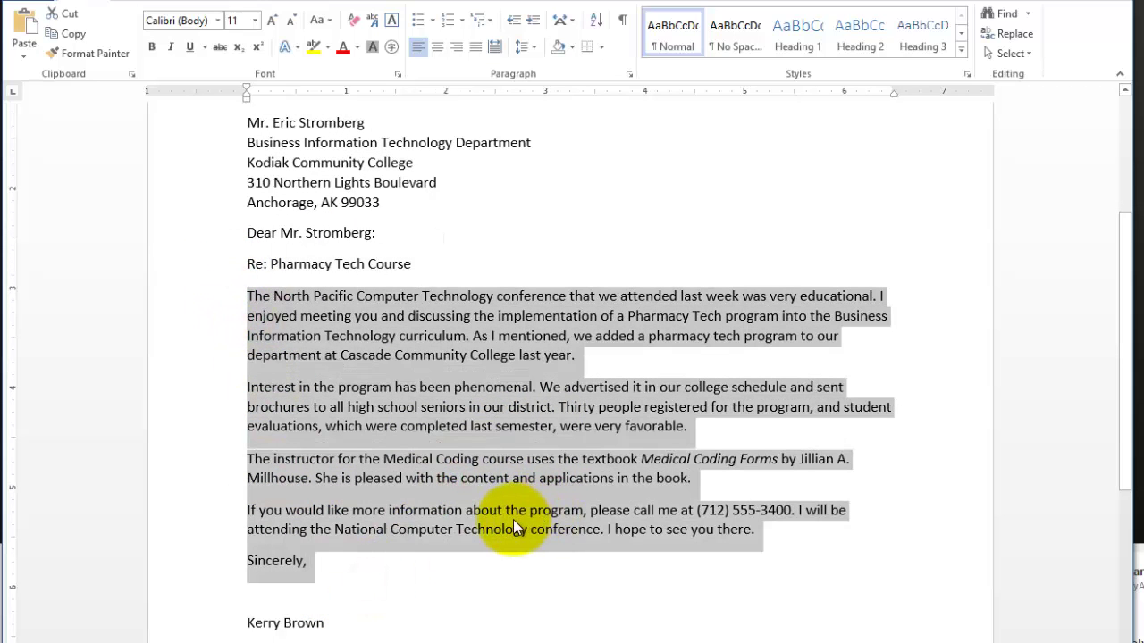
Step: Select the inside address from the recipient's surname through "Business Information Technology" and clear the selection
scroll(513, 527, "up", 1)
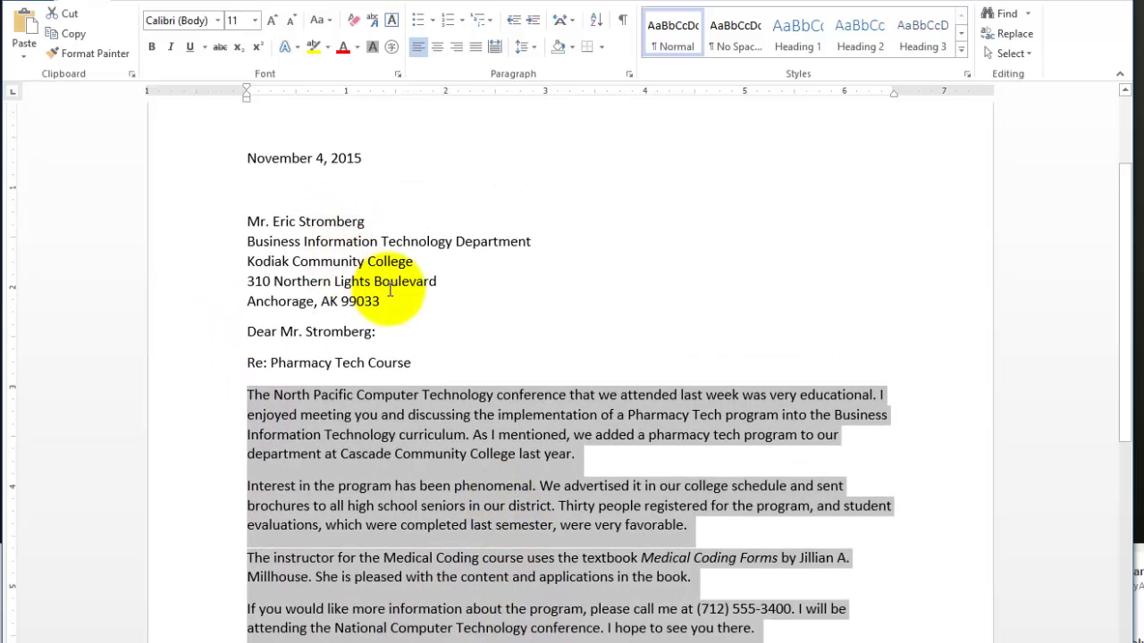
left_click_drag(455, 241, 299, 221)
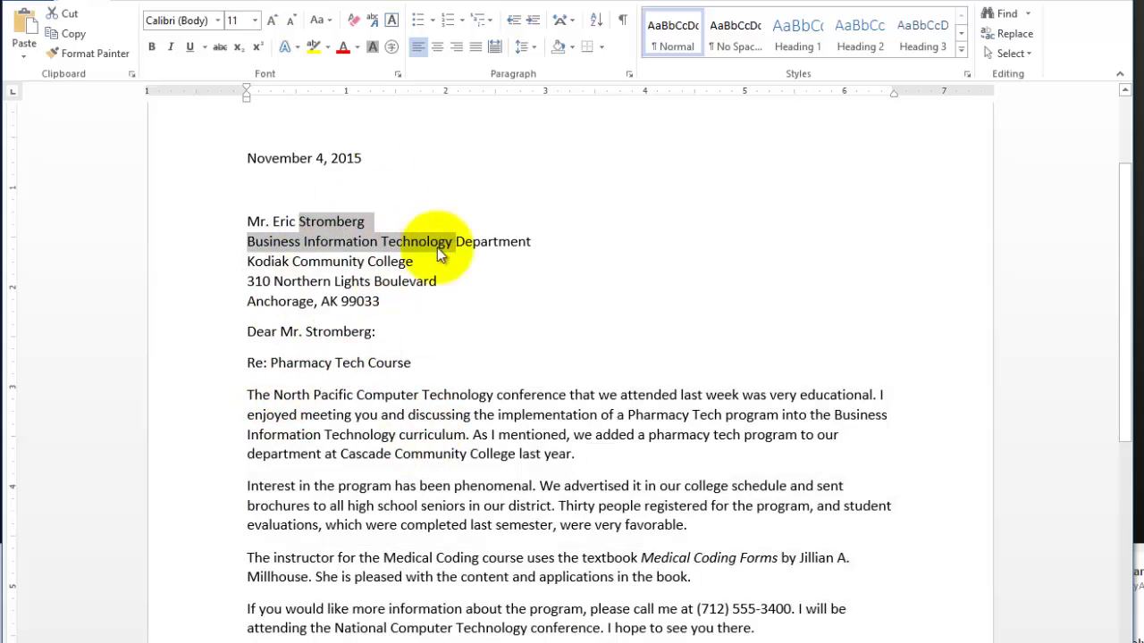
scroll(420, 366, "up", 1)
left_click(420, 373)
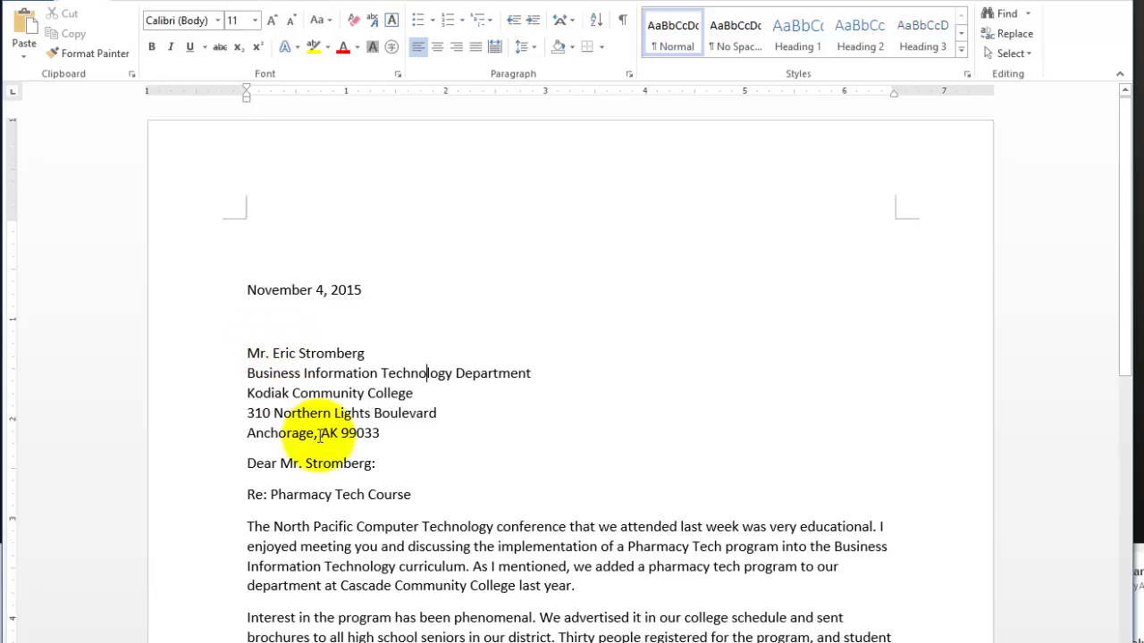
Step: Select the first two inside address lines from before "Mr." through "Business Information Technology Department", and clear the selection
left_click(247, 353)
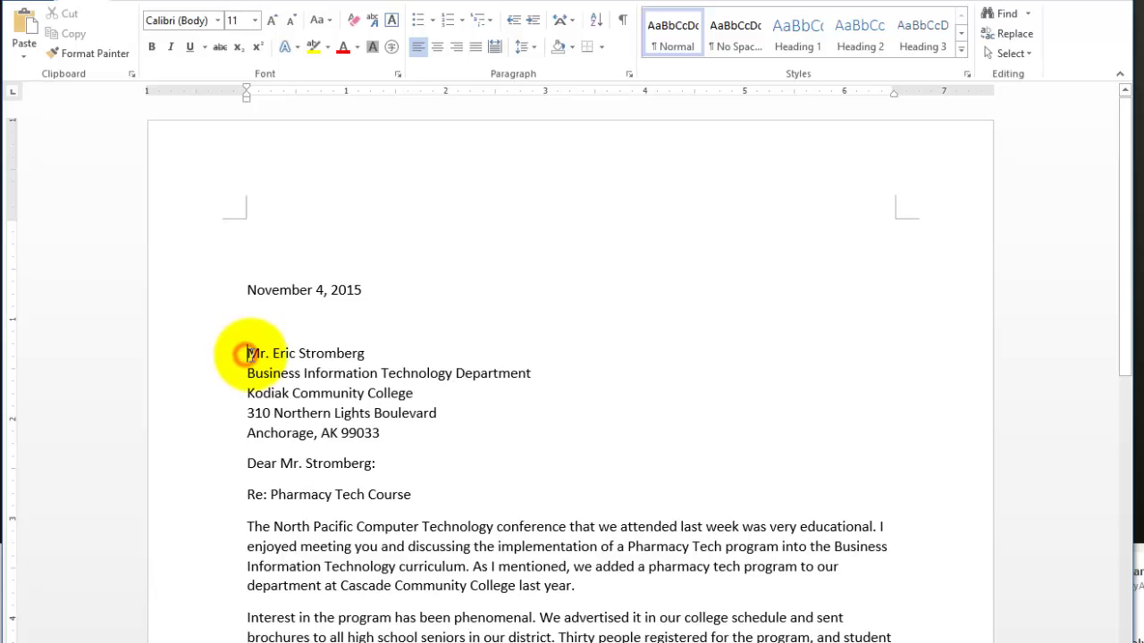
left_click_drag(247, 353, 266, 355)
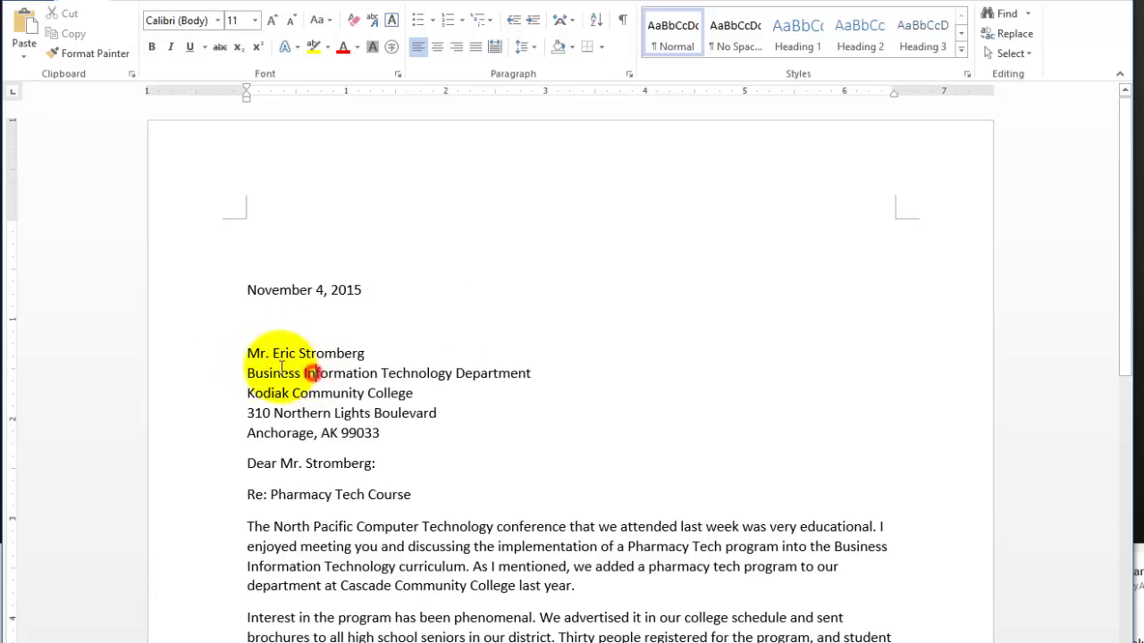
left_click(250, 353)
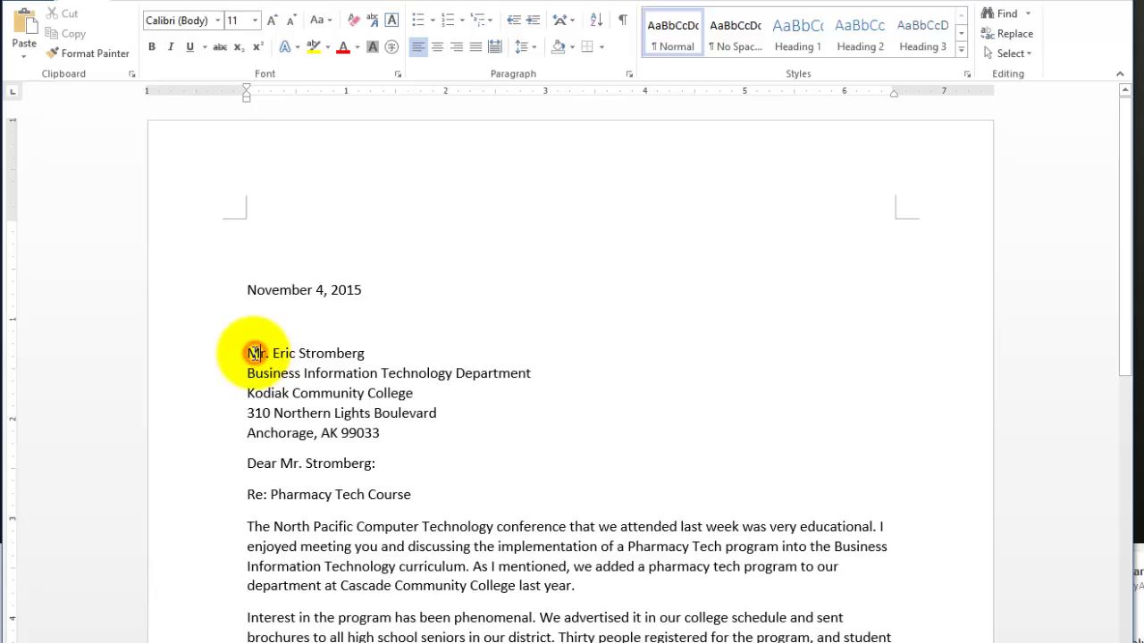
left_click(293, 399)
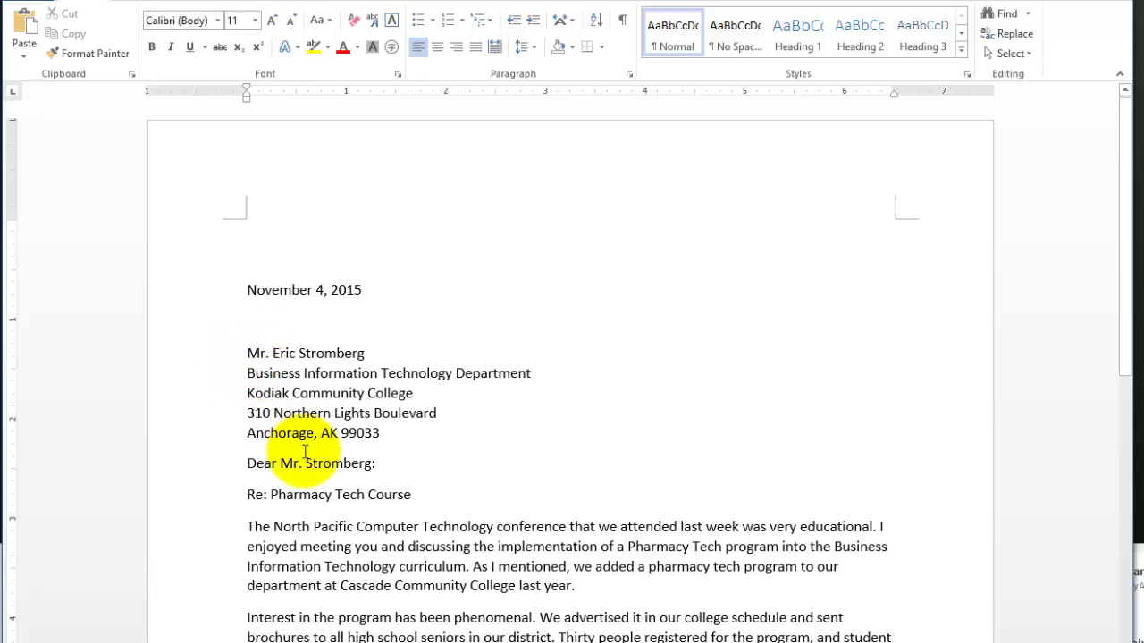
left_click(257, 355)
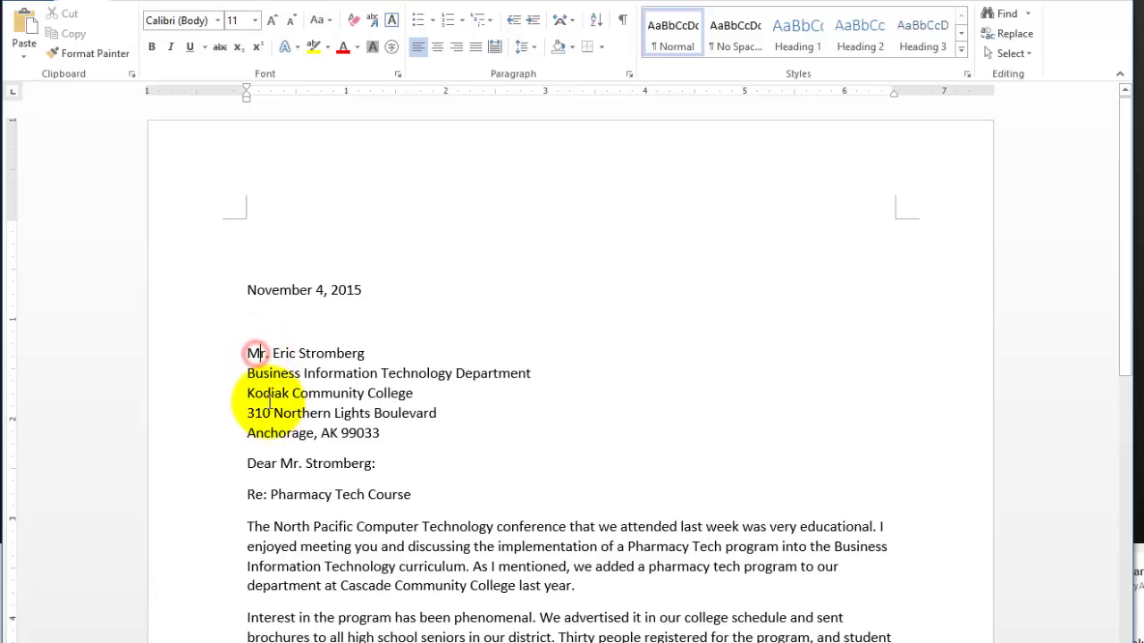
left_click(253, 350)
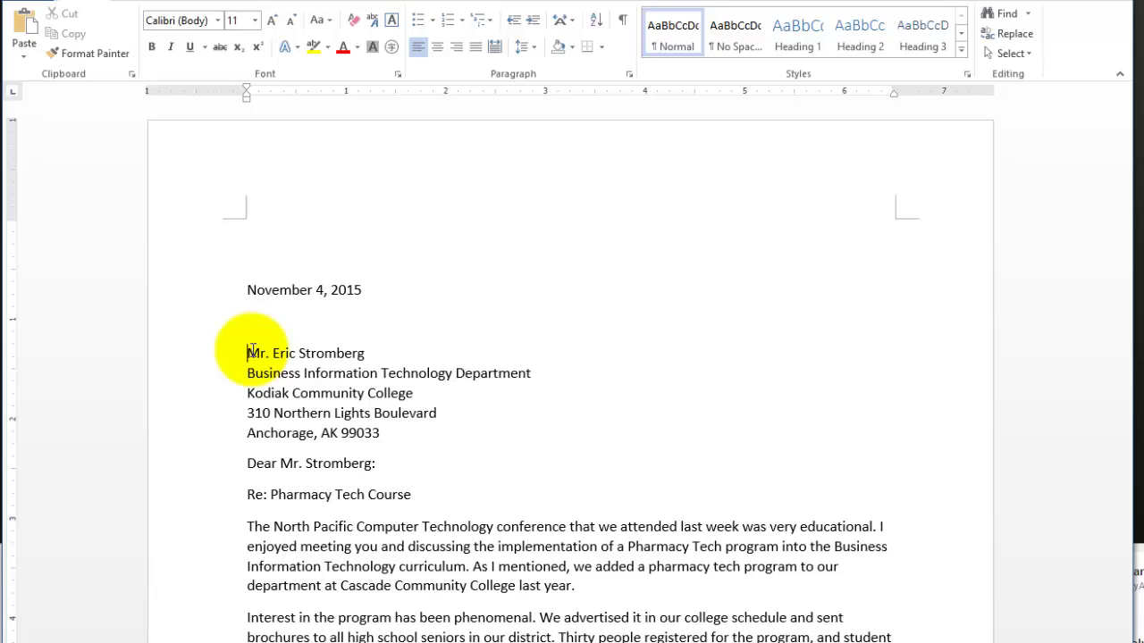
left_click_drag(254, 351, 274, 357)
left_click_drag(296, 361, 591, 376)
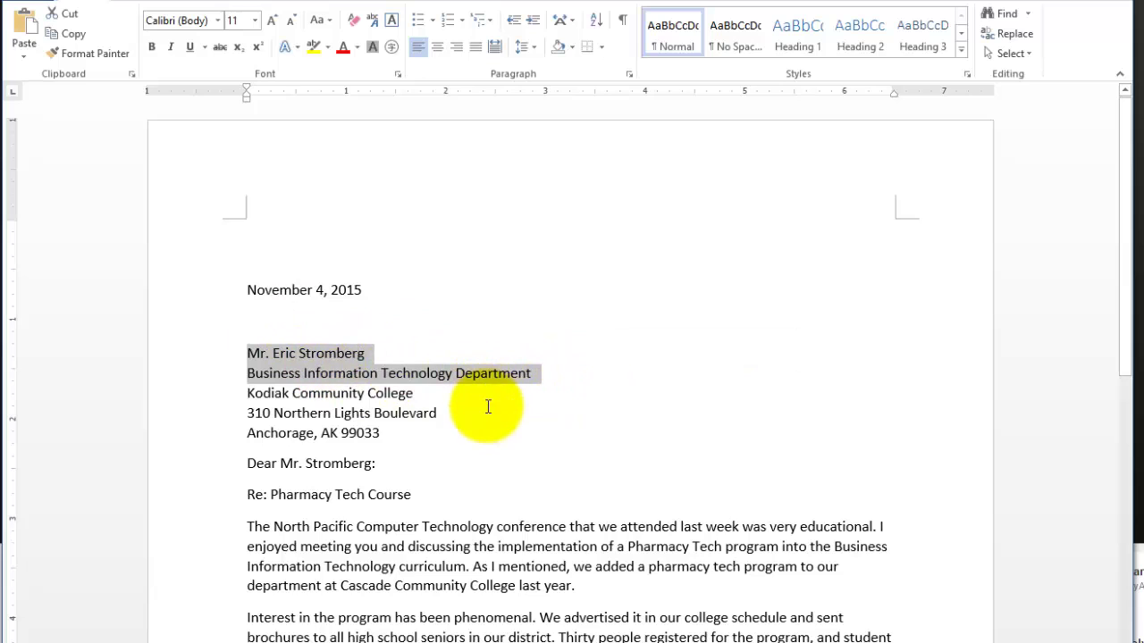
left_click(468, 438)
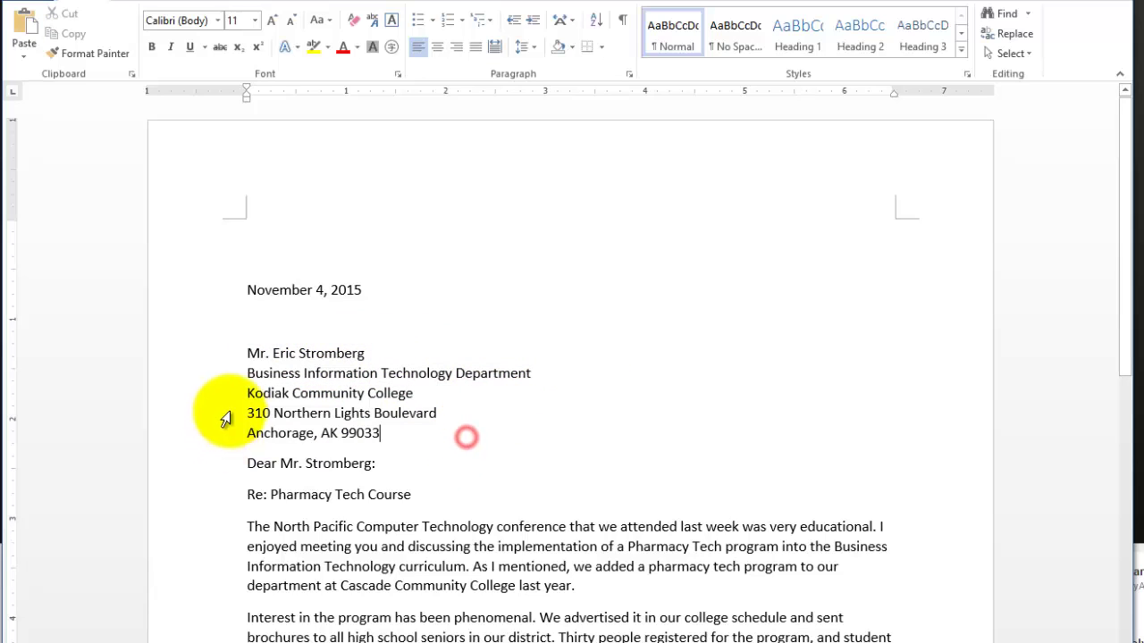
Step: Reselect the recipient and department lines, clear the selection, and place the insertion point after "Department"
left_click(245, 352)
left_click_drag(244, 352, 593, 381)
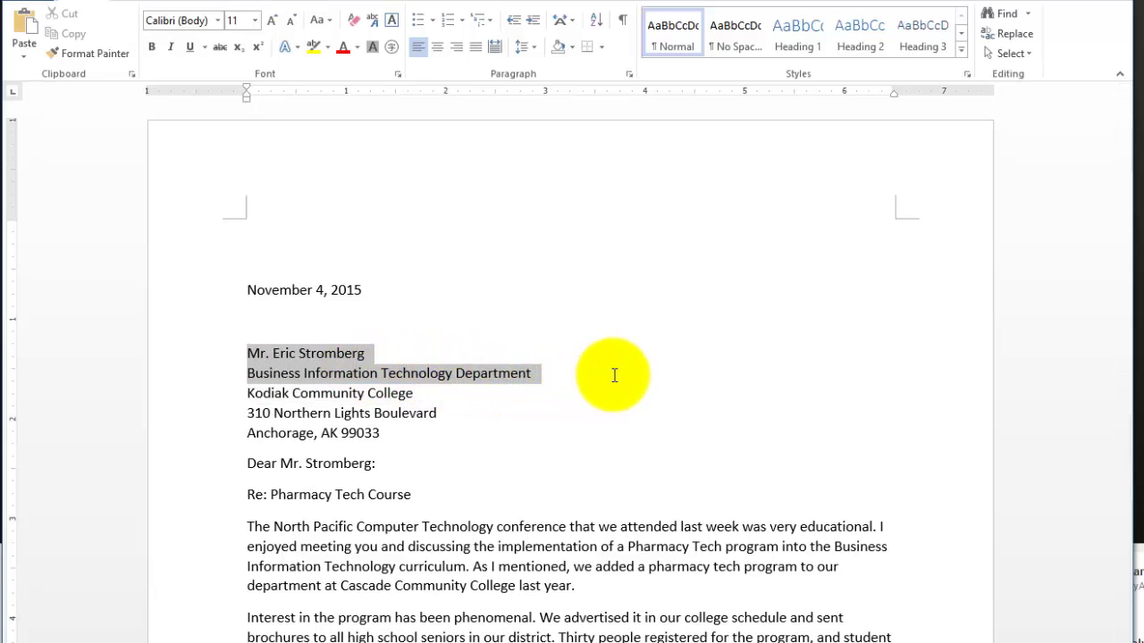
left_click(499, 440)
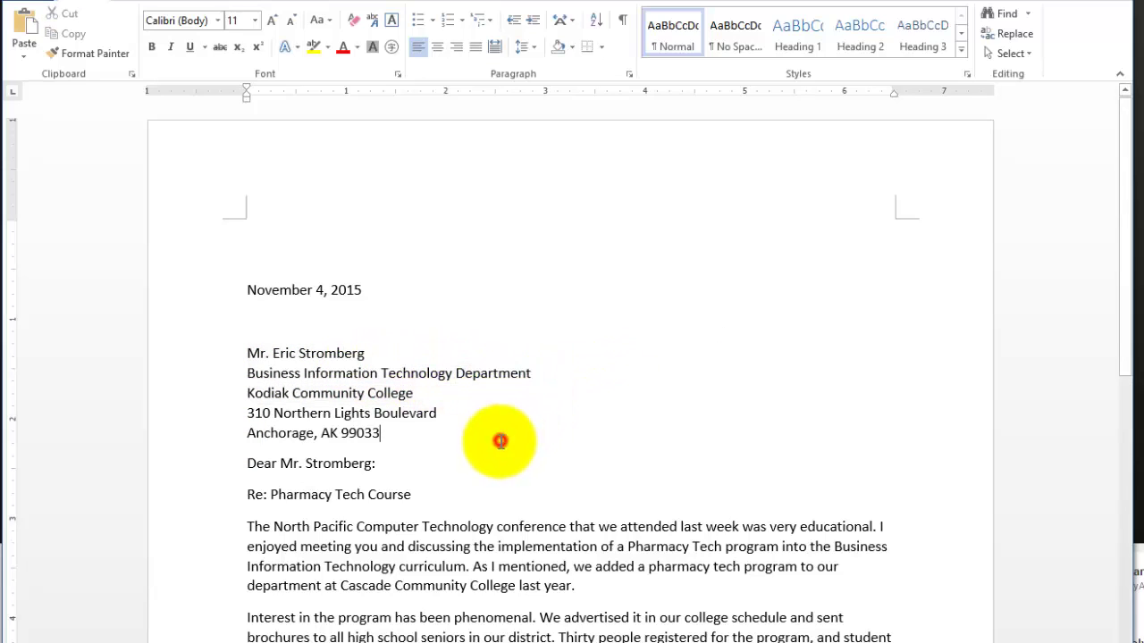
left_click(606, 377)
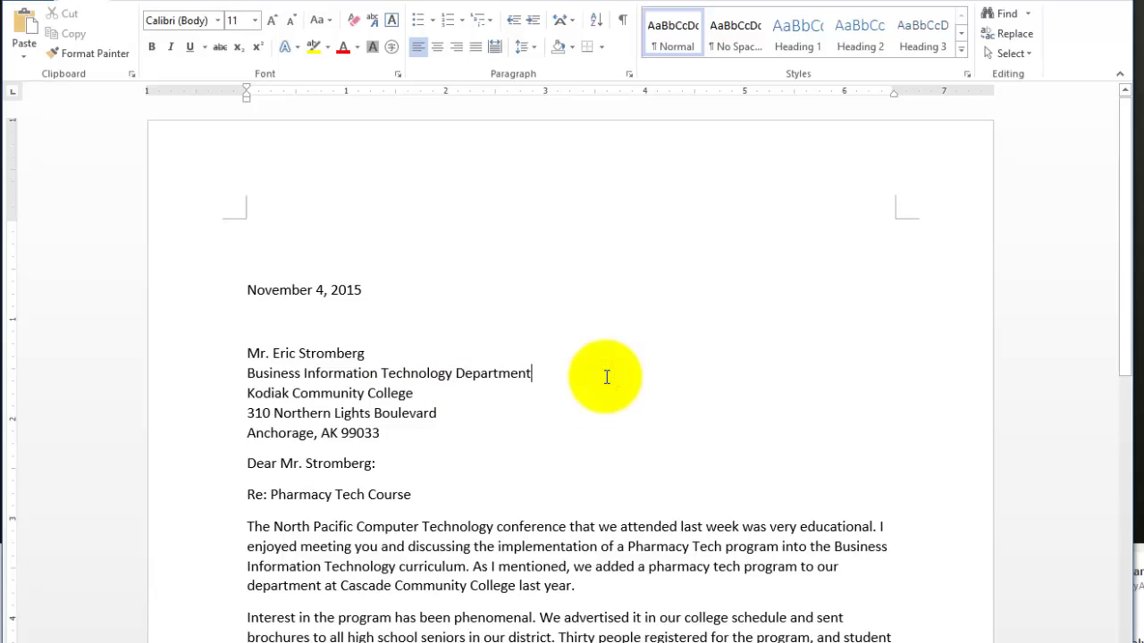
left_click(559, 382)
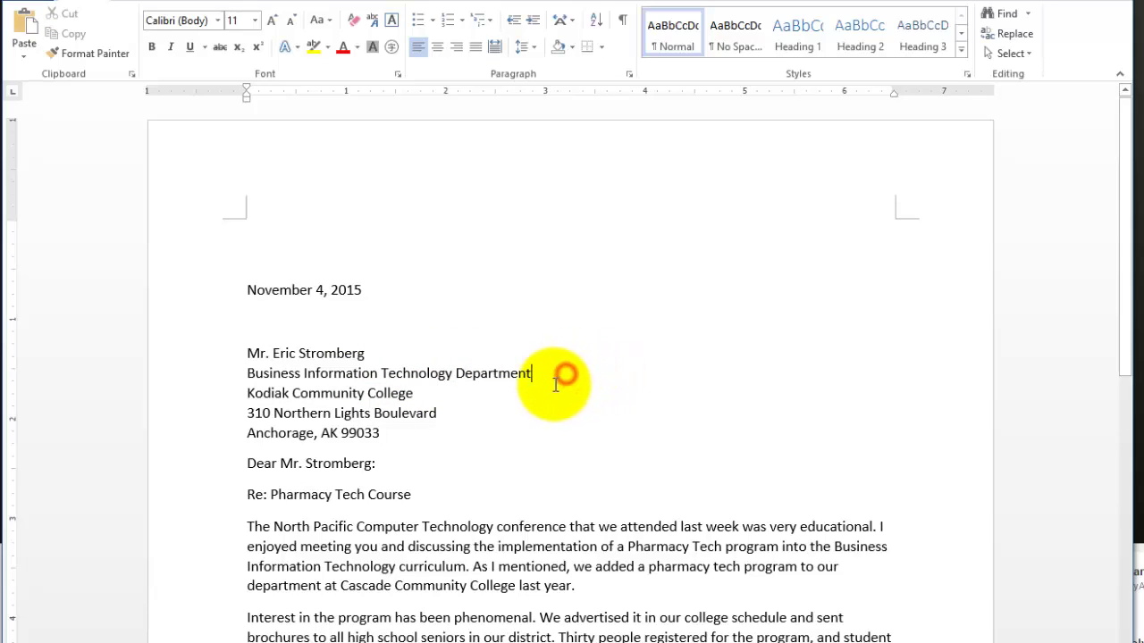
Step: View the keyboard picture in the browser, and delete the recipient and "Business Information Technology Department" lines from the inside address
left_click(555, 375)
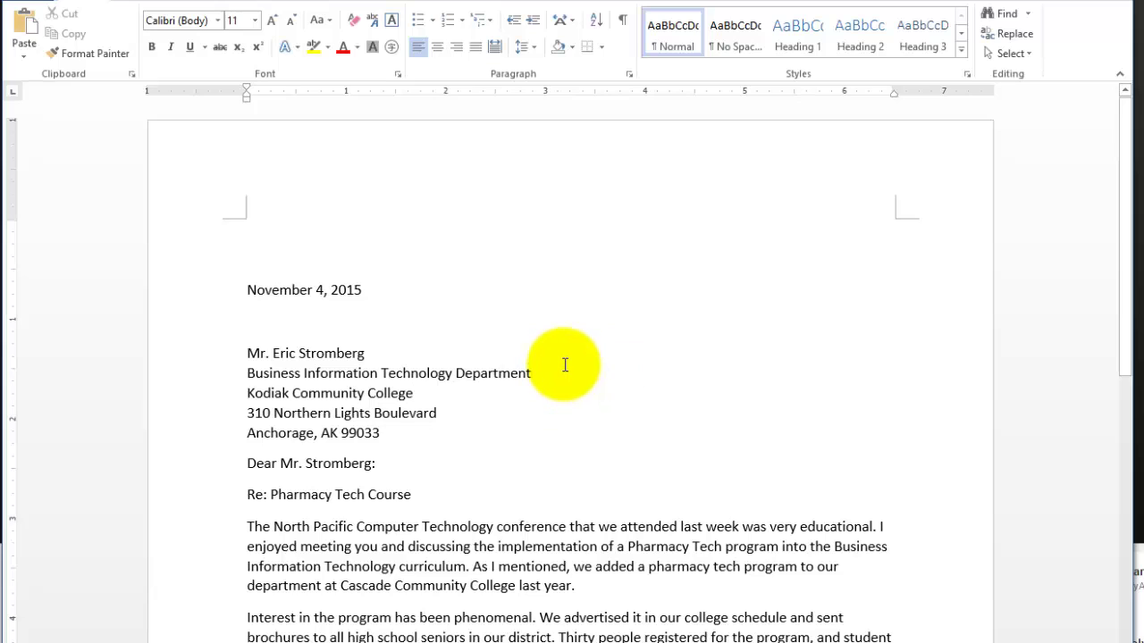
left_click(558, 375)
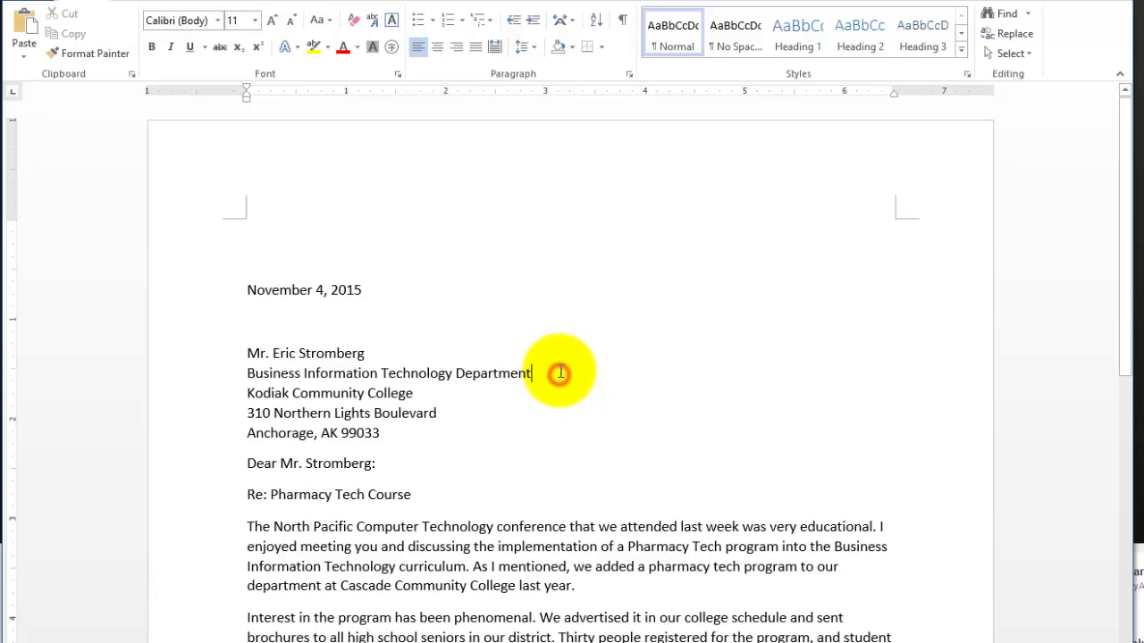
left_click_drag(559, 375, 248, 350)
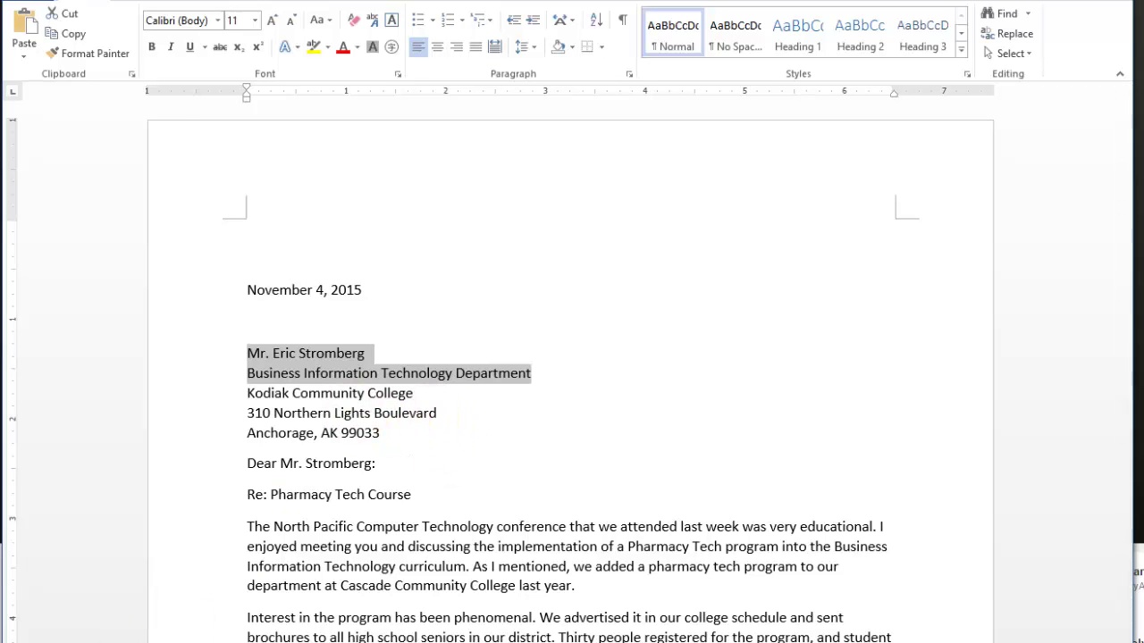
left_click(230, 641)
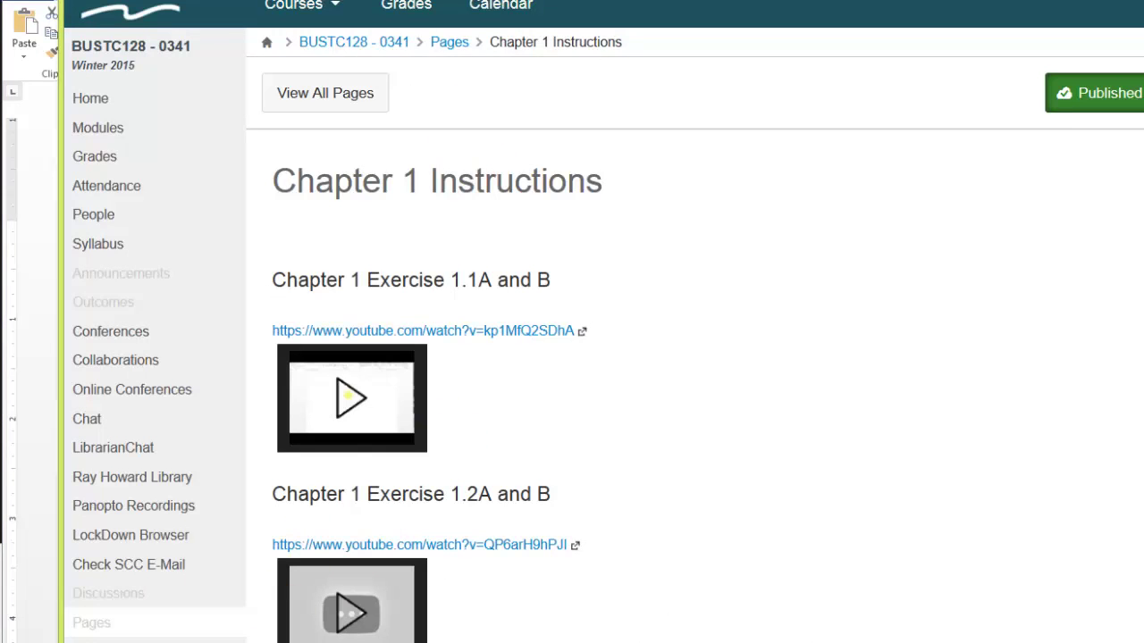
left_click(455, 641)
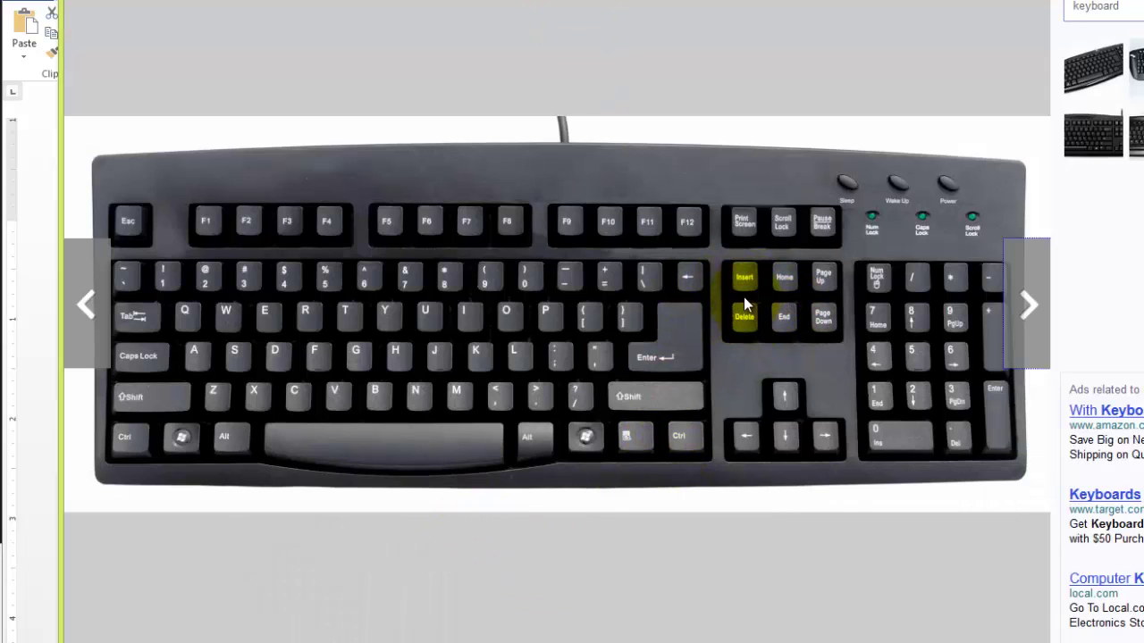
left_click(741, 319)
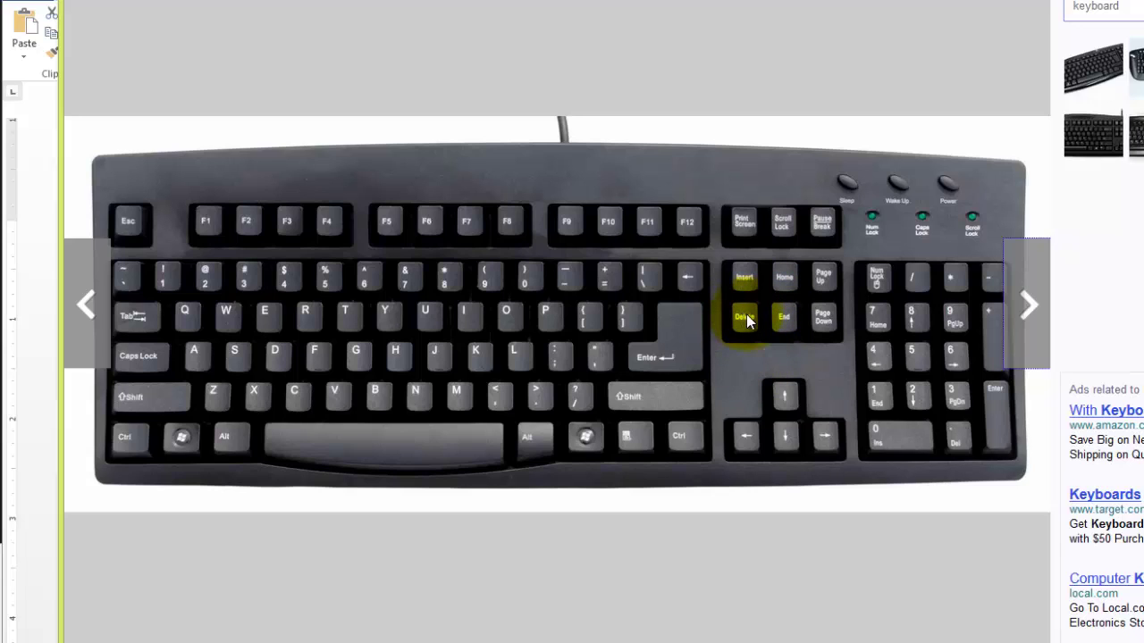
left_click(38, 241)
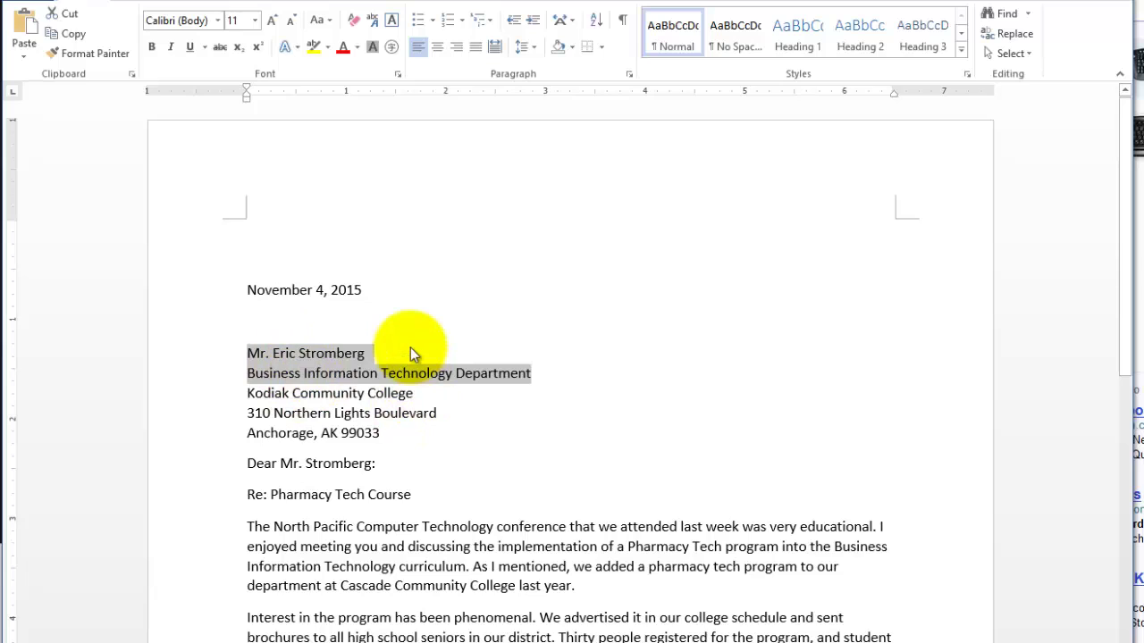
key("Delete")
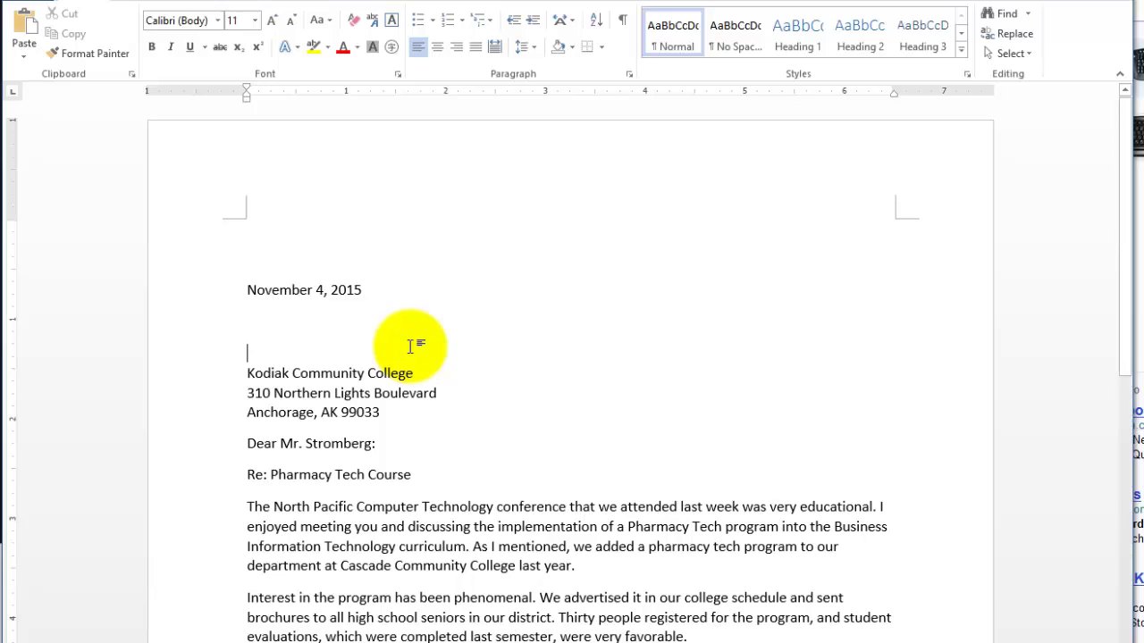
Step: Enter the new recipient's title "Dr." and full name directly before "Kodiak Community College" in the inside address
left_click(414, 347)
left_click(247, 373)
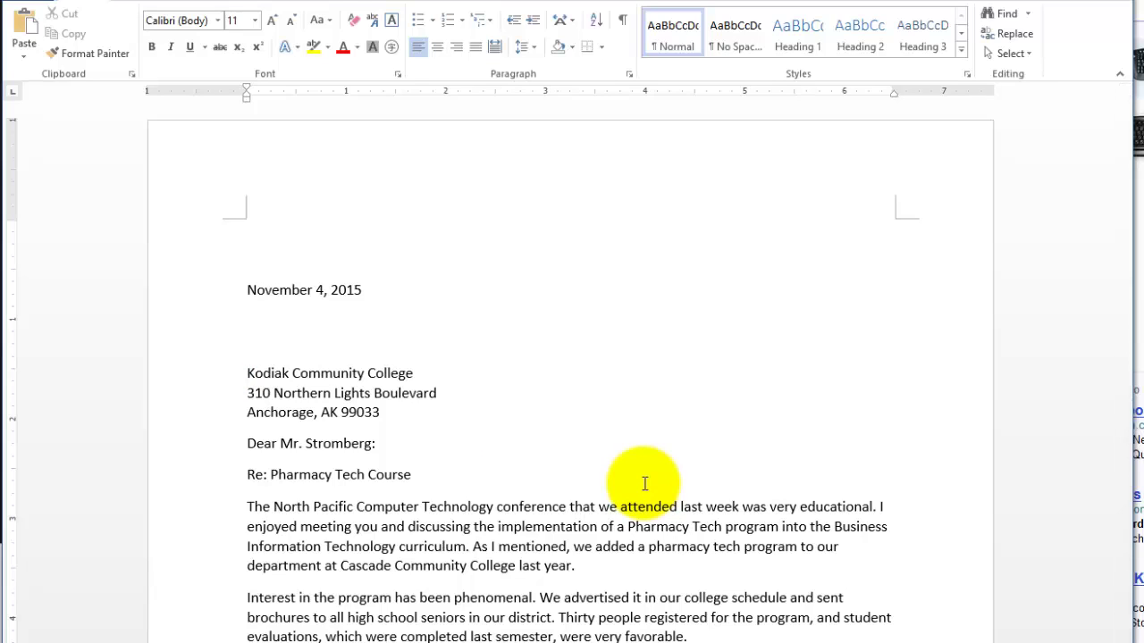
type("Dr. ")
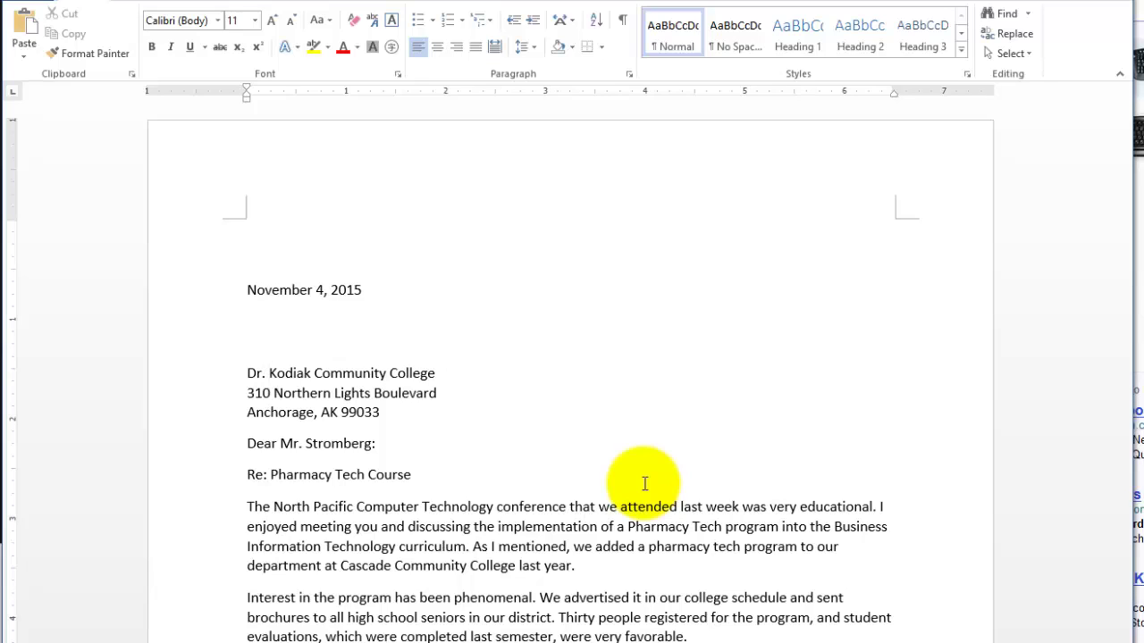
type("Avery ")
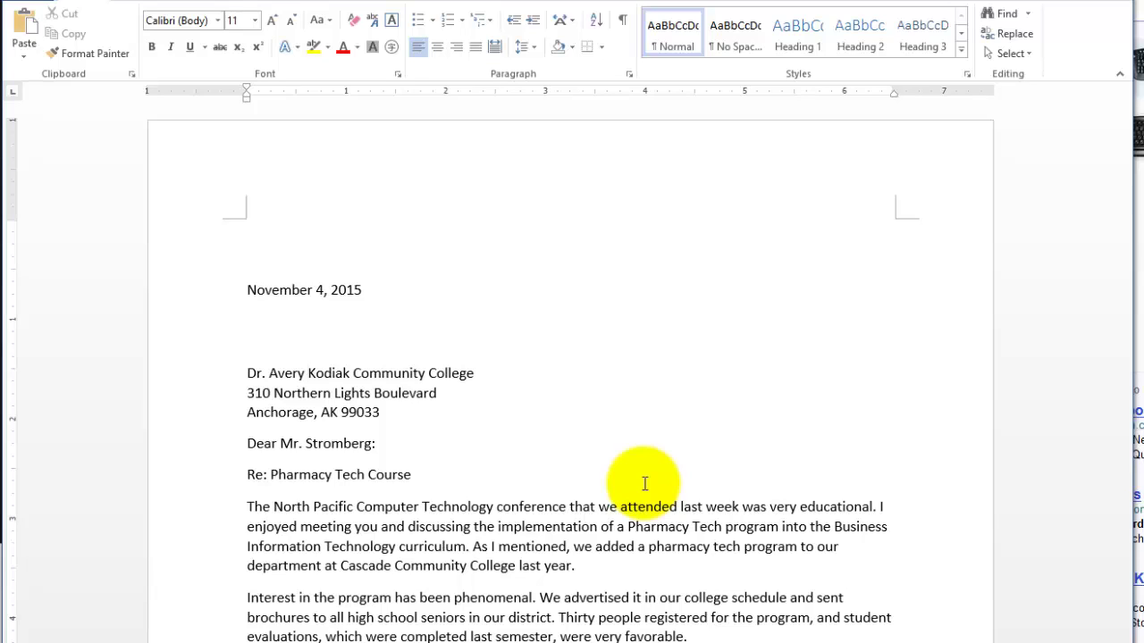
type("Rey")
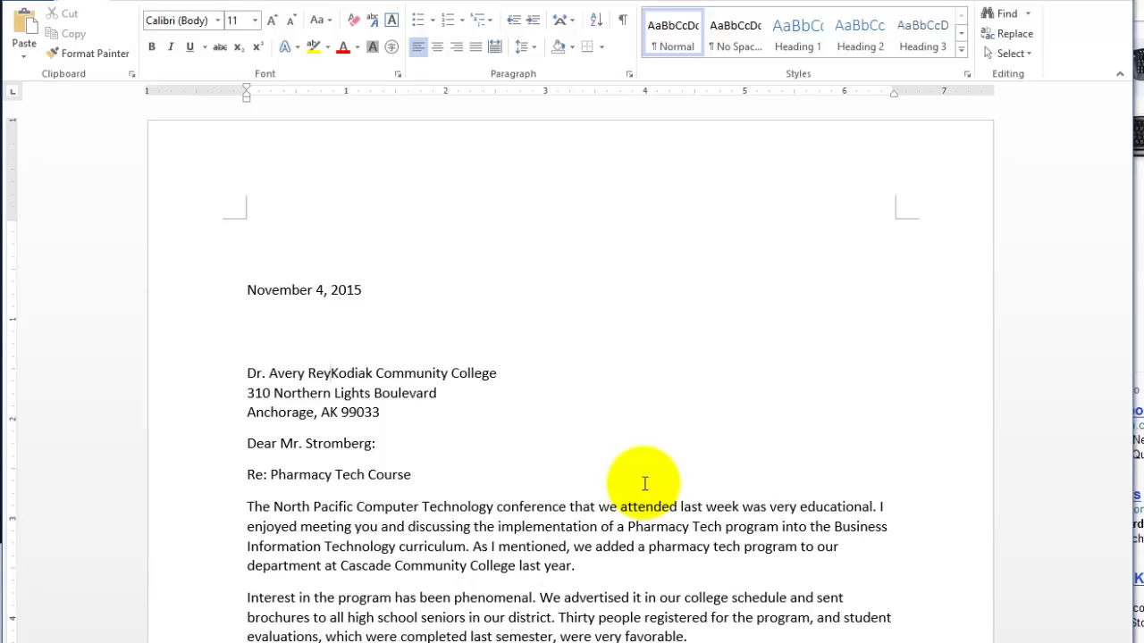
type("nold")
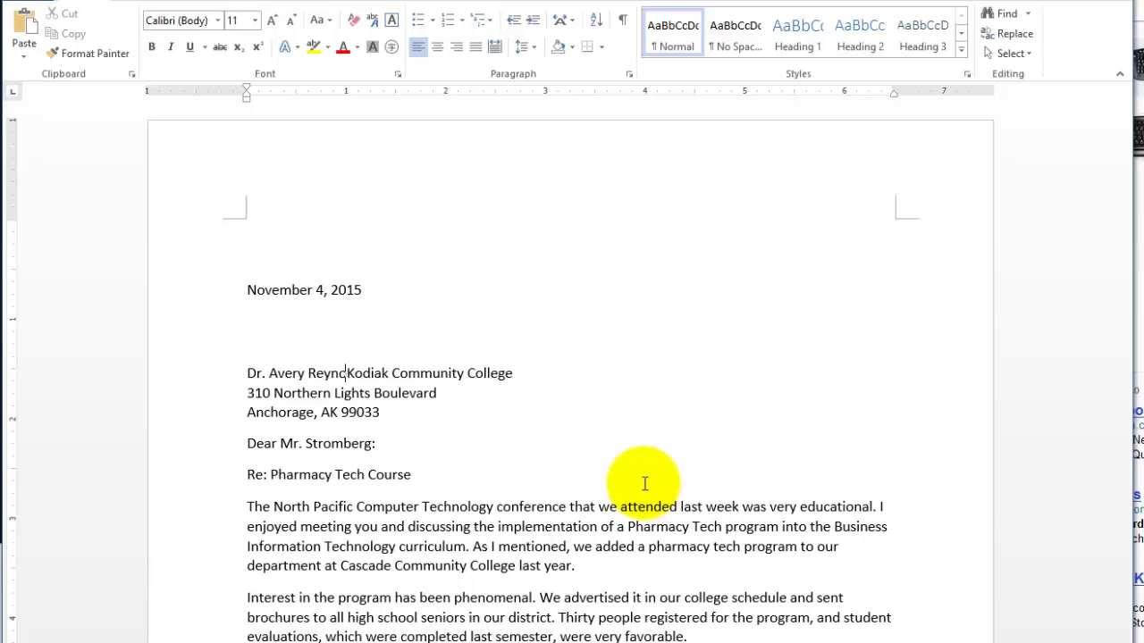
type("s")
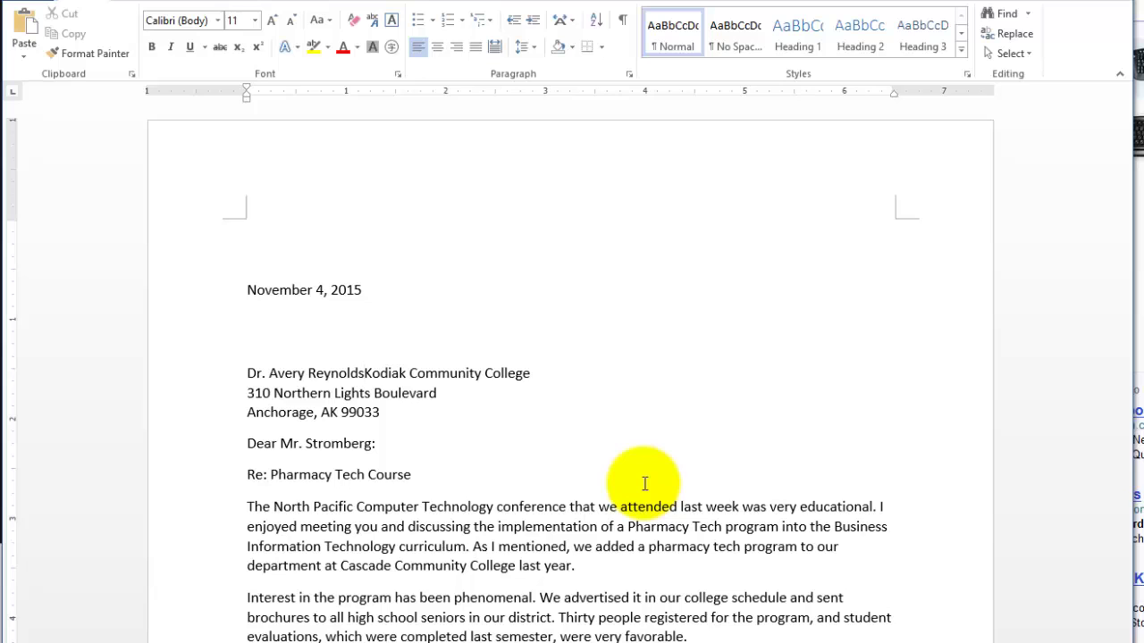
Step: Insert a paragraph break between the recipient's name and "Kodiak Community College", and compare the two separated lines
key("Return")
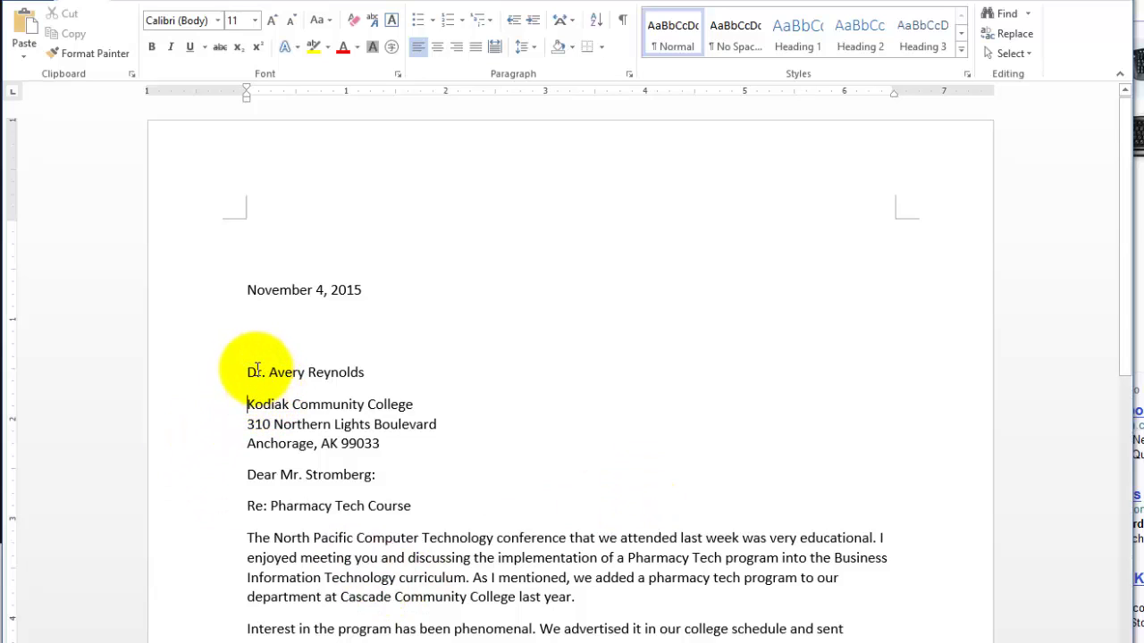
left_click_drag(262, 374, 362, 374)
left_click_drag(270, 405, 308, 407)
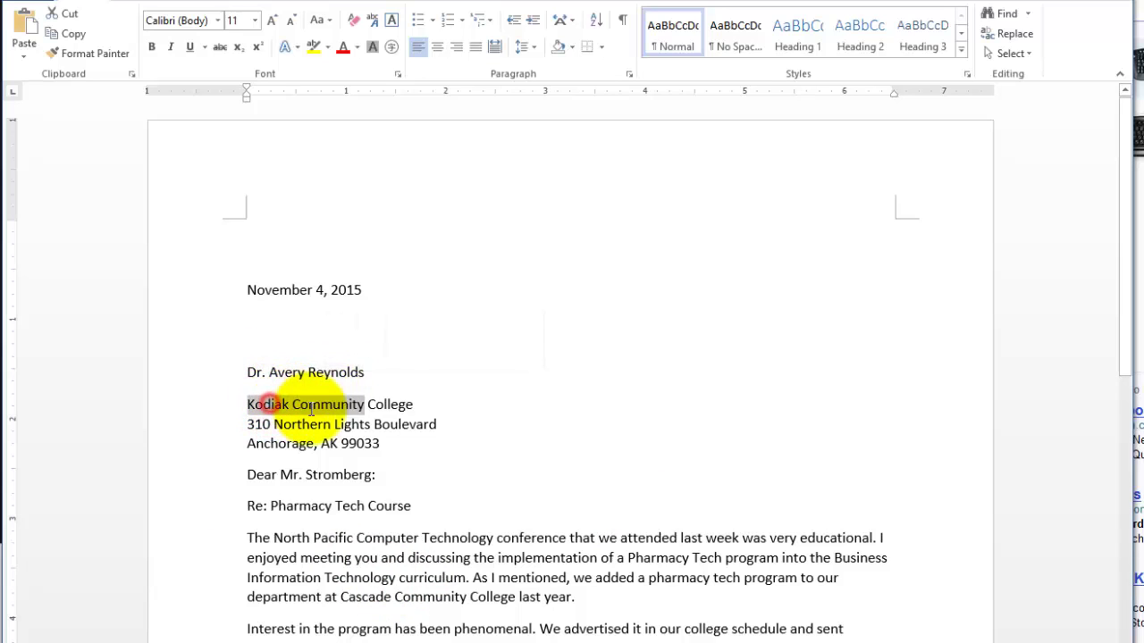
left_click(286, 444)
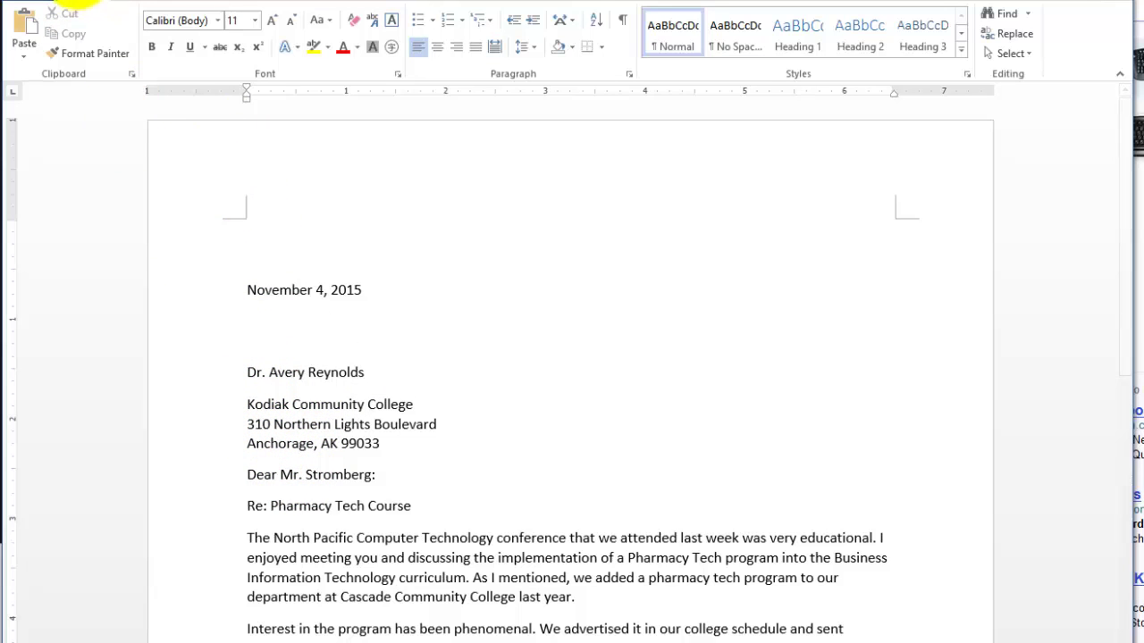
Step: Undo and redo the recipient name entry, and remove the paragraph break before "Kodiak Community College"
key("ctrl+z")
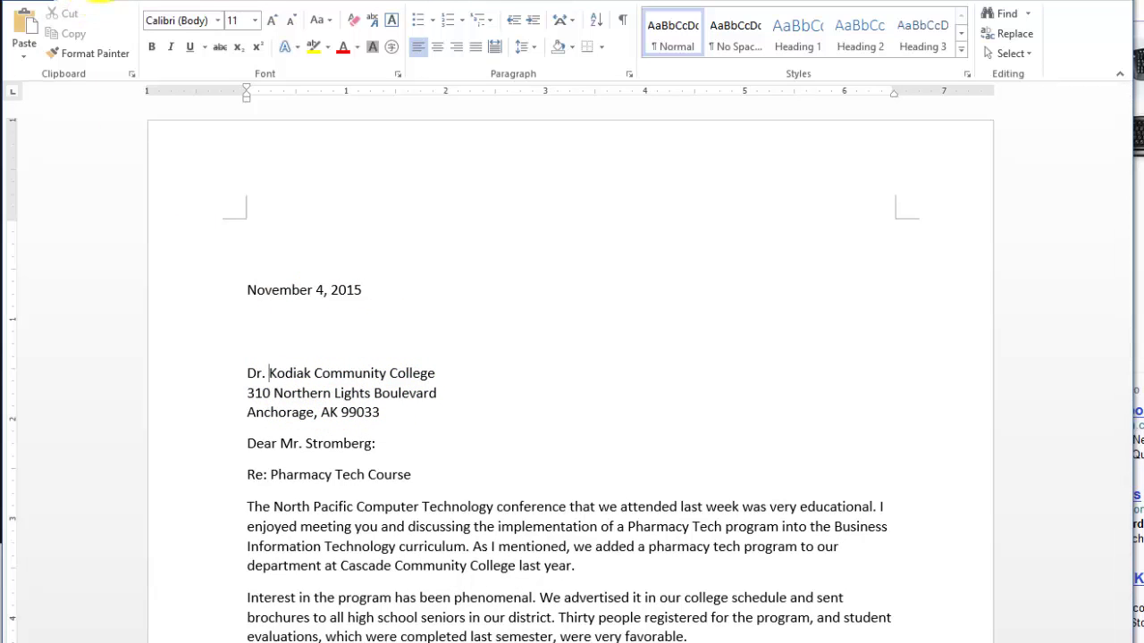
key("ctrl+y")
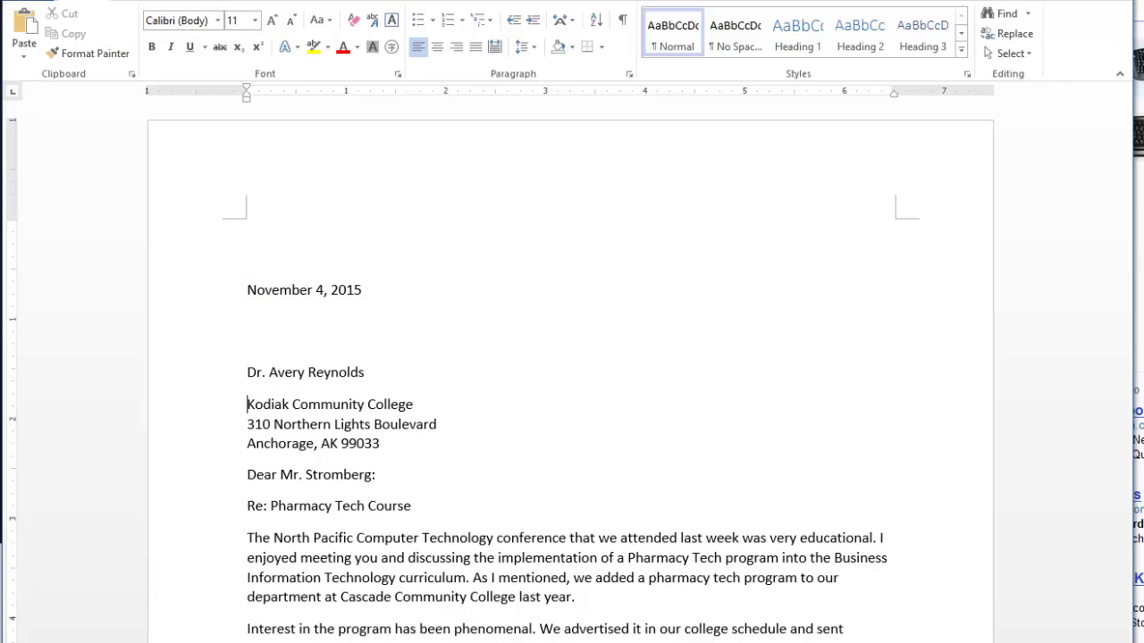
key("ctrl+z")
key("ctrl+y")
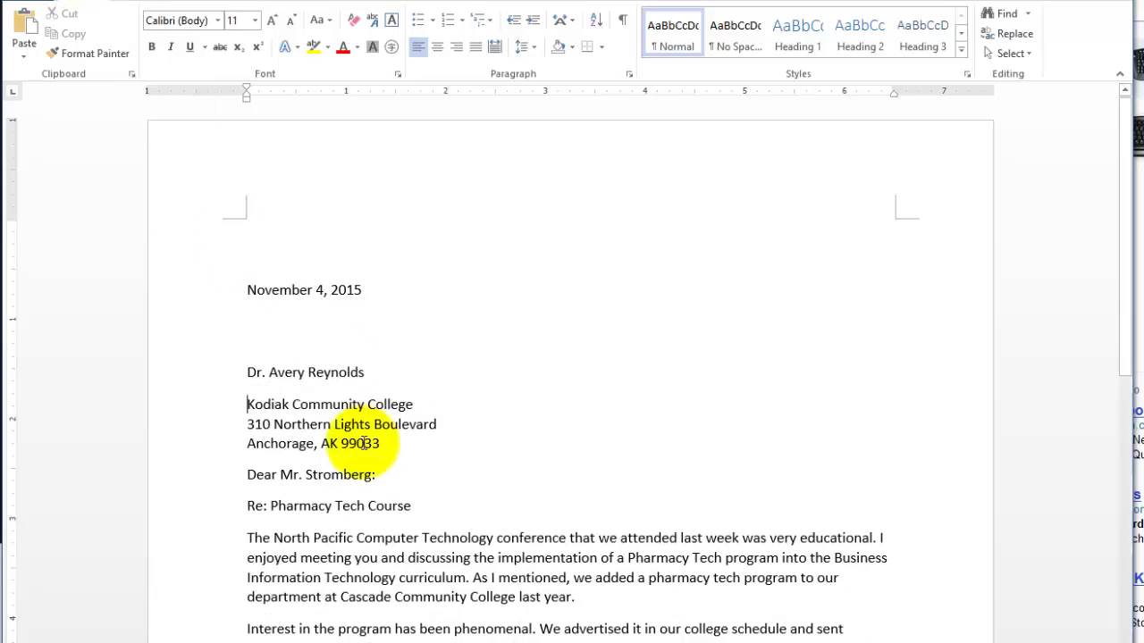
key("BackSpace")
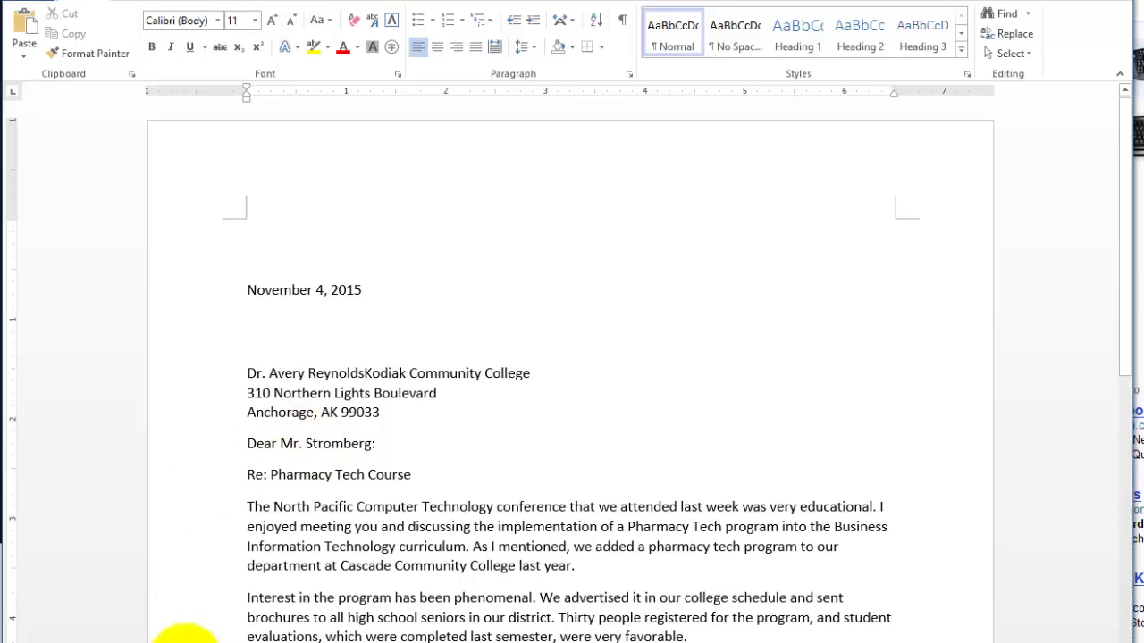
Step: Review the browser's keyboard picture, and insert a manual line break between the recipient's name and "Kodiak Community College" in the letter
key("alt+Tab")
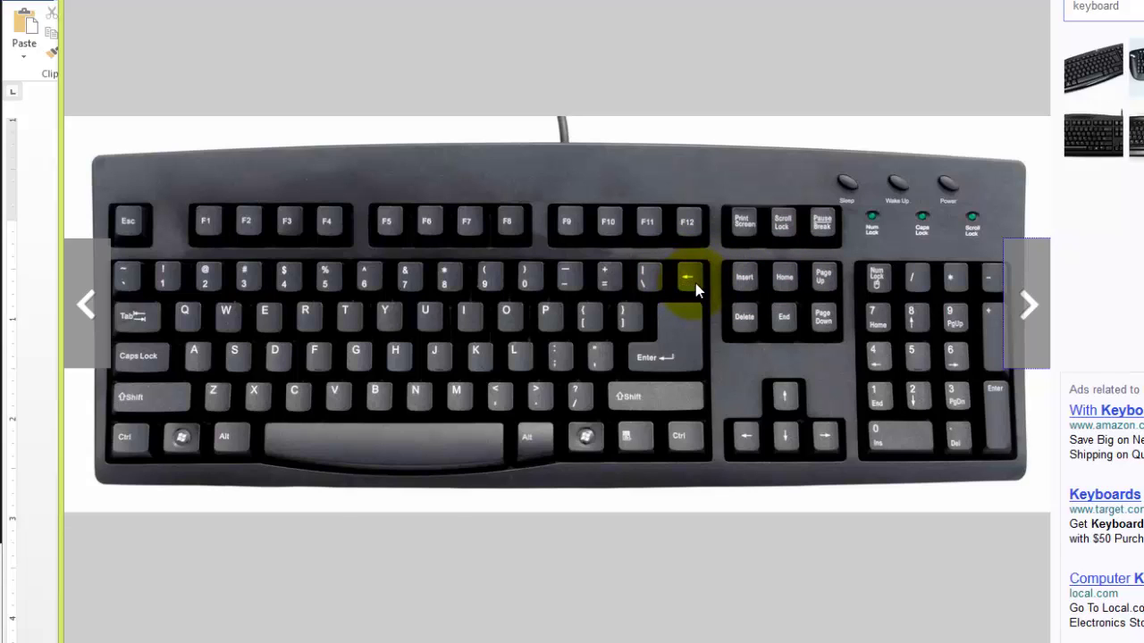
left_click(36, 356)
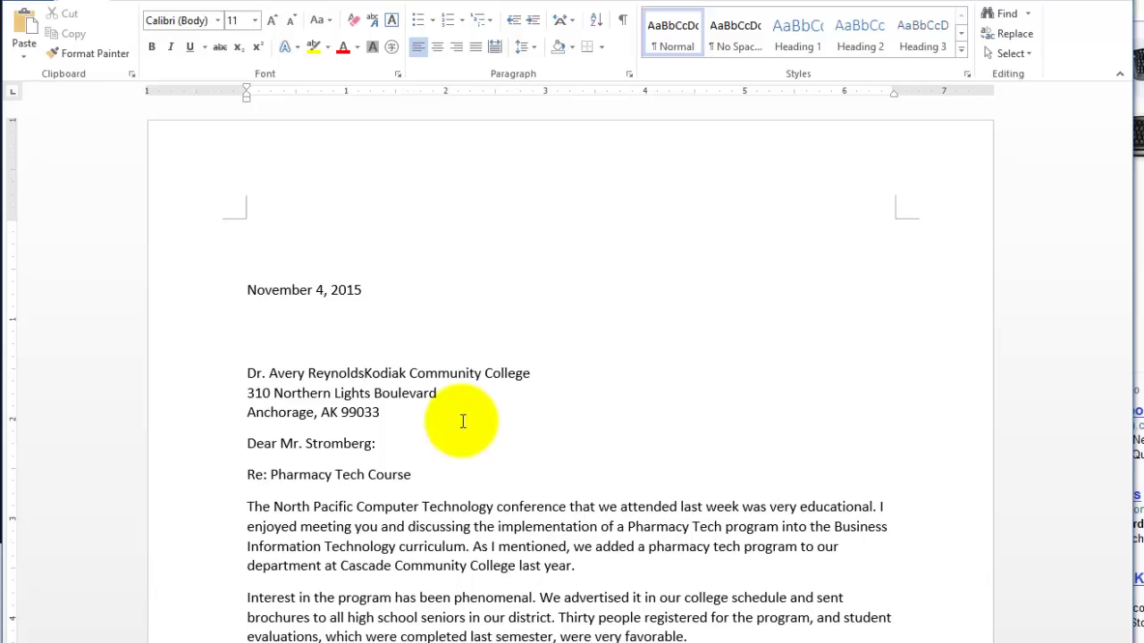
key("alt+Tab")
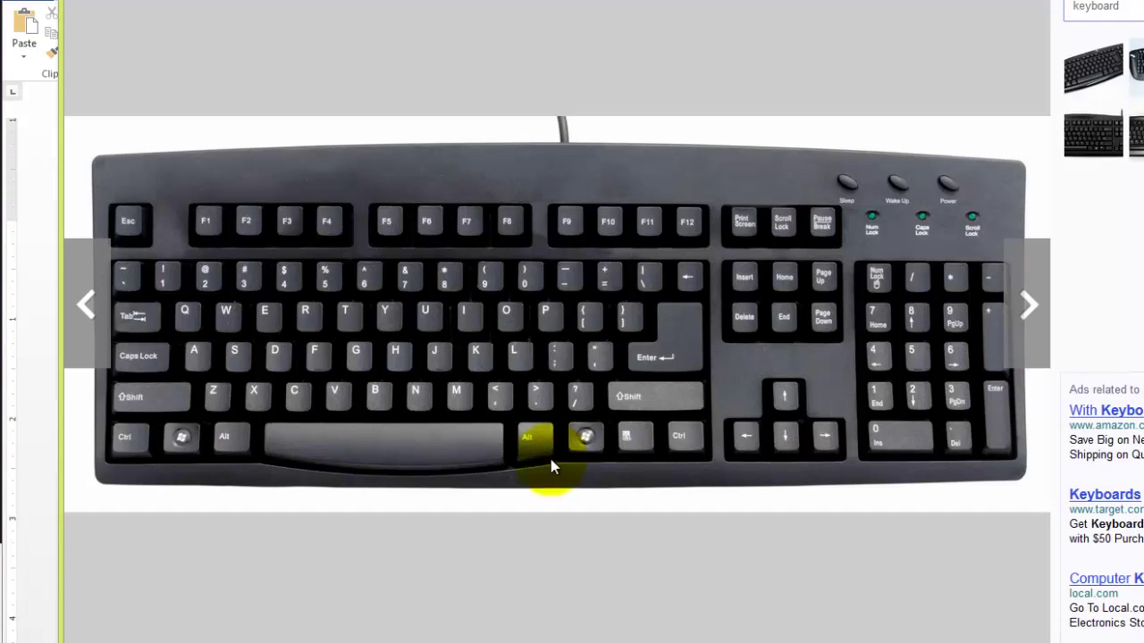
left_click(154, 392)
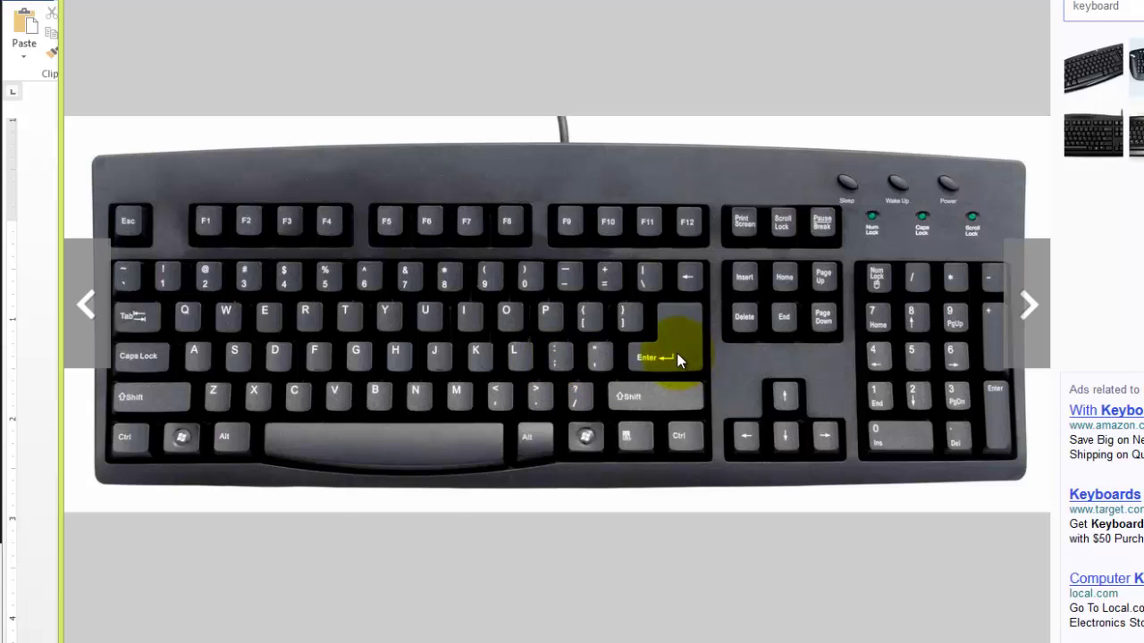
left_click(35, 442)
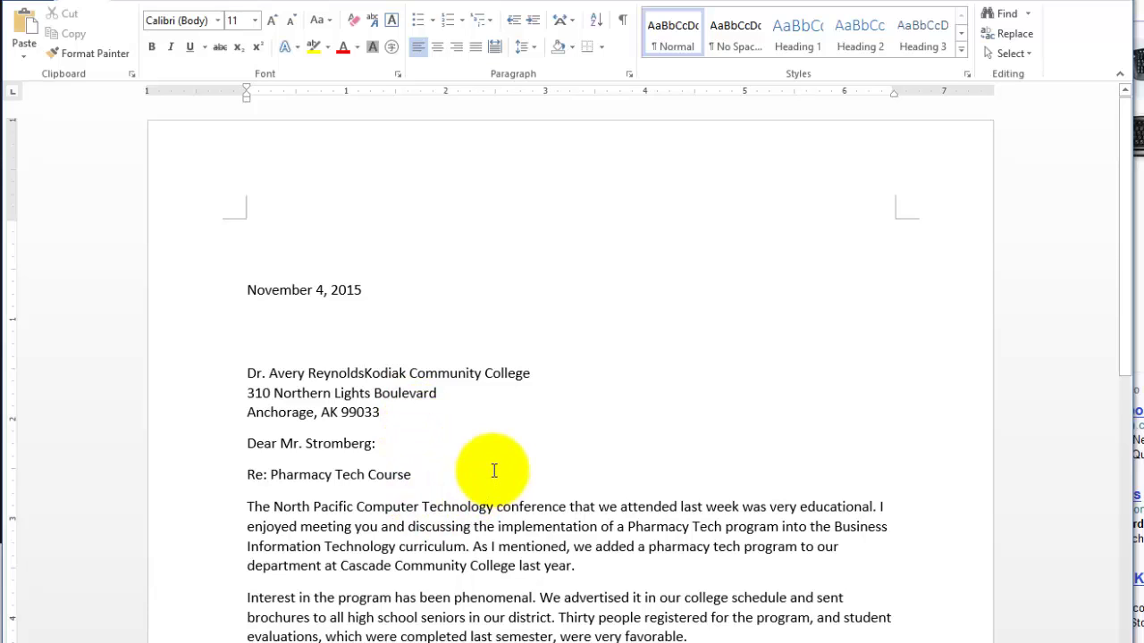
key("Return")
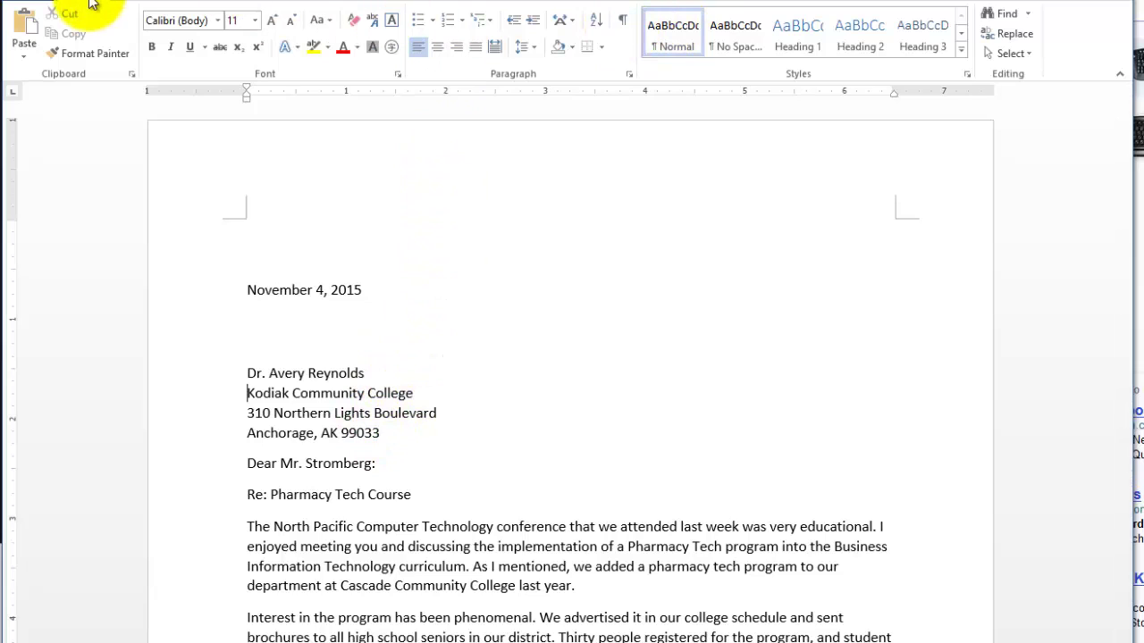
Step: Display the formatting marks, and place the insertion point at the end of the date line and of the "Kodiak Community College" line
left_click(625, 30)
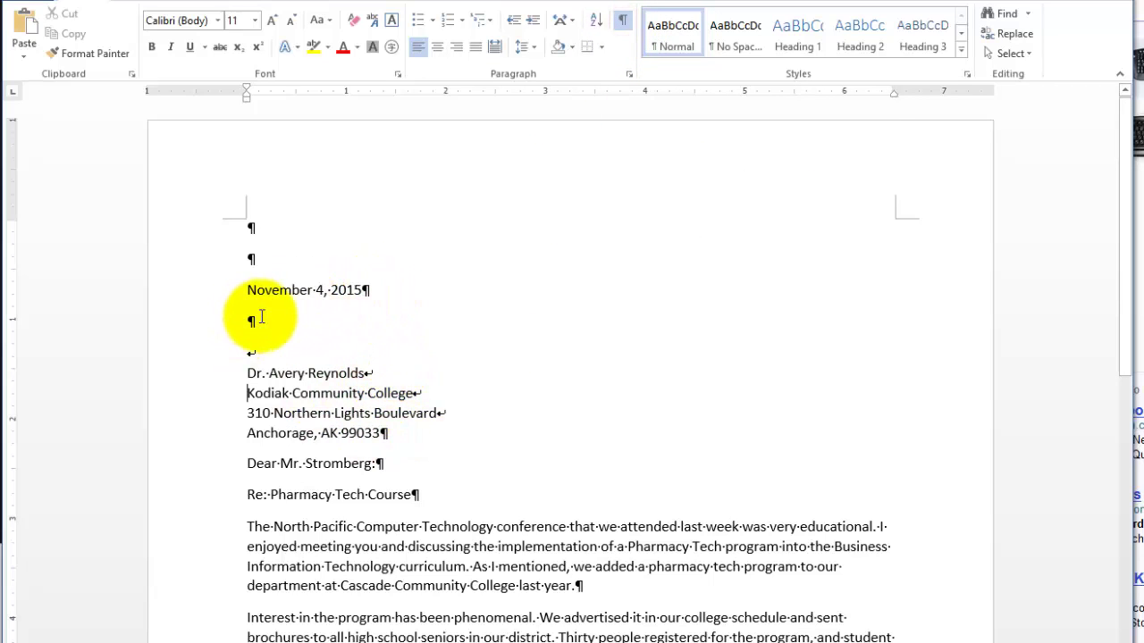
left_click(364, 289)
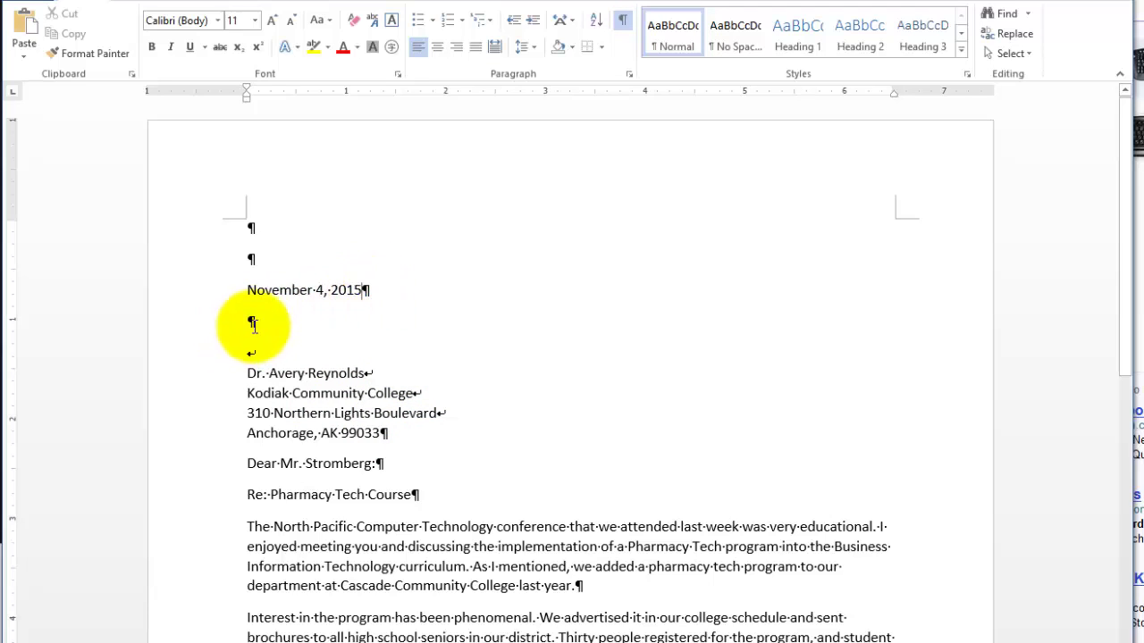
left_click(425, 395)
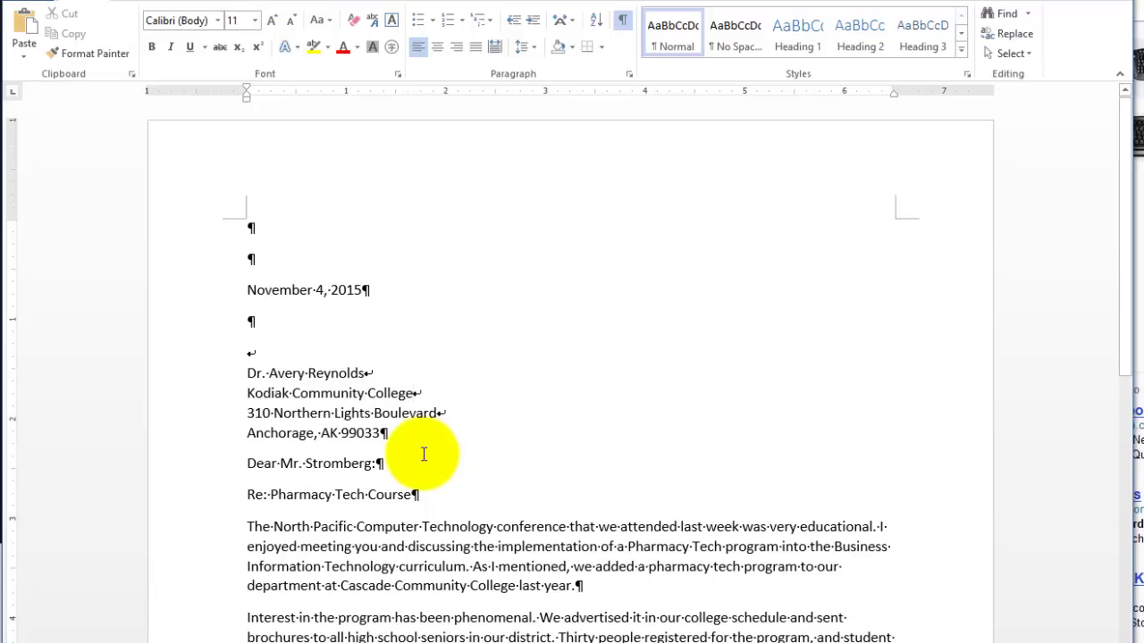
Step: Select the paragraph mark ending the inside address, clear the selection, and place the insertion point within the city name
left_click(384, 433)
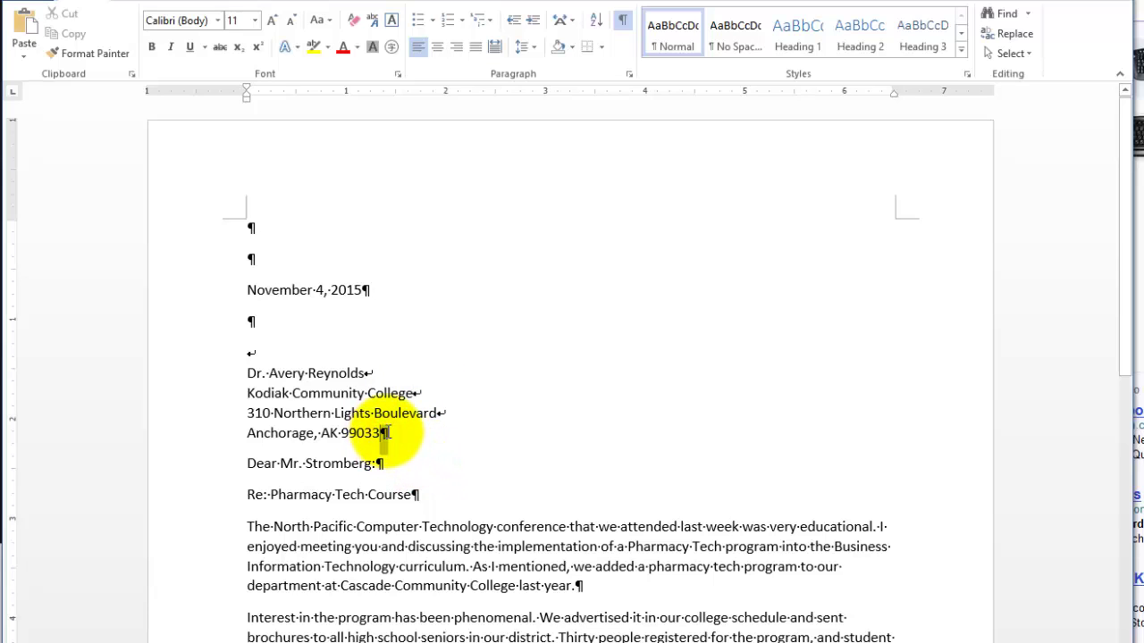
left_click_drag(384, 434, 400, 442)
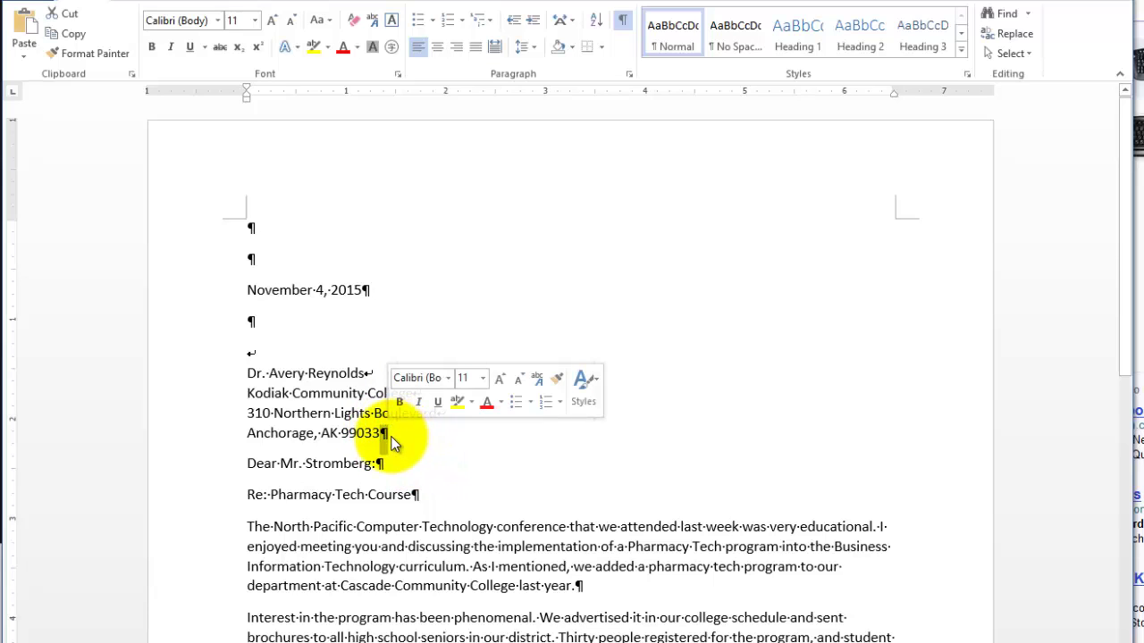
left_click(404, 436)
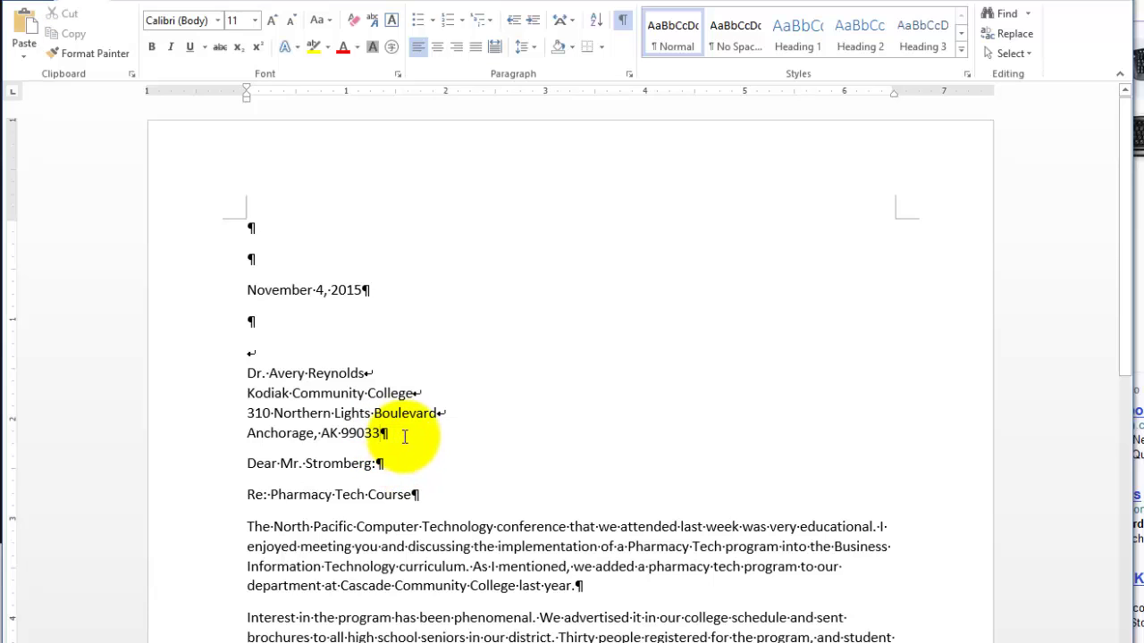
left_click(307, 444)
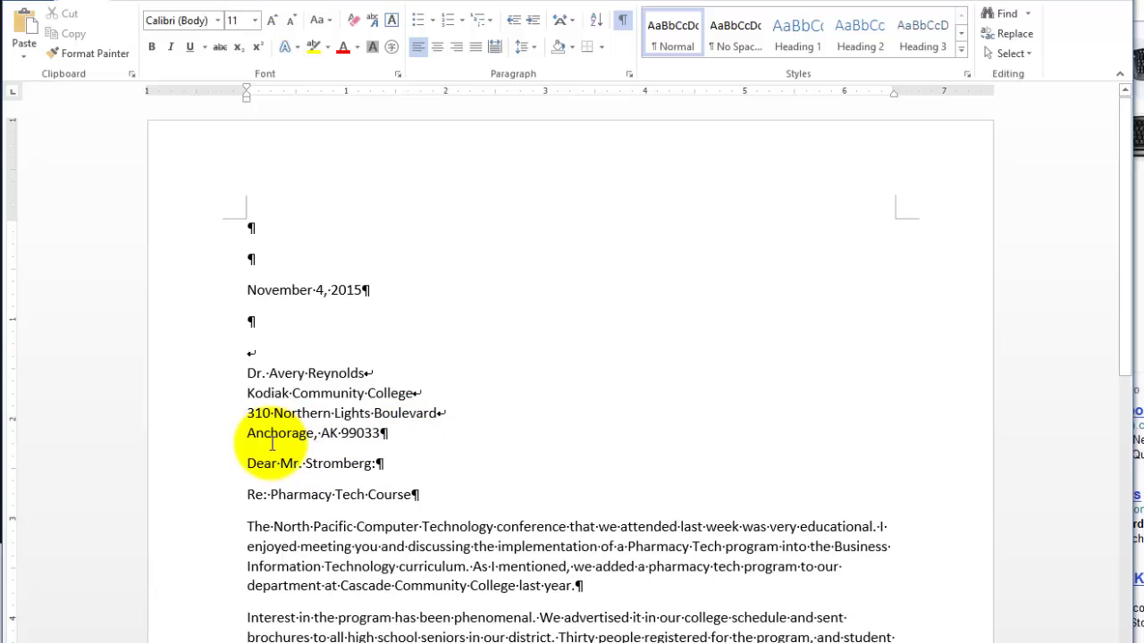
left_click(269, 448)
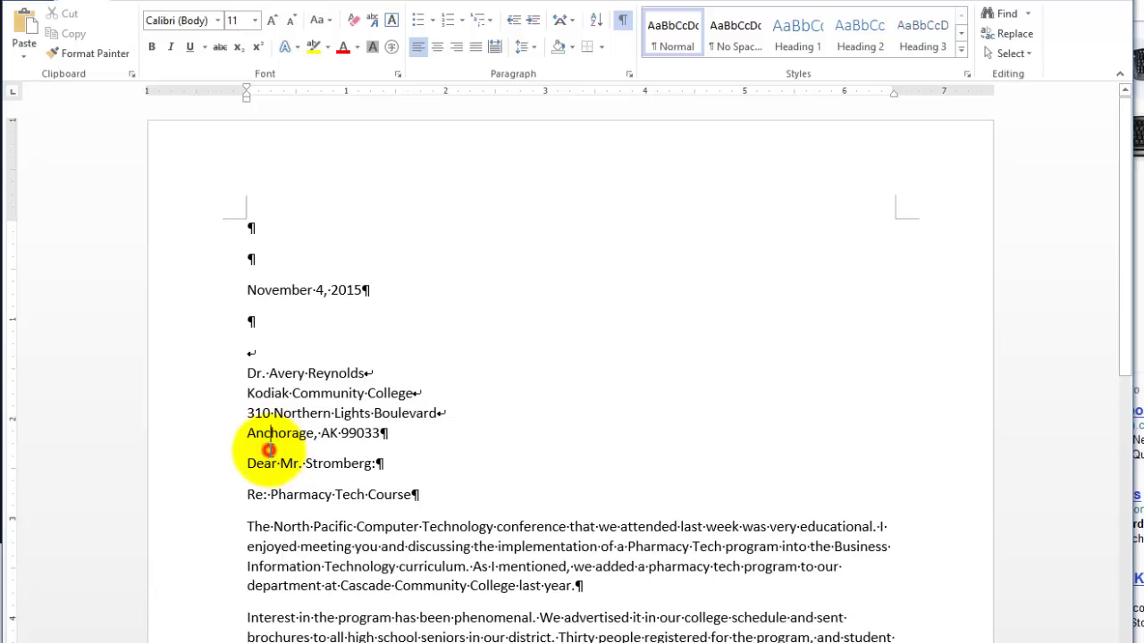
Step: Place the insertion point before the paragraph marks ending the "Re: Pharmacy Tech Course" line and the first body paragraph
left_click(271, 449)
left_click(271, 445)
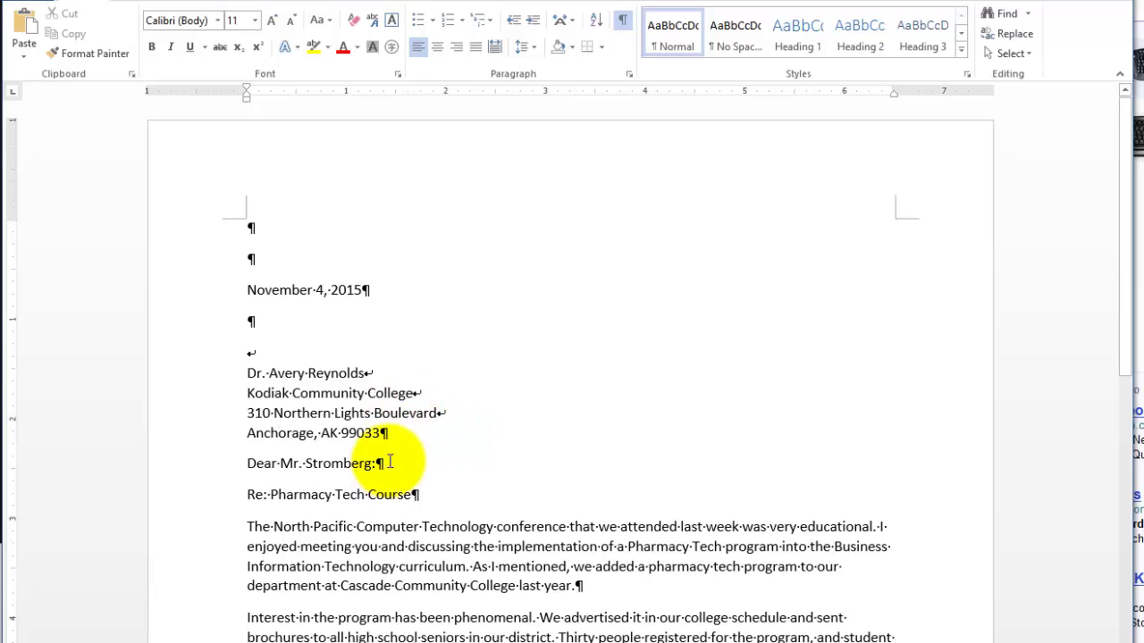
left_click(416, 494)
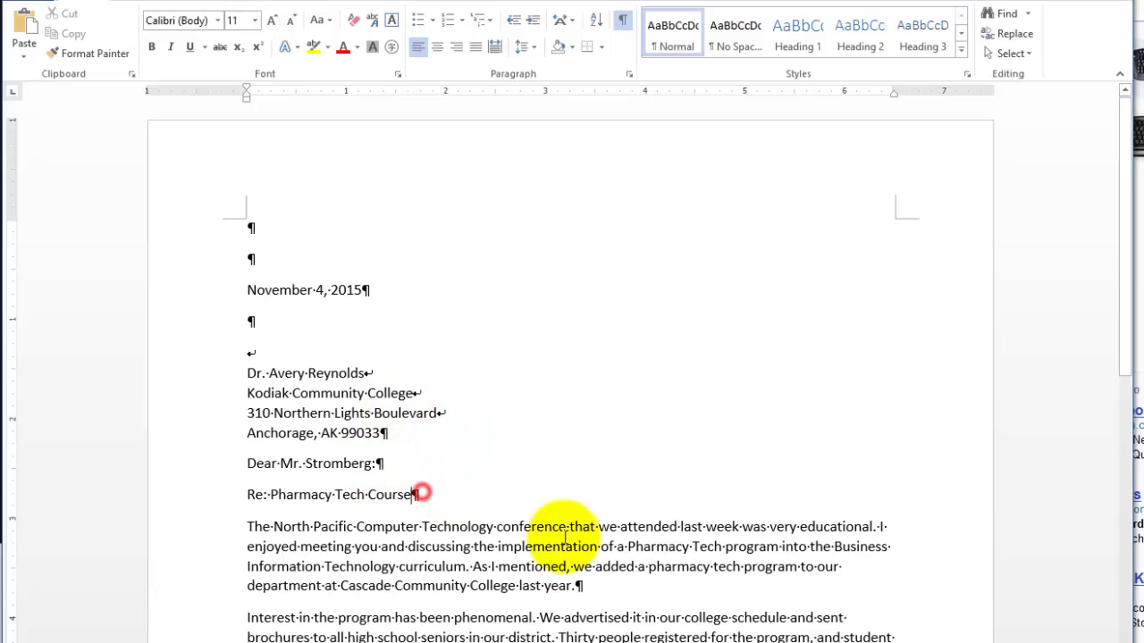
left_click(591, 585)
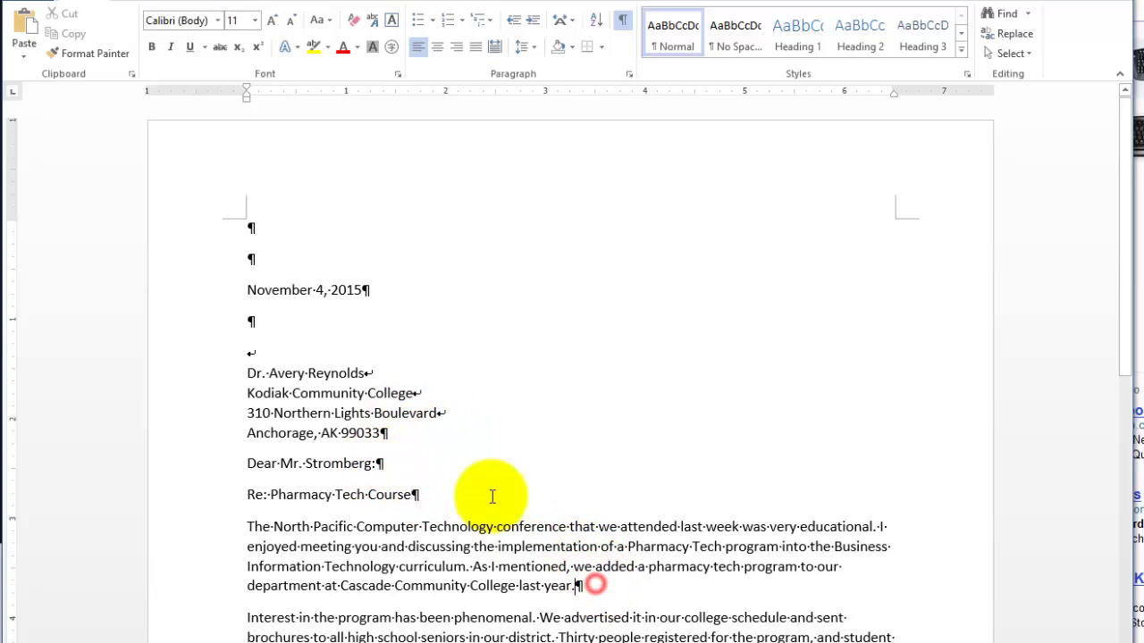
Step: Place the insertion point at the line breaks ending the inside address lines in turn, and hide the formatting marks
left_click(437, 389)
left_click(390, 373)
left_click(426, 388)
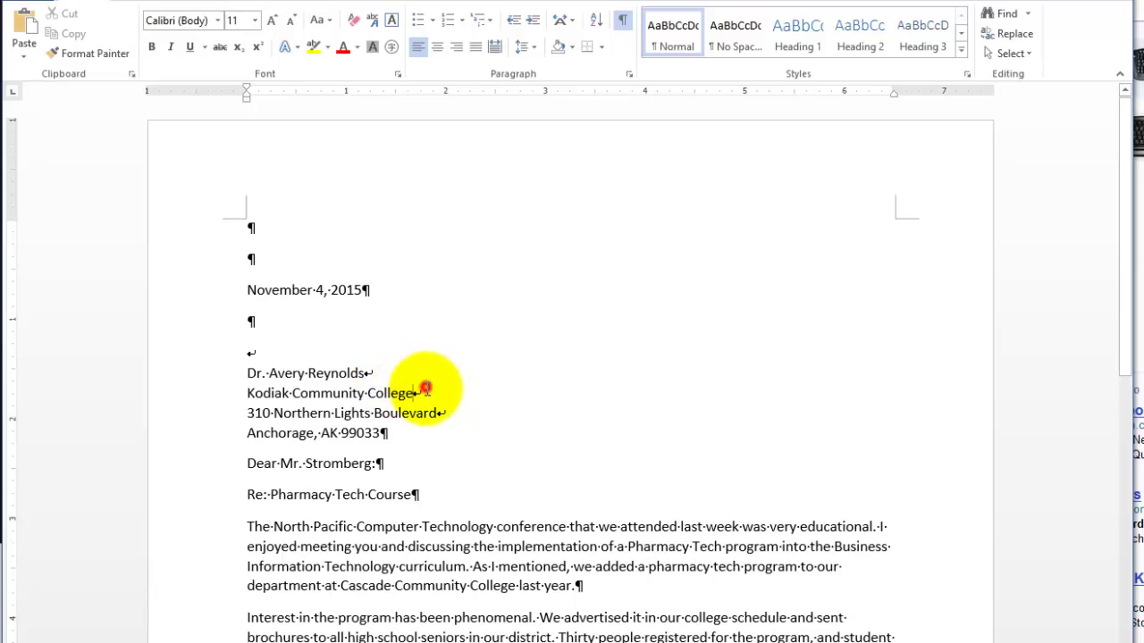
left_click(446, 408)
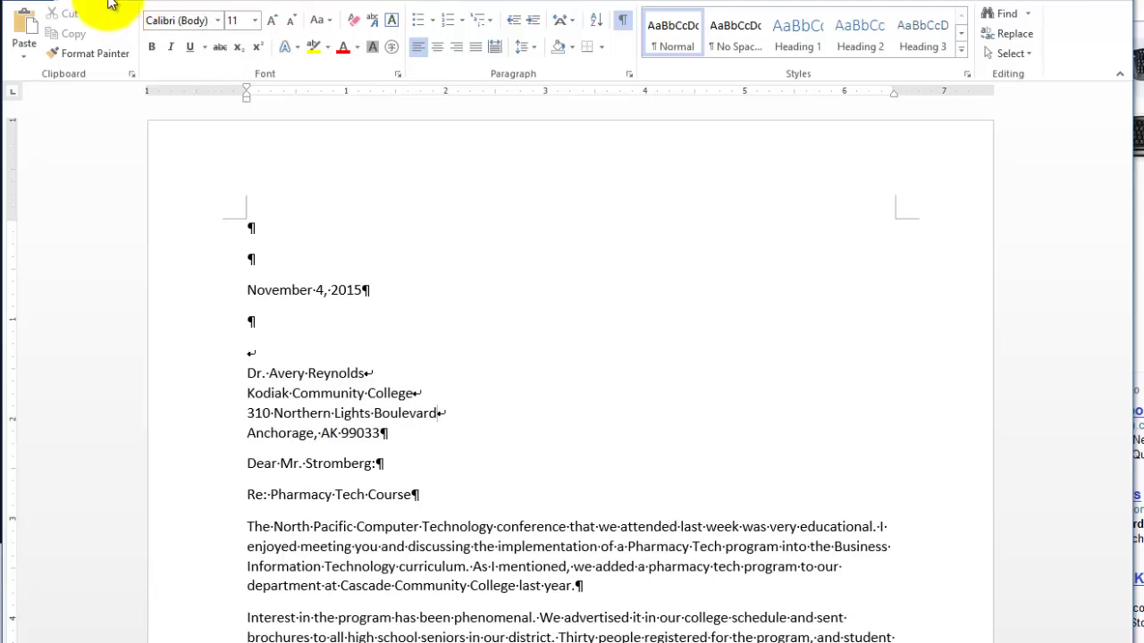
left_click(624, 23)
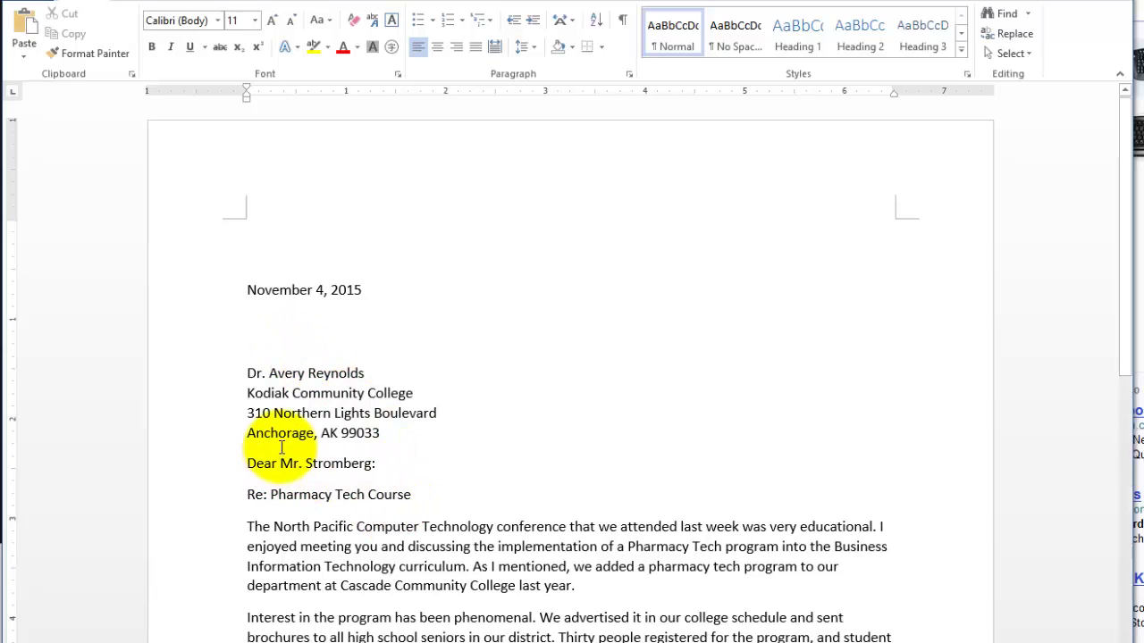
Step: Select the recipient's name, the whole salutation line, and only the title and surname after "Dear" in turn, and clear the selection
left_click_drag(247, 372, 365, 372)
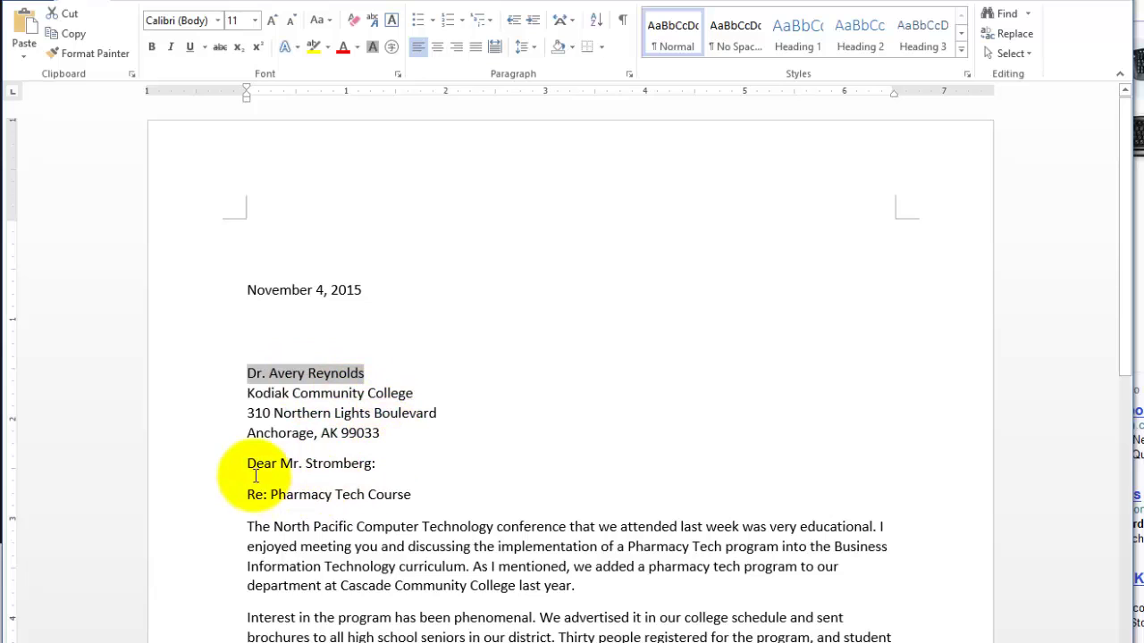
left_click_drag(247, 464, 393, 467)
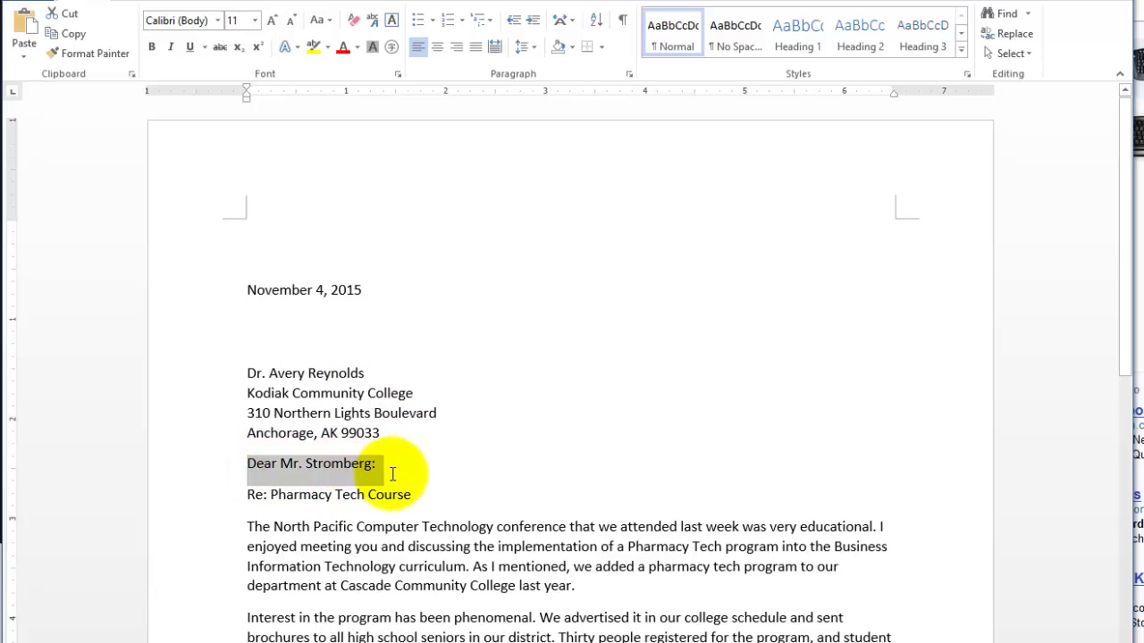
left_click(381, 528)
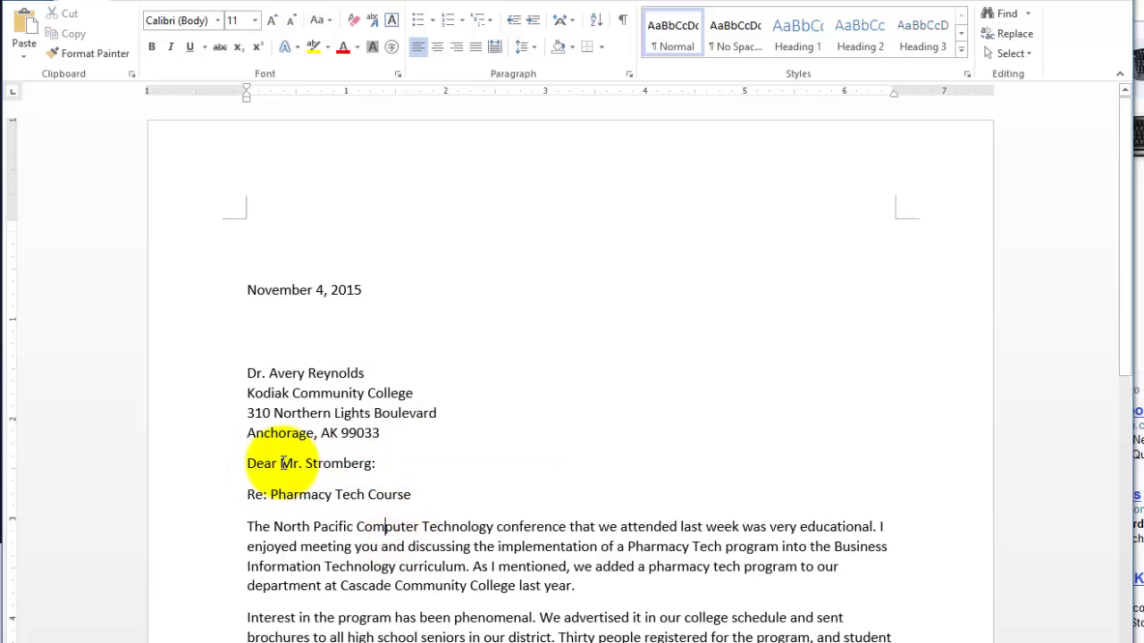
left_click_drag(280, 464, 371, 464)
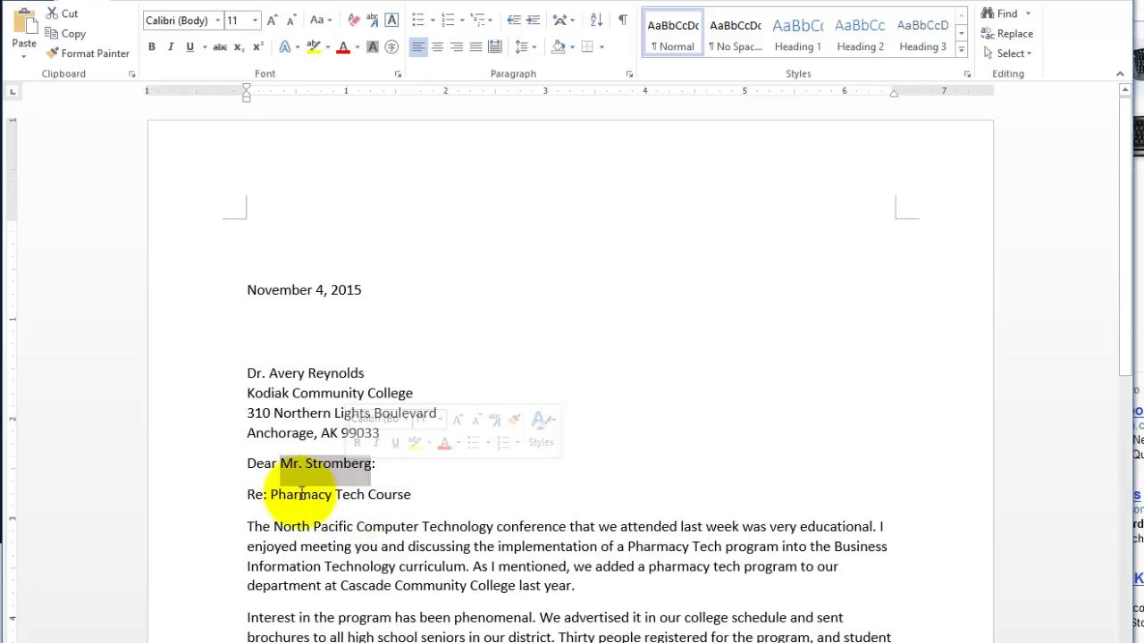
left_click(409, 475)
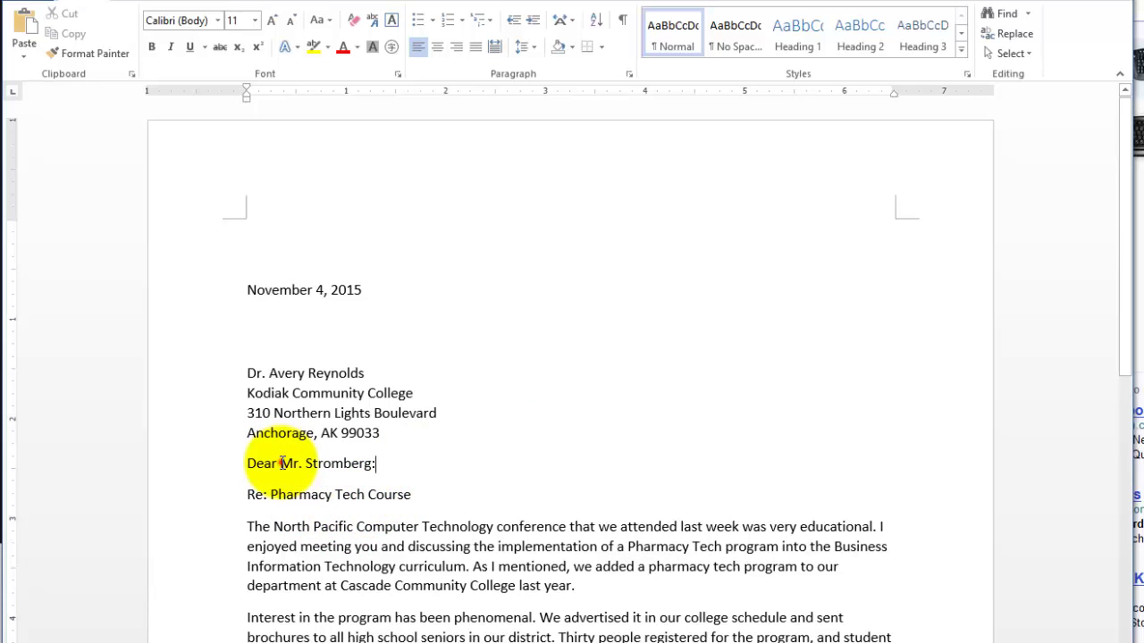
Step: Replace the title and surname in the salutation with "Dr." and the new recipient's surname, correcting the surname's spelling to match the inside address
left_click_drag(281, 463, 345, 471)
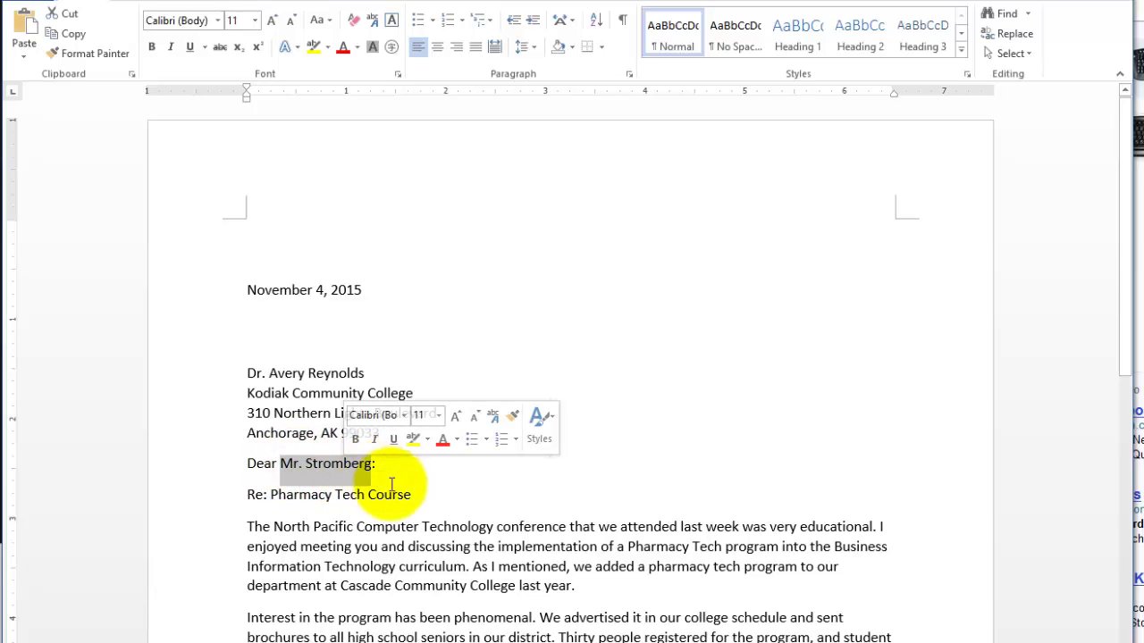
key("Delete")
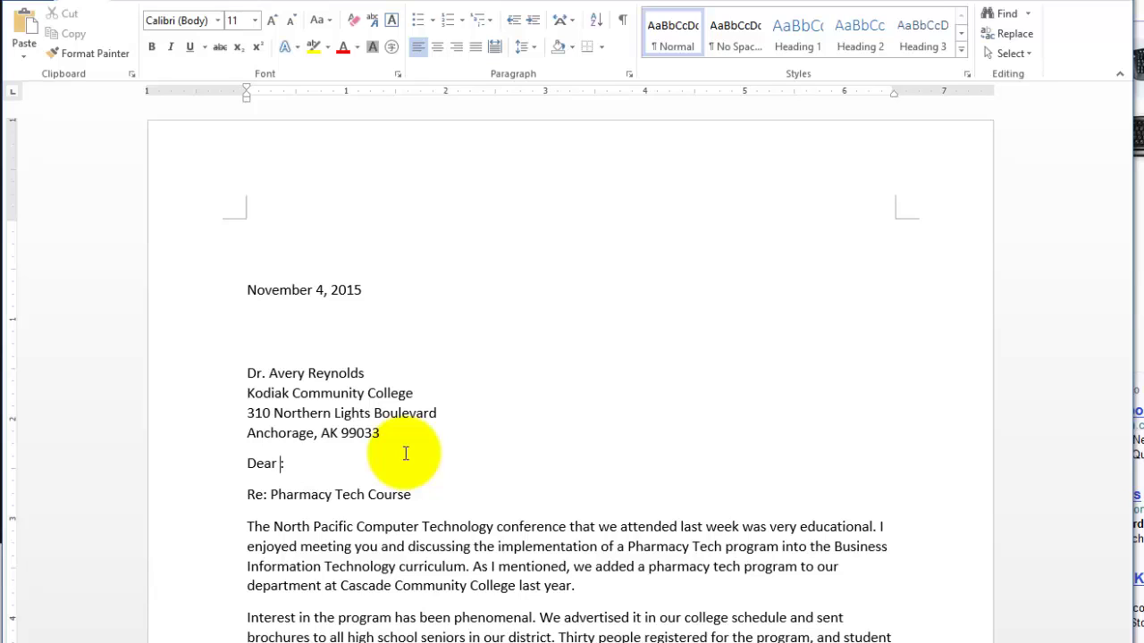
type("Dr. Raynolds")
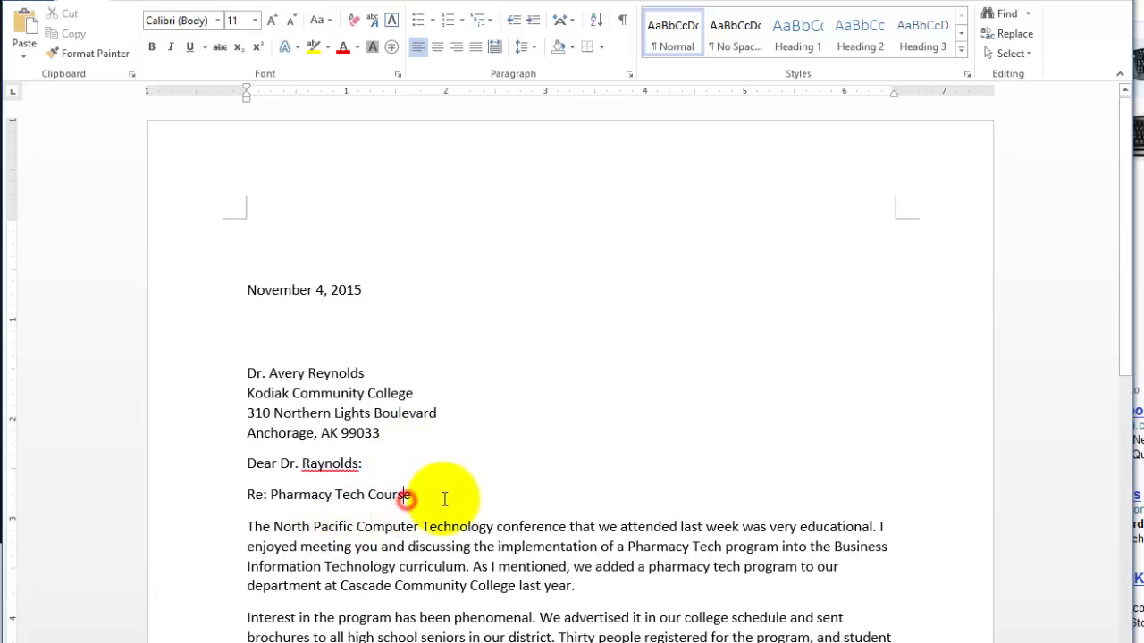
left_click(318, 462)
key("BackSpace")
type("e")
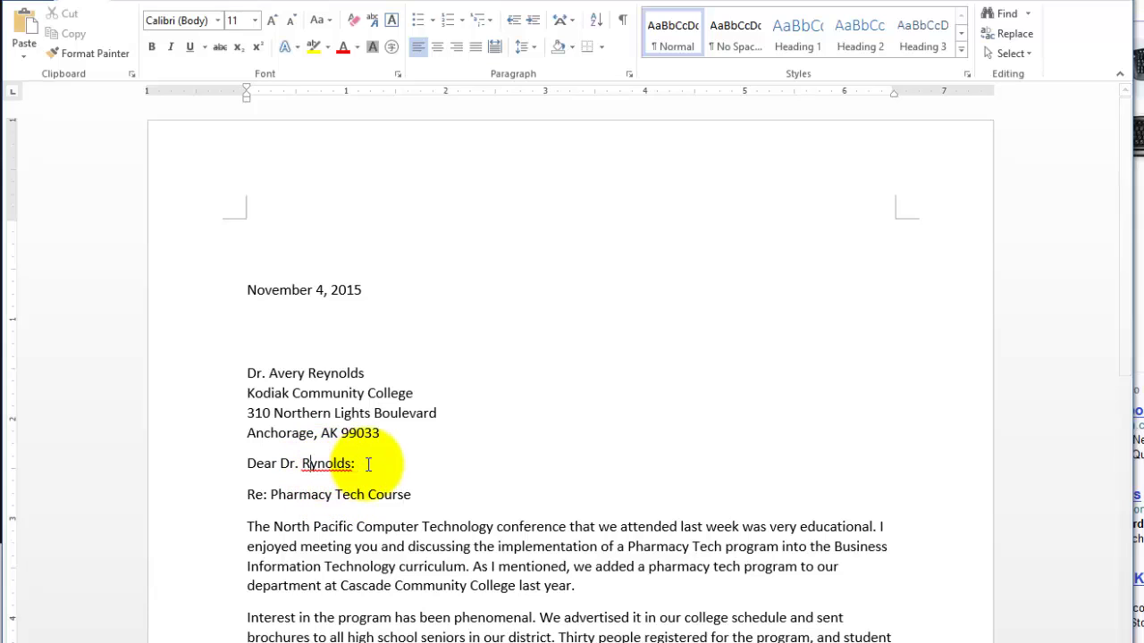
left_click(409, 494)
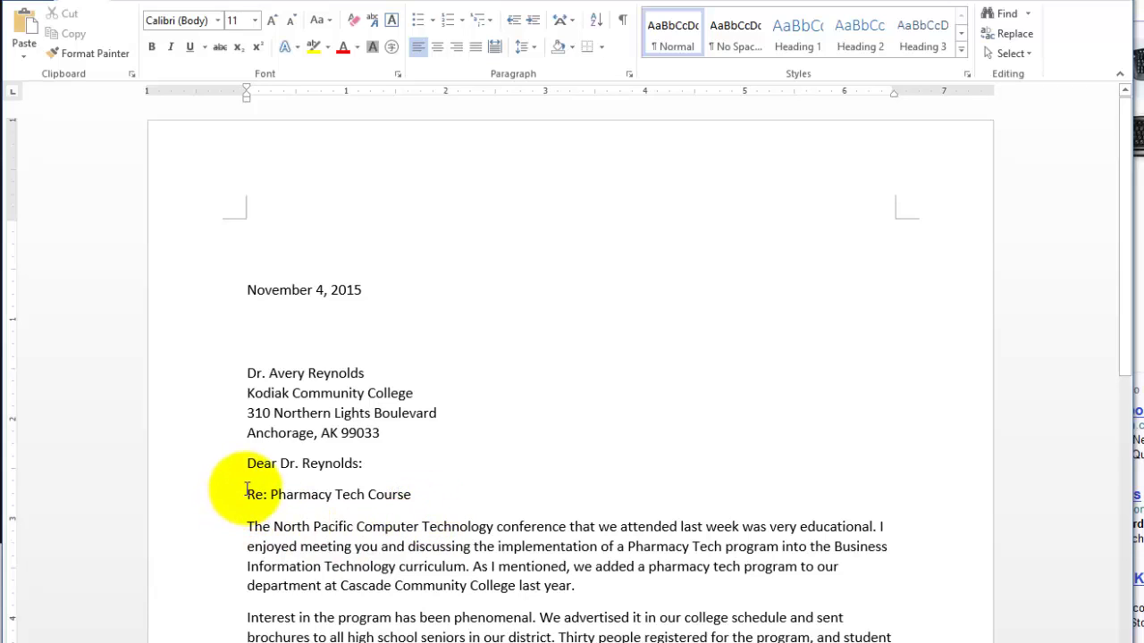
Step: Select the whole "Re: Pharmacy Tech Course" line, clear the selection, and select only the word "Pharmacy" in it
left_click_drag(248, 490, 421, 498)
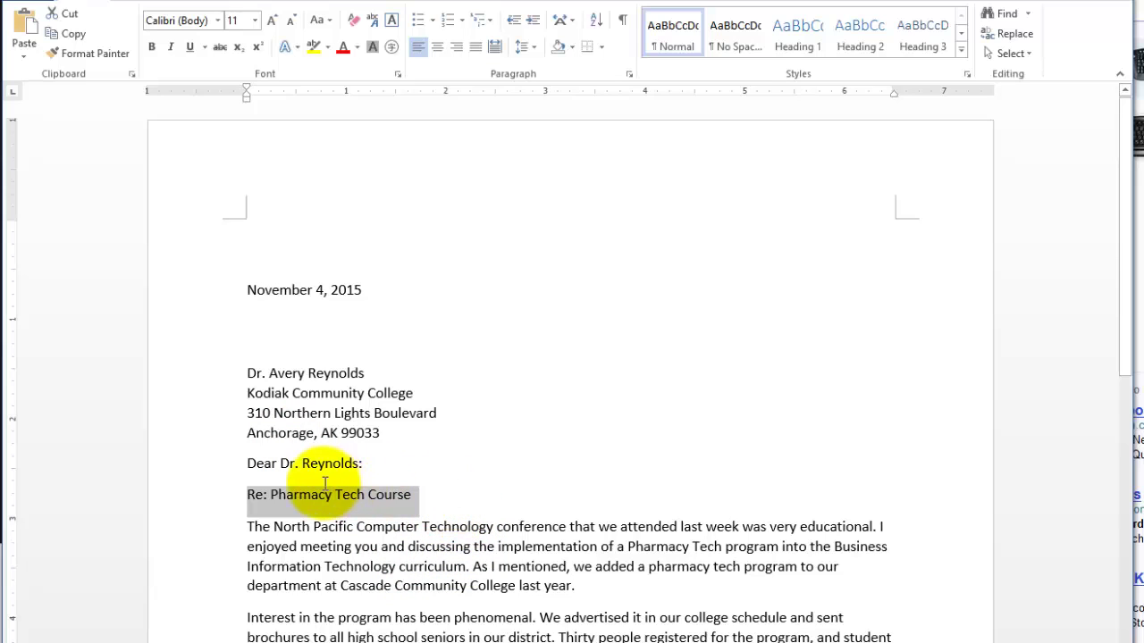
left_click(295, 494)
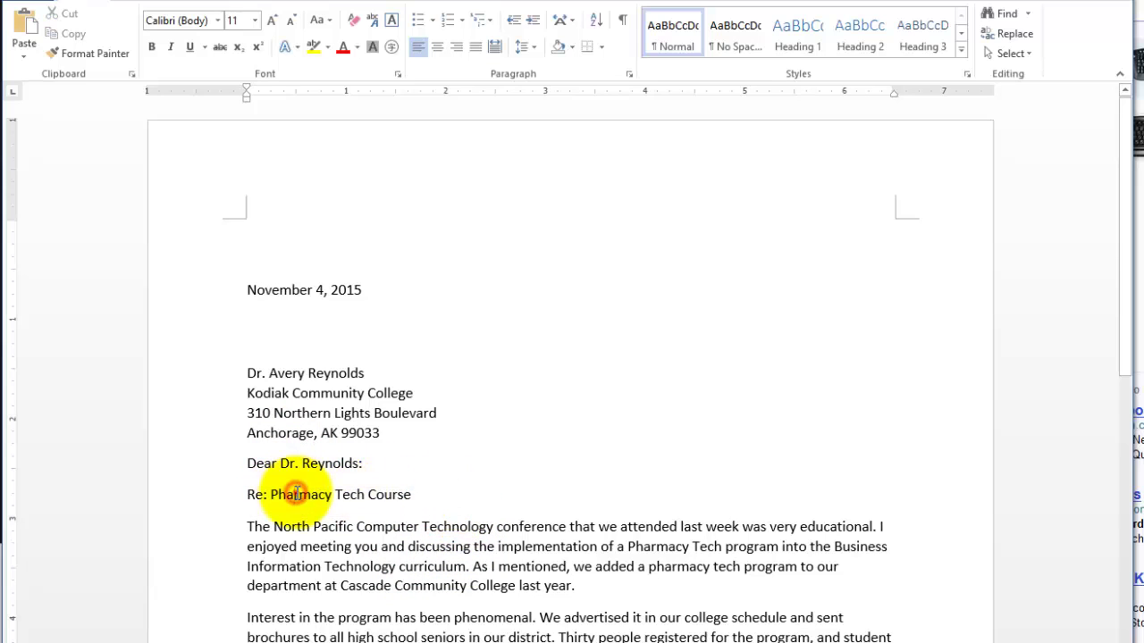
double_click(297, 494)
left_click(296, 495)
double_click(295, 494)
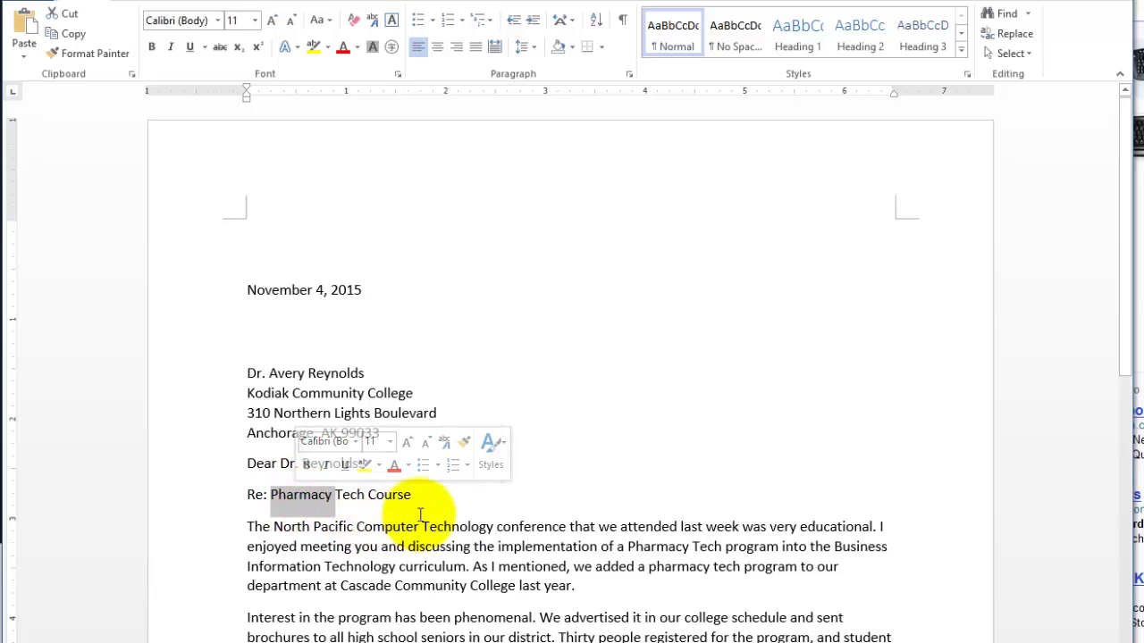
Step: Select the entire "Re: Pharmacy Tech Course" line, select the whole first body paragraph, and clear the selection
left_click(177, 494)
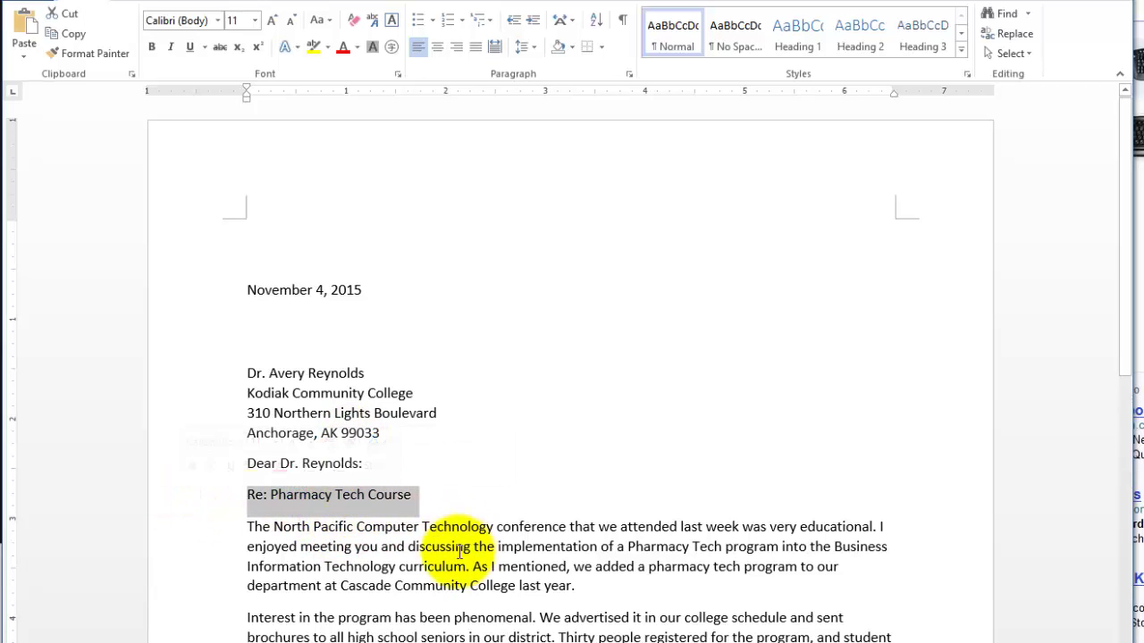
double_click(204, 555)
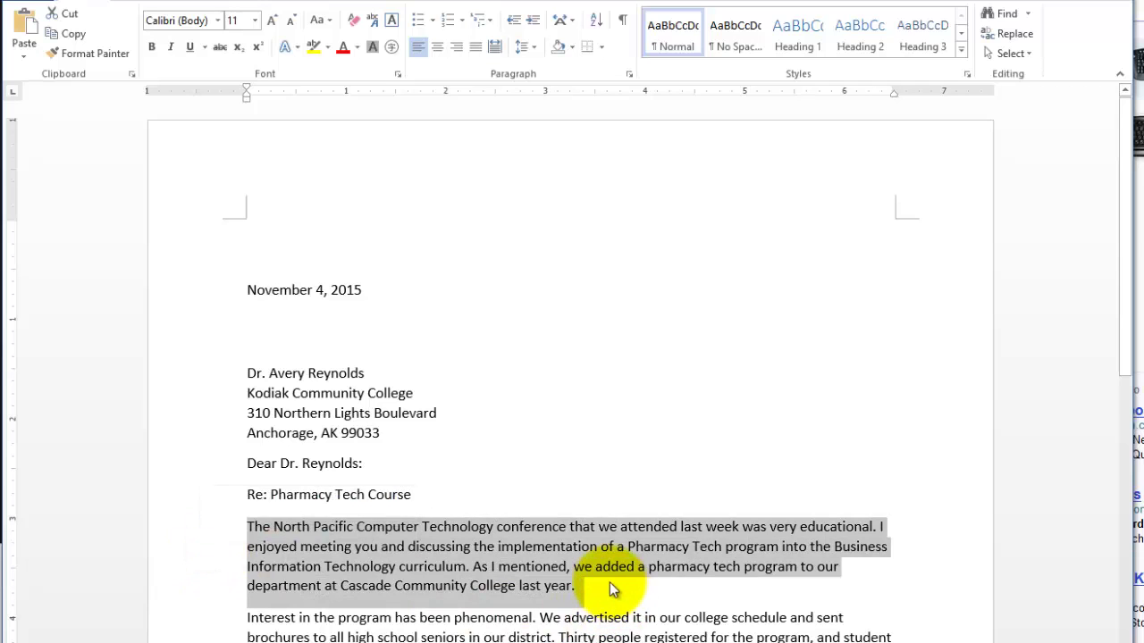
scroll(609, 581, "down", 1)
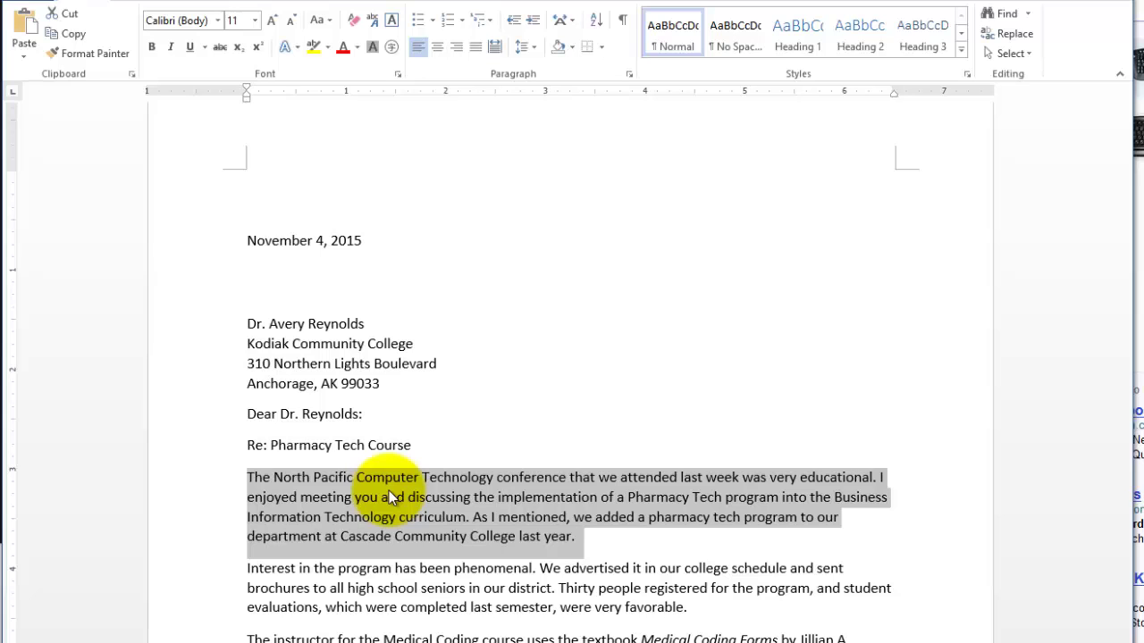
left_click(463, 404)
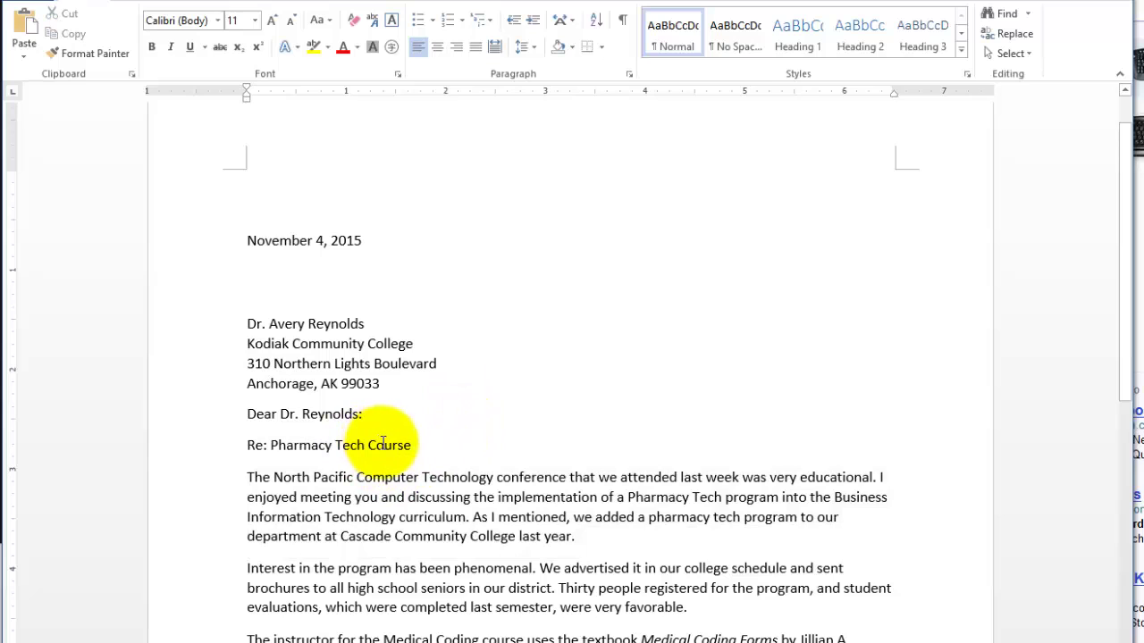
Step: Select single words in the first line of the first body paragraph, including "Computer" and "Pacific", ending with "Computer" selected
left_click(391, 476)
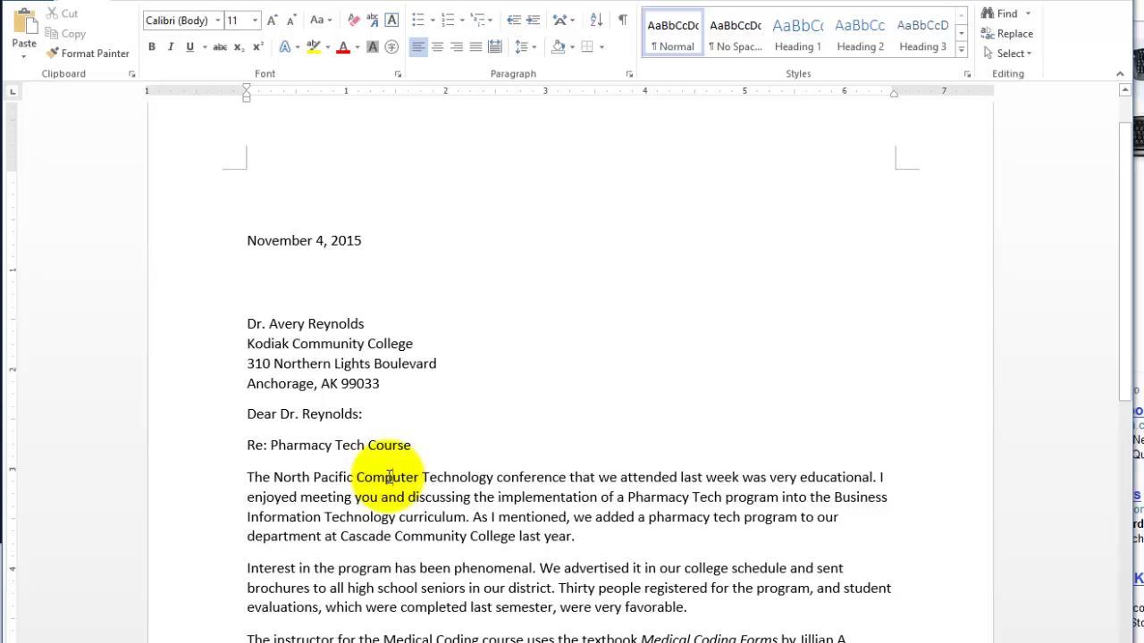
double_click(387, 477)
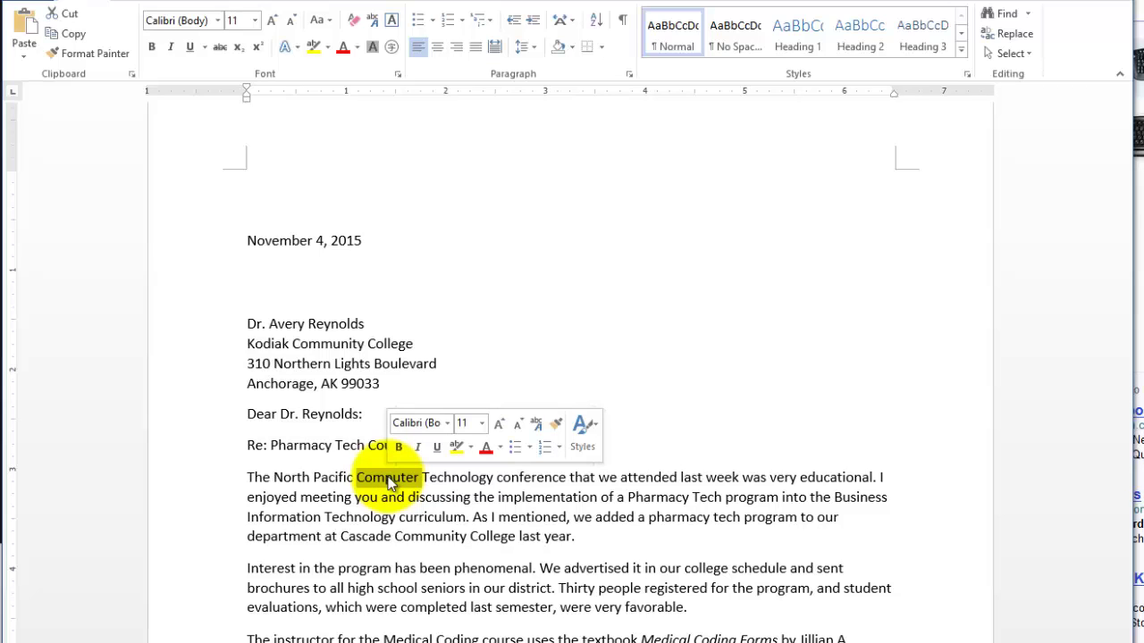
double_click(336, 478)
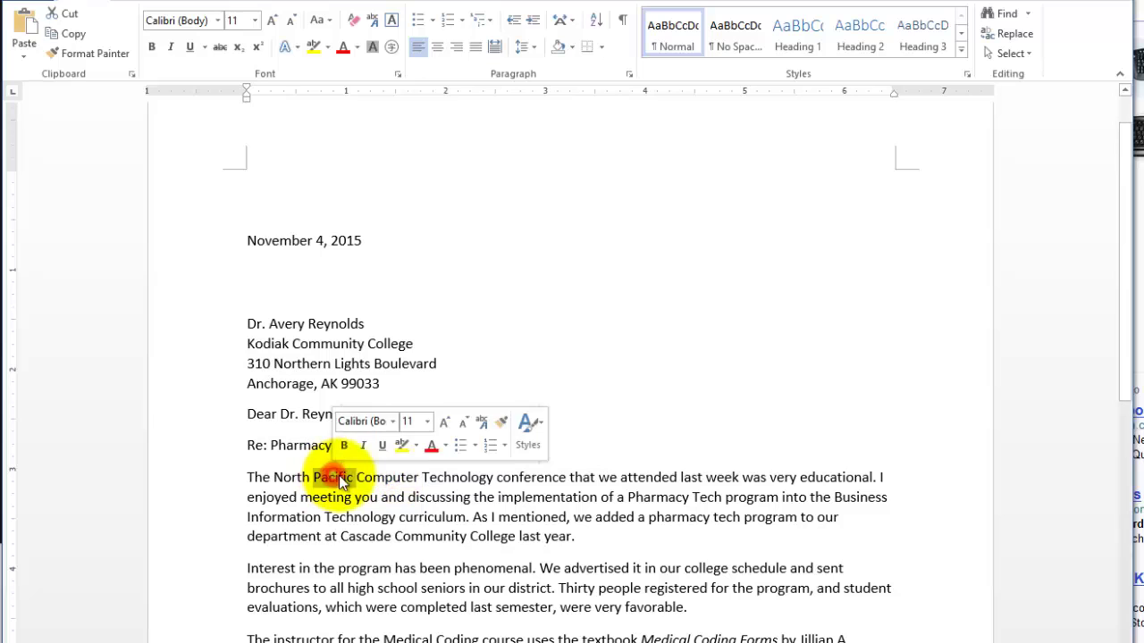
double_click(461, 479)
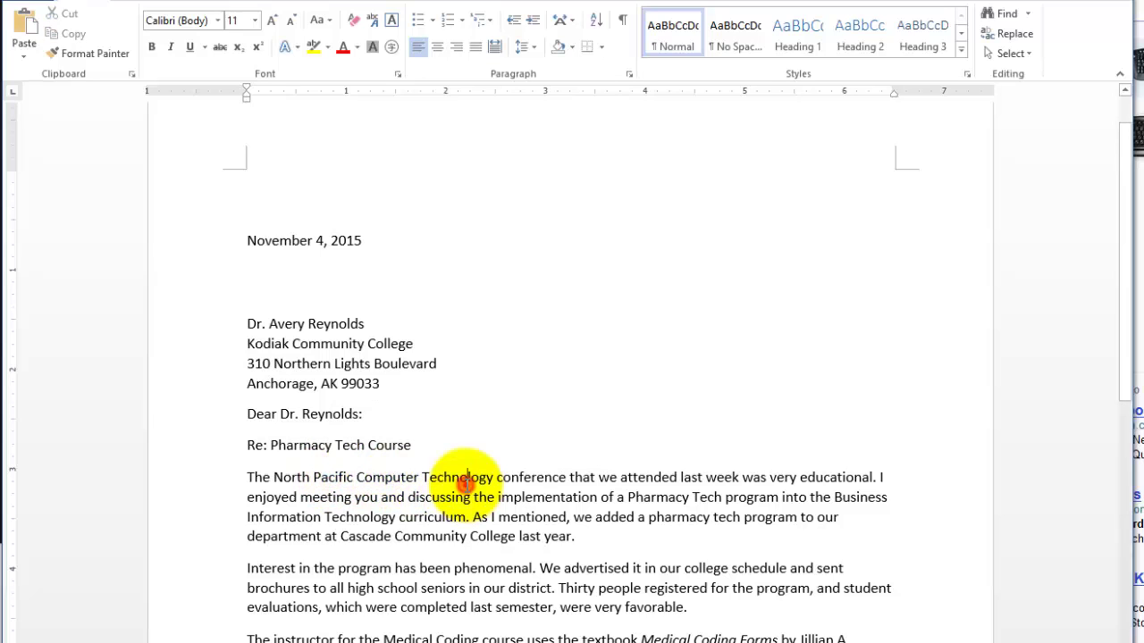
double_click(389, 479)
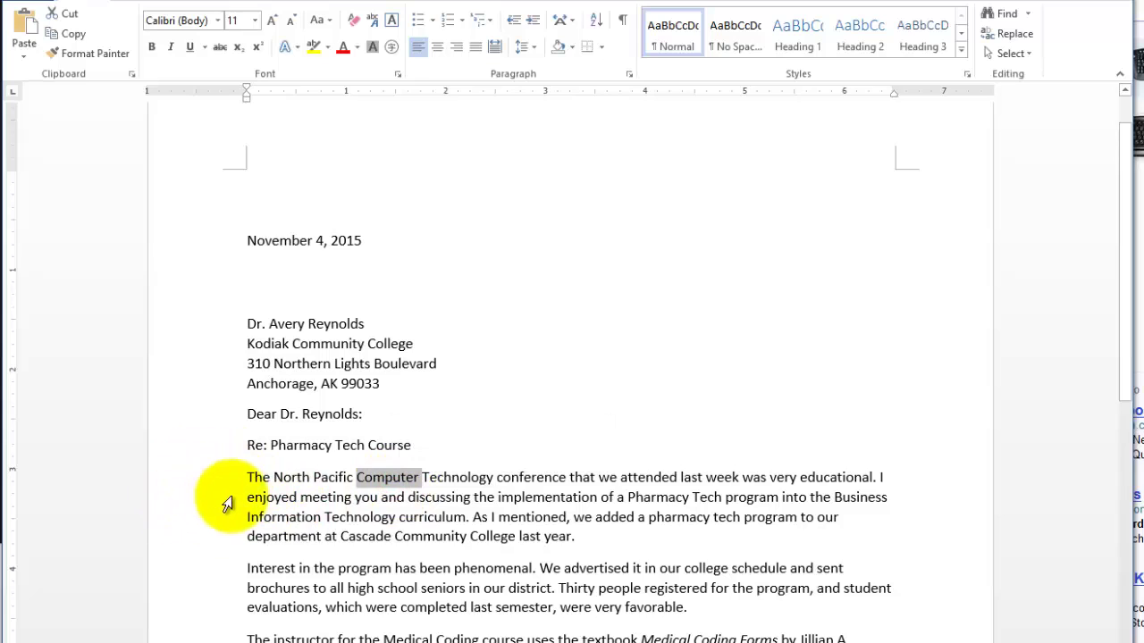
Step: Select the opening words "The North" of the first body paragraph, and clear the selection
left_click(282, 479)
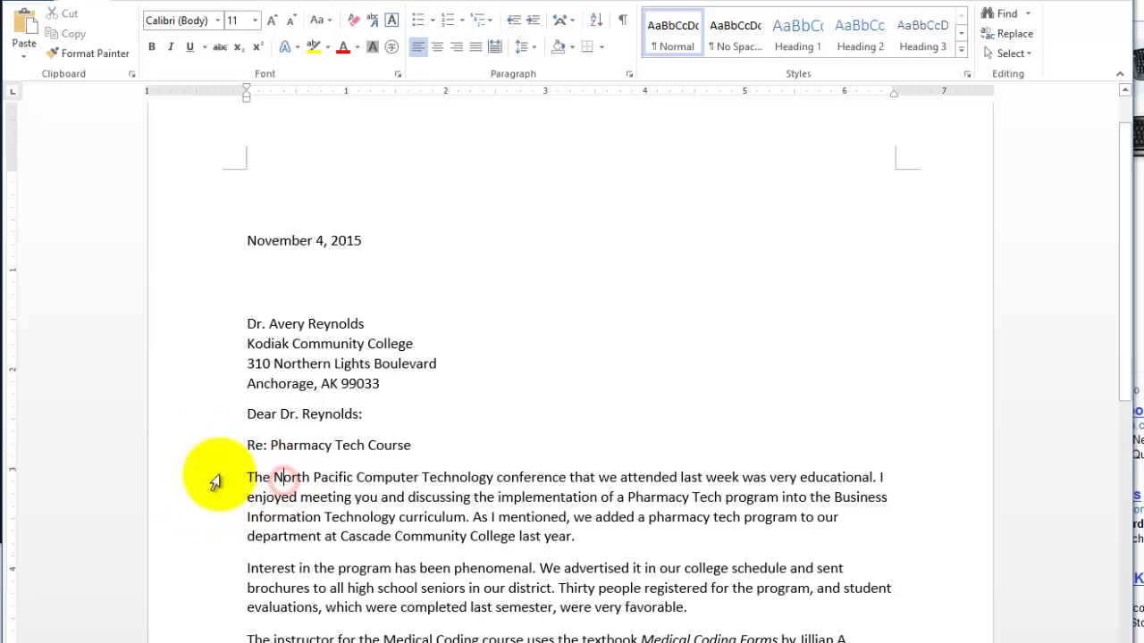
left_click_drag(248, 478, 317, 480)
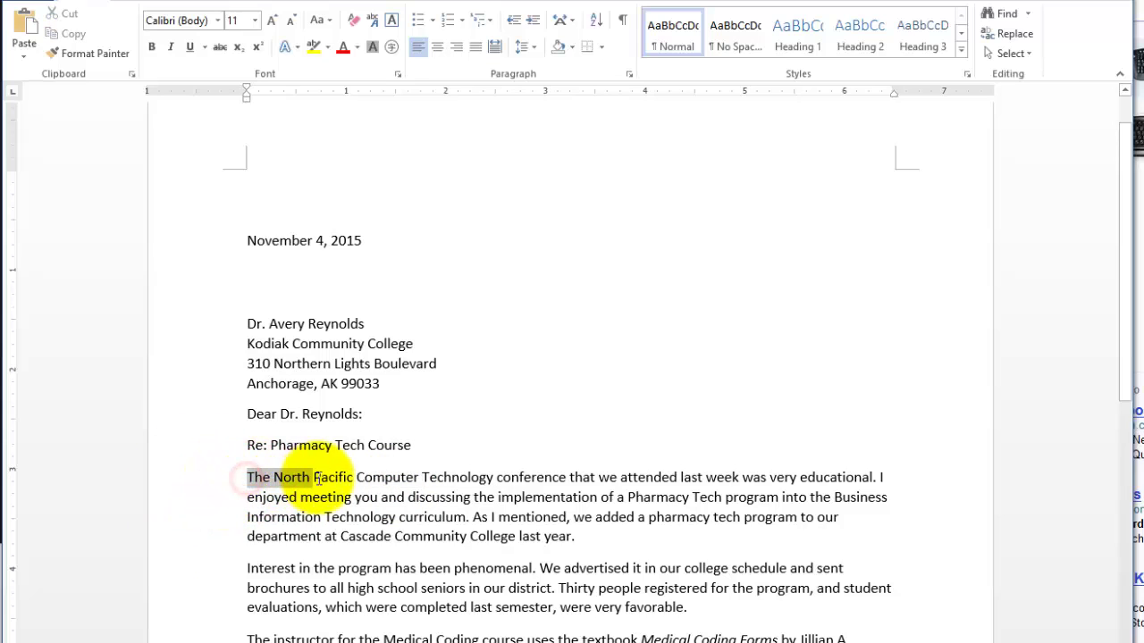
left_click(307, 516)
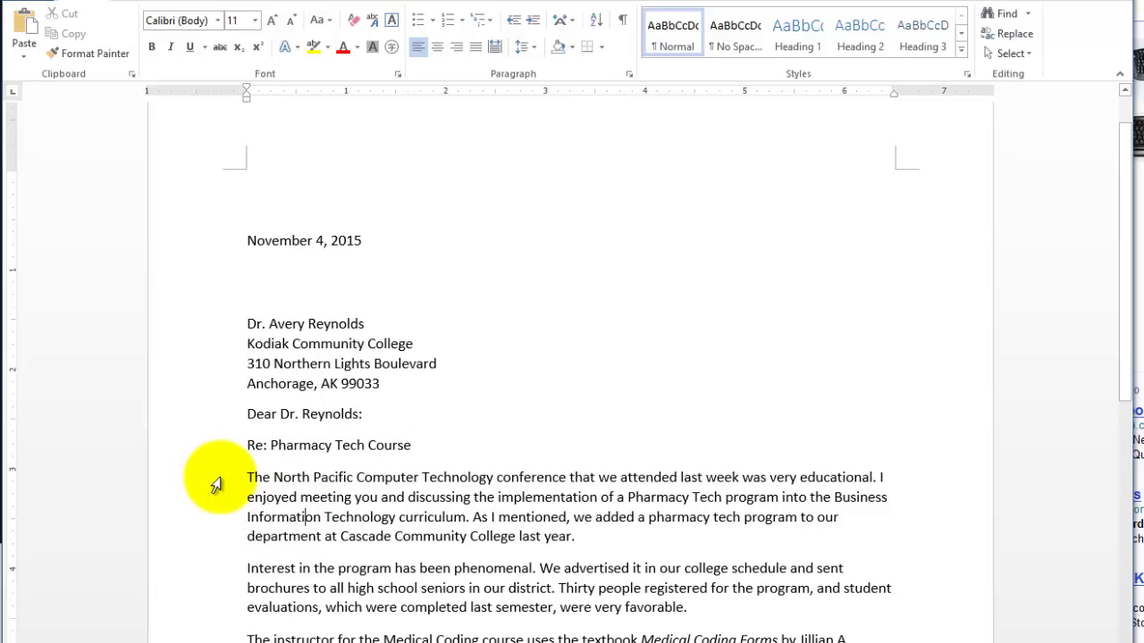
Step: Select the first, third, fourth and second lines of the first body paragraph, one whole line at a time
left_click(219, 484)
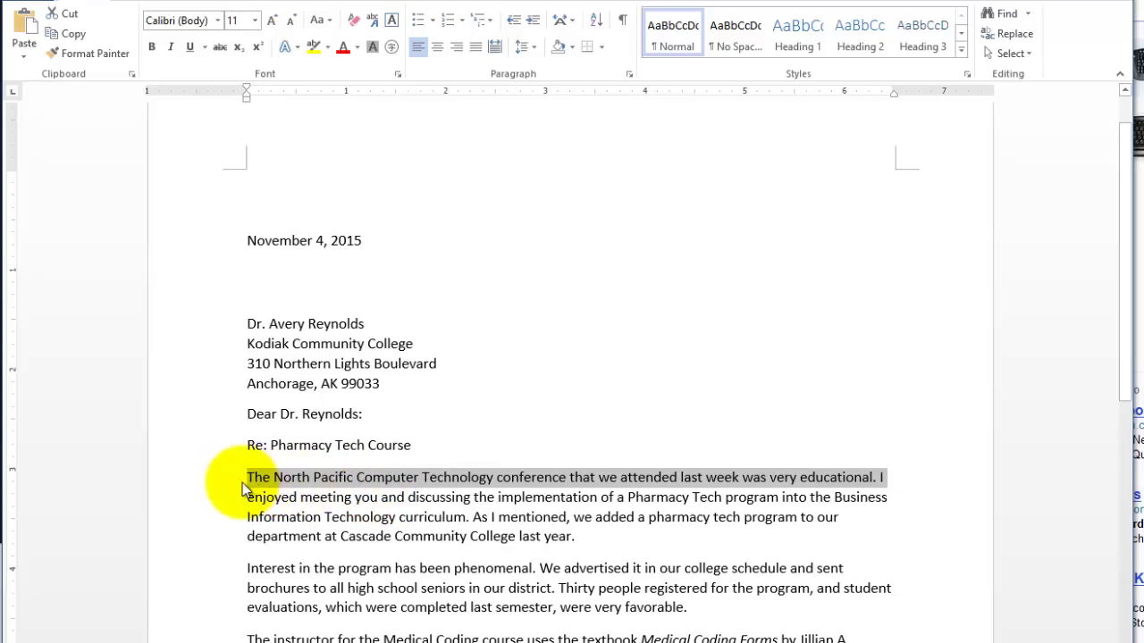
left_click(211, 522)
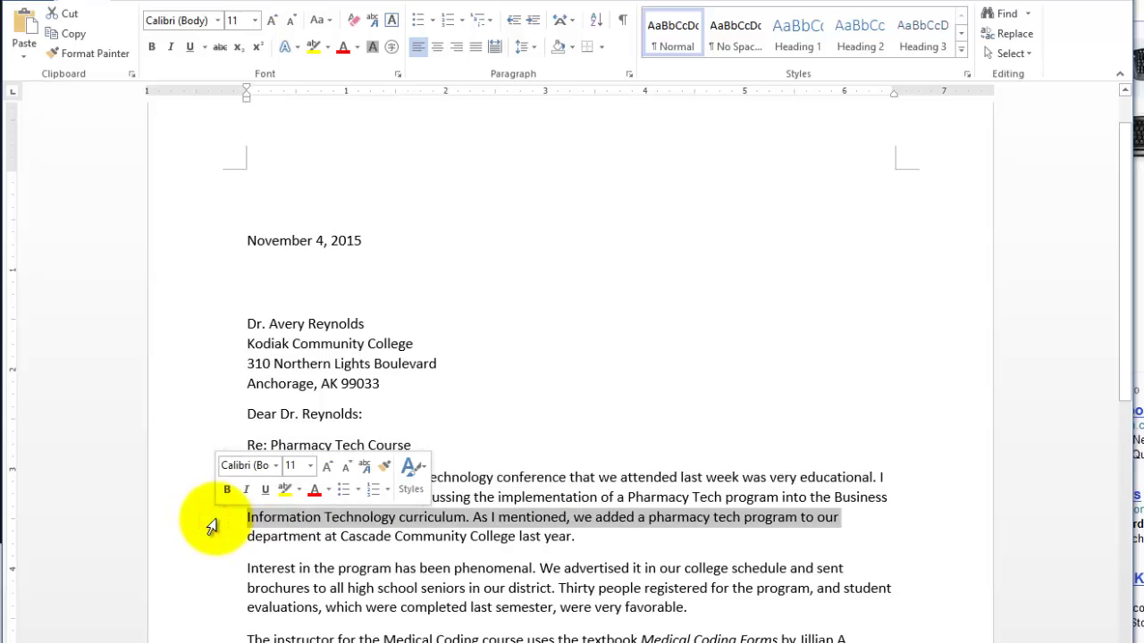
left_click(202, 539)
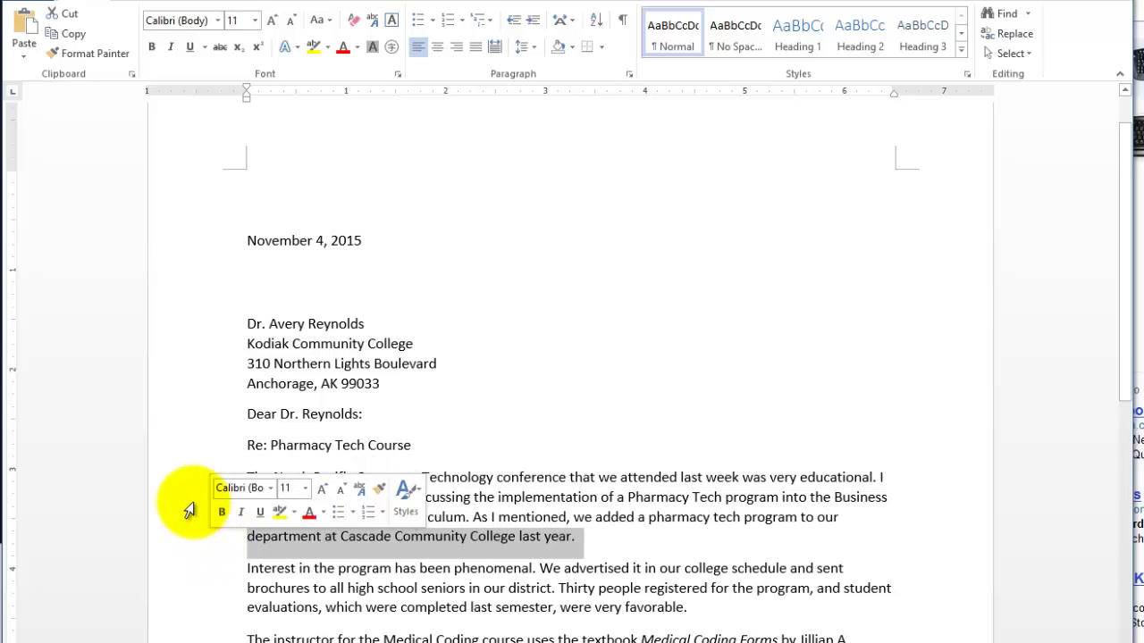
left_click(190, 497)
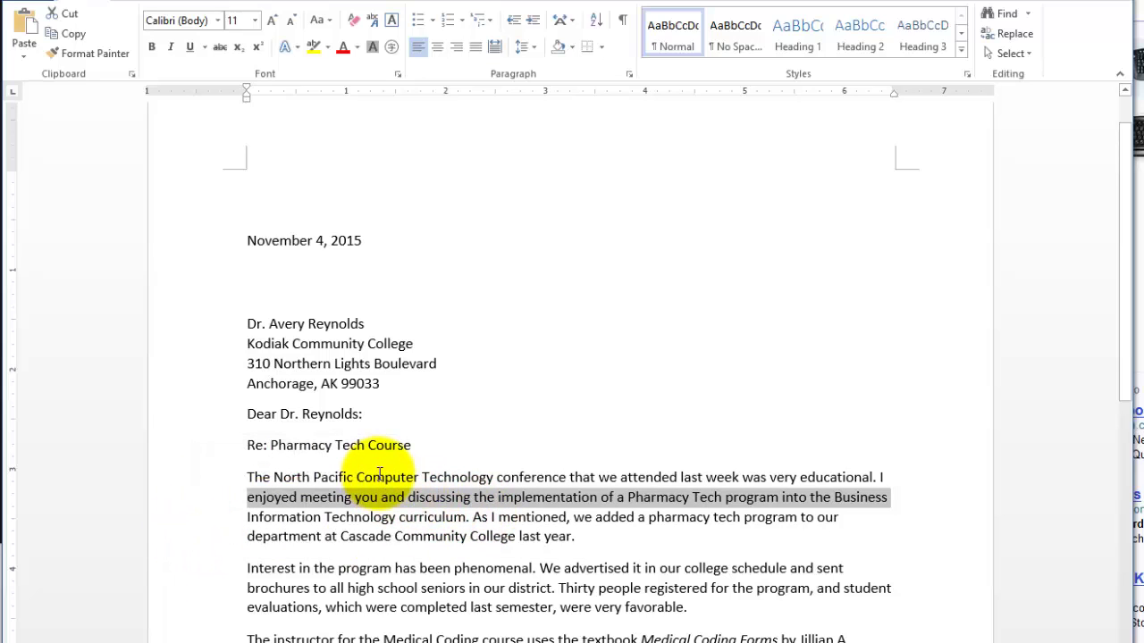
Step: Select the whole first body paragraph, select only its second line, reselect the paragraph, and clear the selection
left_click(197, 518)
double_click(198, 518)
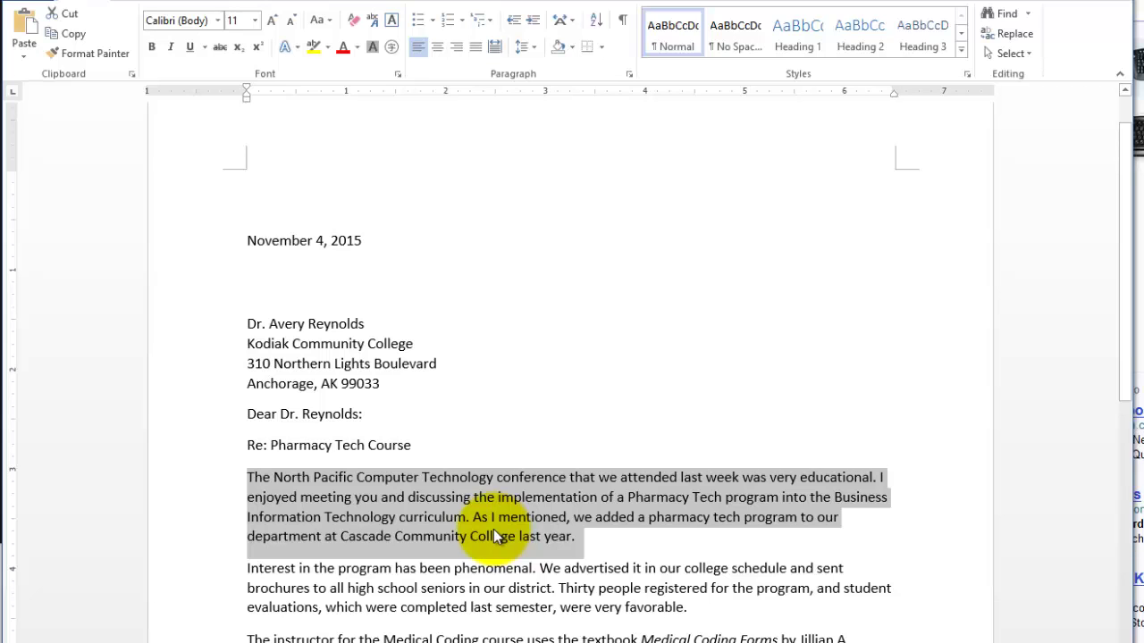
scroll(459, 548, "down", 3)
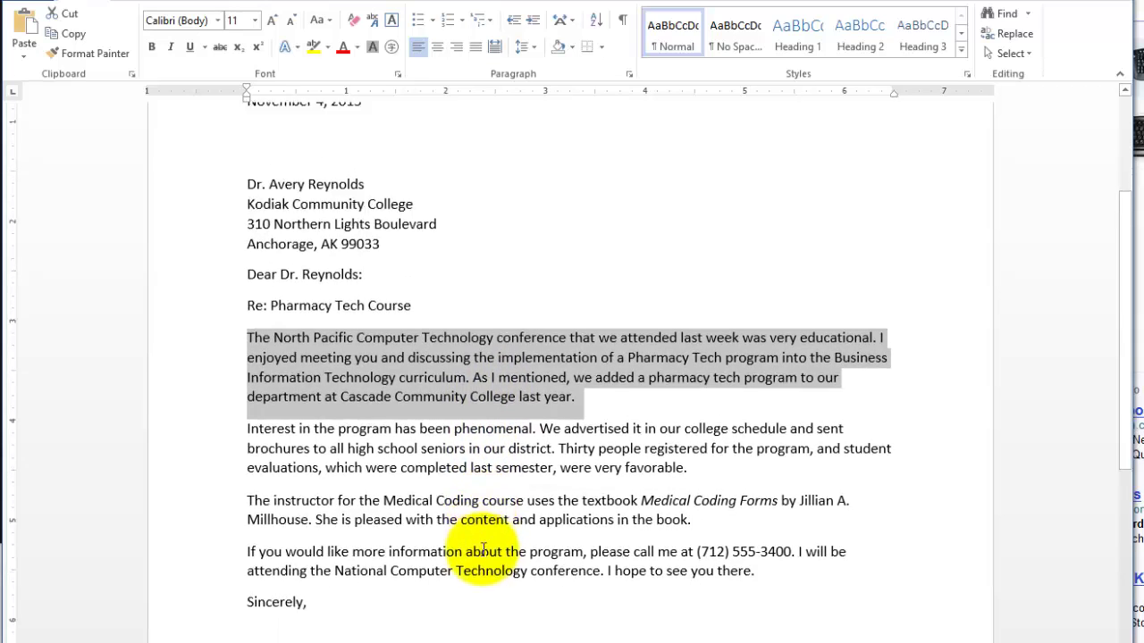
left_click(184, 350)
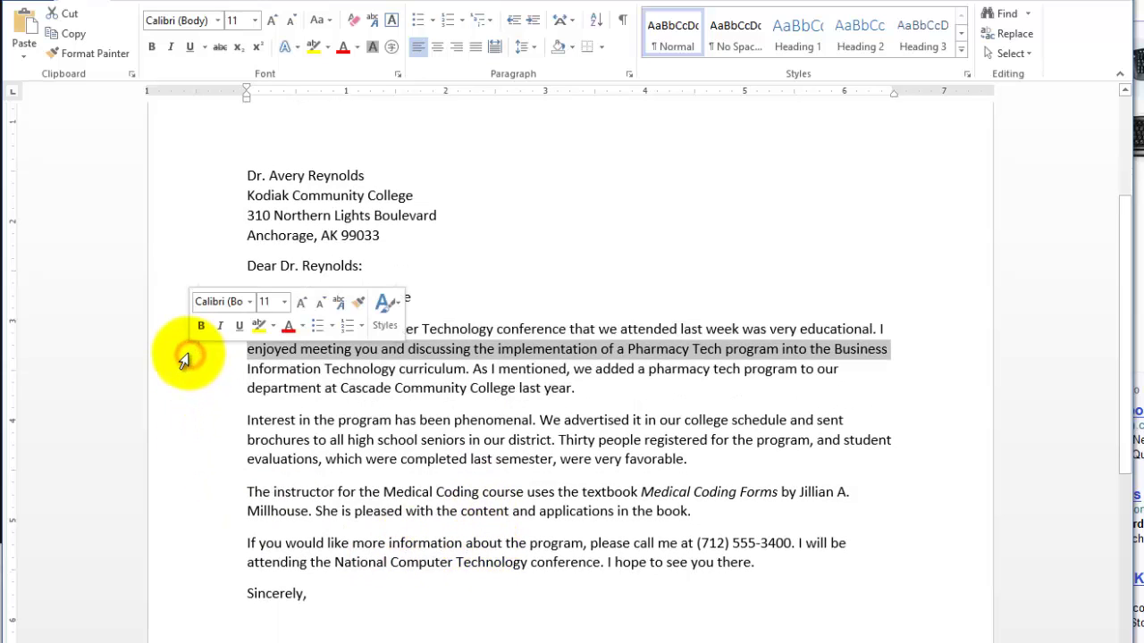
left_click(185, 371)
double_click(186, 371)
left_click(608, 505)
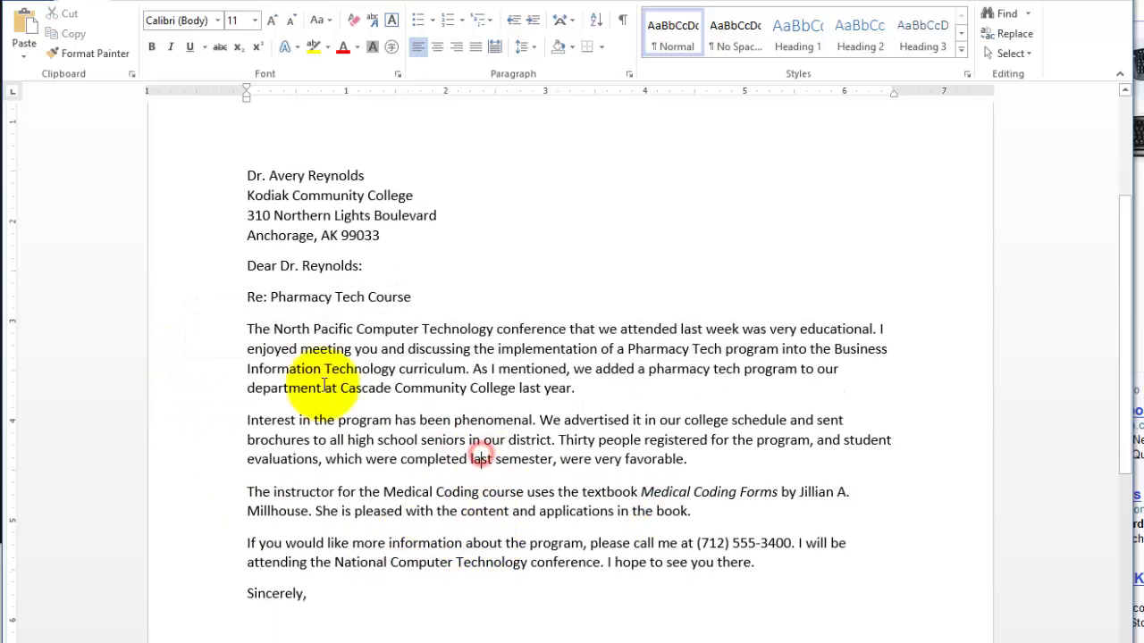
Step: Select the first line of the first body paragraph, extend over several lines down to "Sincerely,", reselect the first line, and clear the selection
left_click(169, 325)
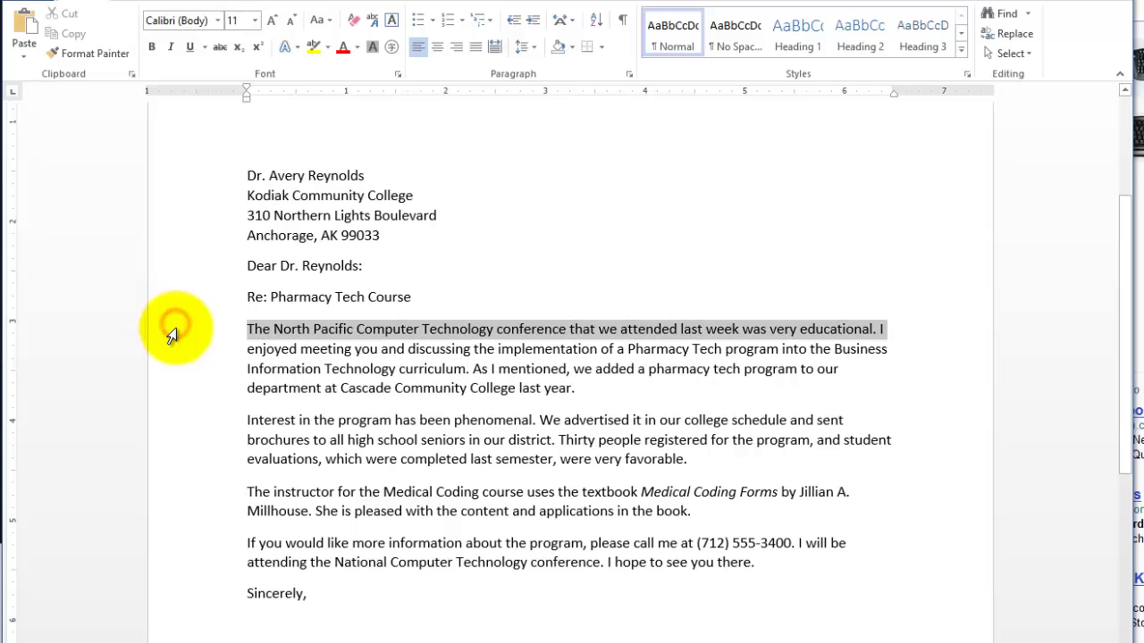
left_click_drag(174, 350, 174, 595)
left_click(168, 333)
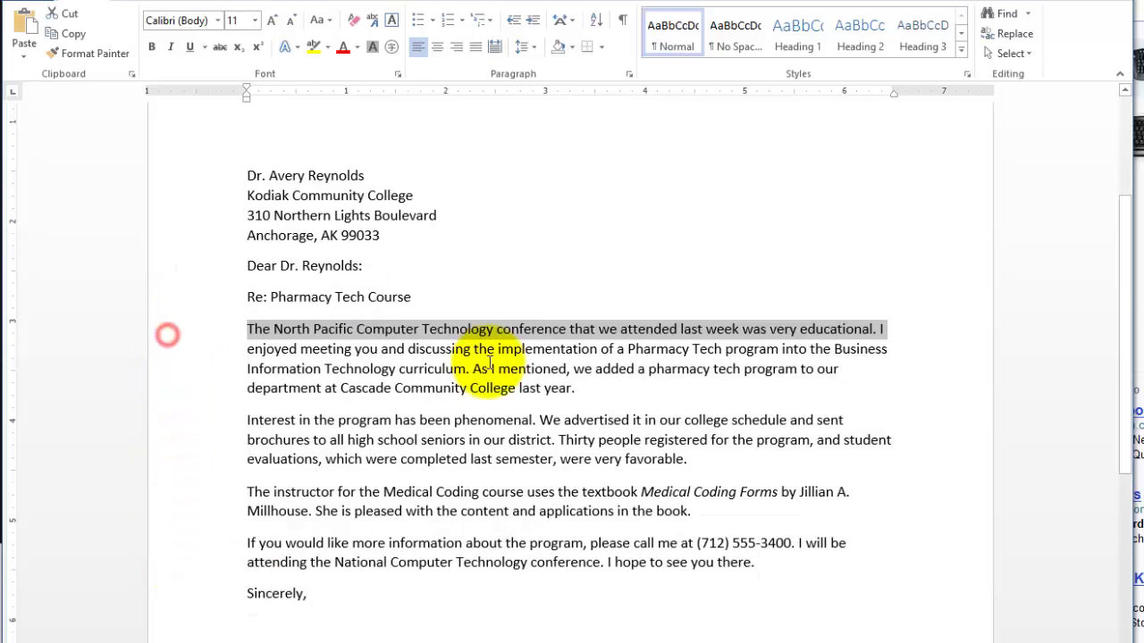
left_click(521, 471)
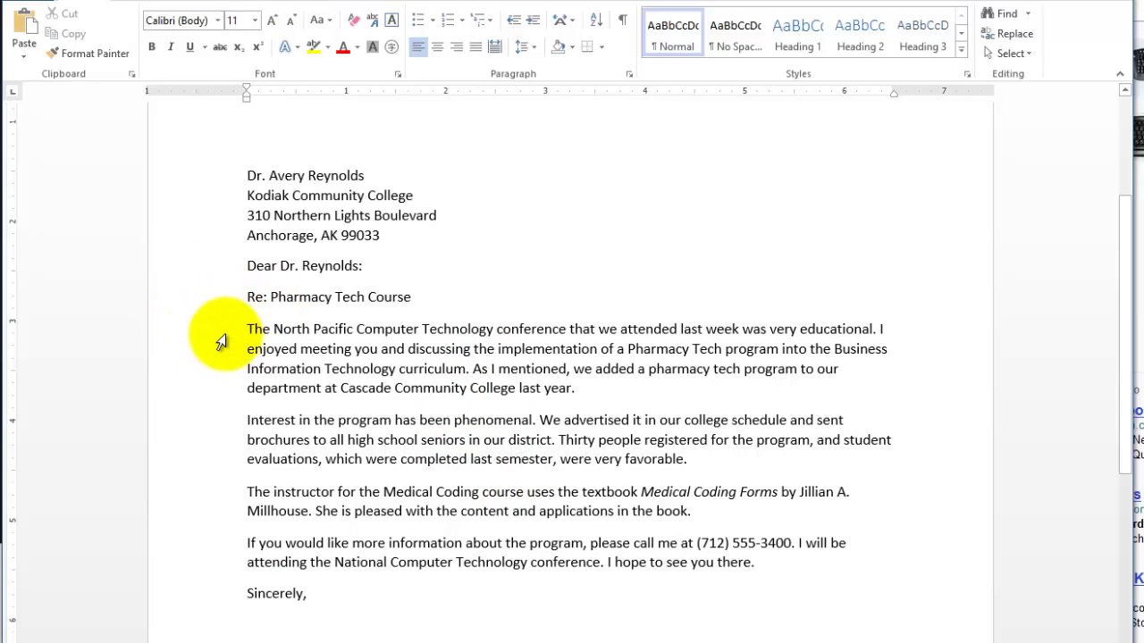
Step: Select from the second line of the second body paragraph through "Sincerely,", select single body lines, and clear the selection
left_click_drag(184, 439, 188, 593)
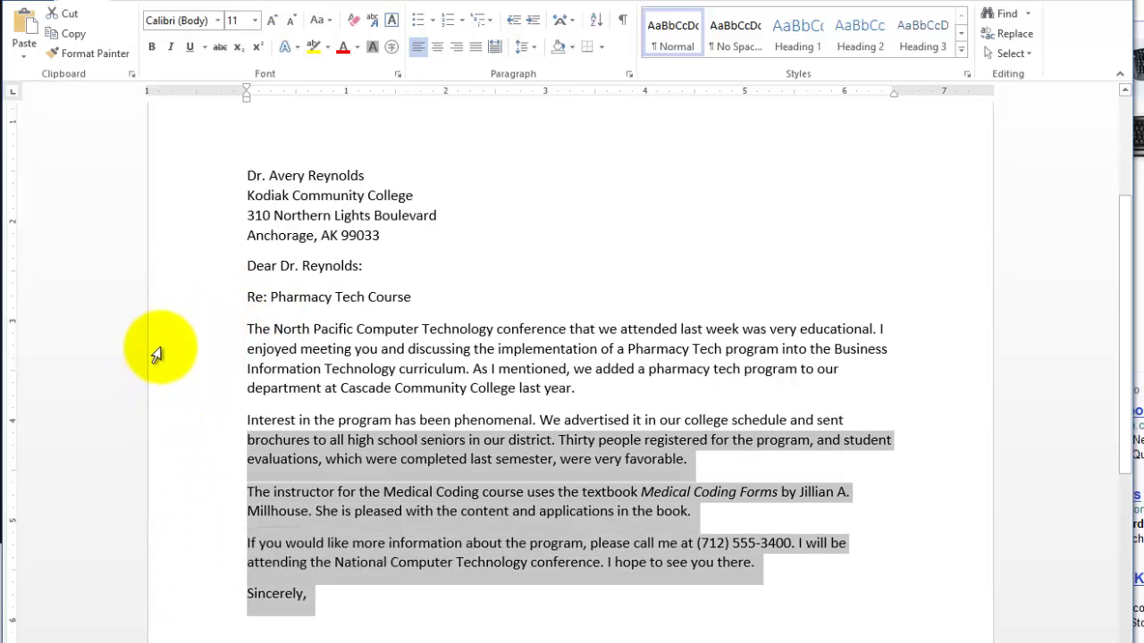
left_click(161, 349)
left_click(193, 424)
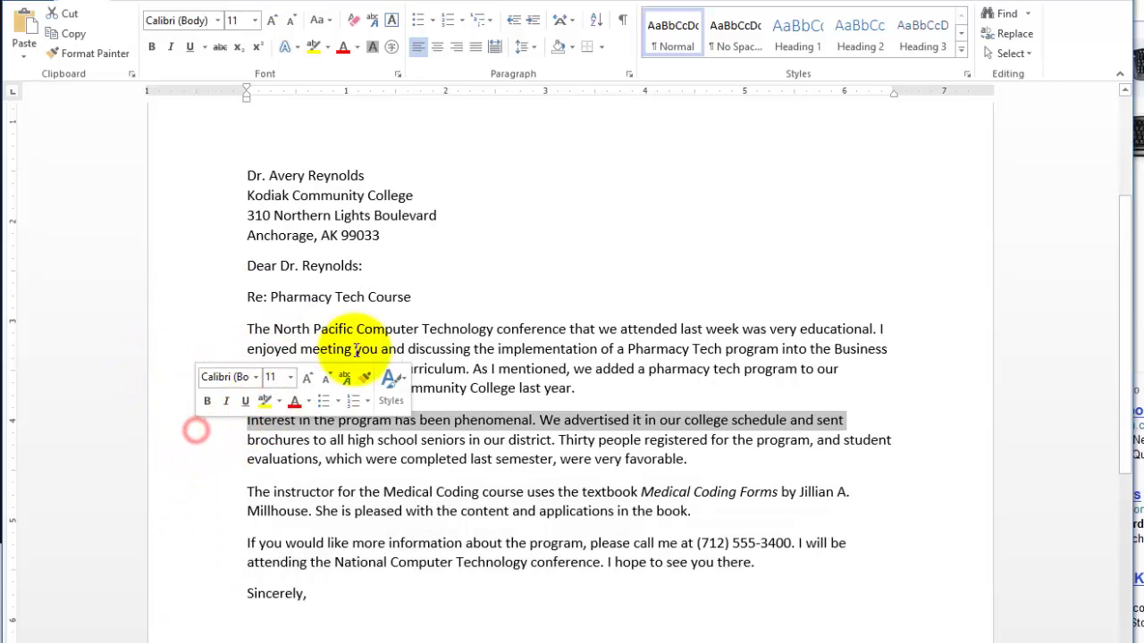
left_click(569, 329)
left_click(545, 210)
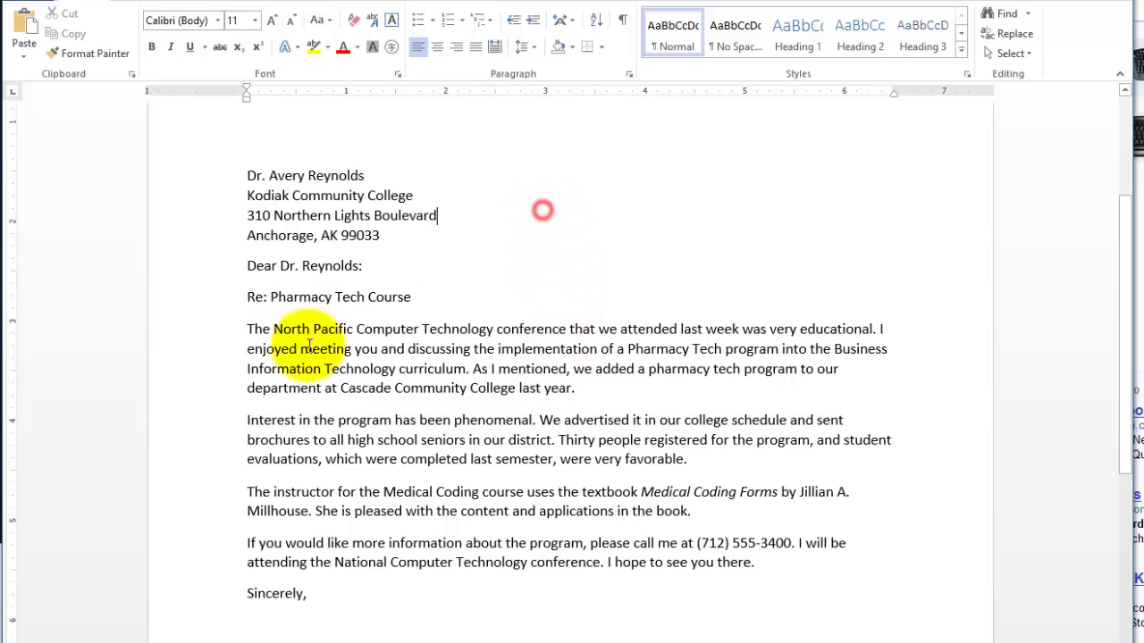
Step: Select the first and third lines of the first body paragraph one at a time, and clear the selection
left_click(173, 332)
left_click(183, 371)
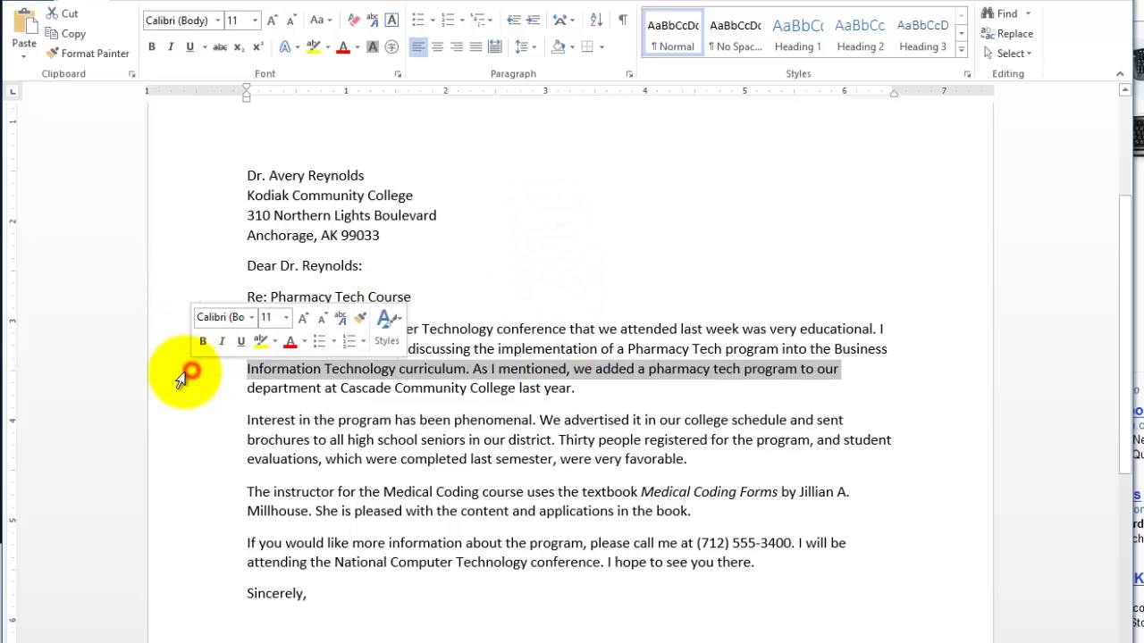
left_click(536, 264)
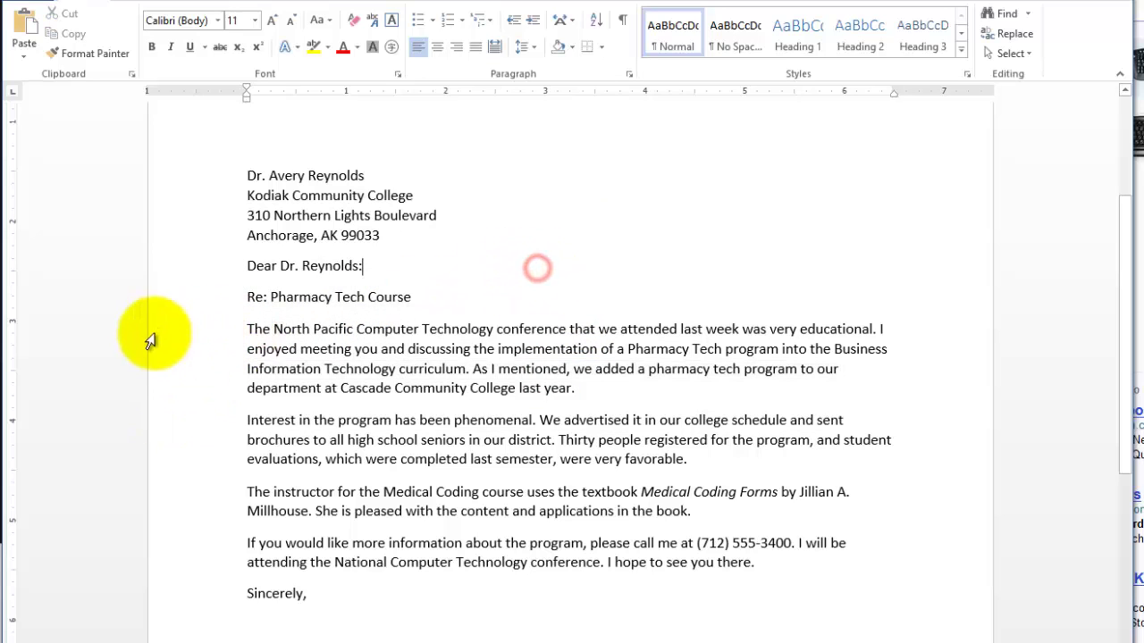
Step: Select multiple lines from the third line of the first body paragraph to the last body paragraph, and select all four body paragraphs
left_click_drag(168, 368, 169, 577)
left_click(483, 306)
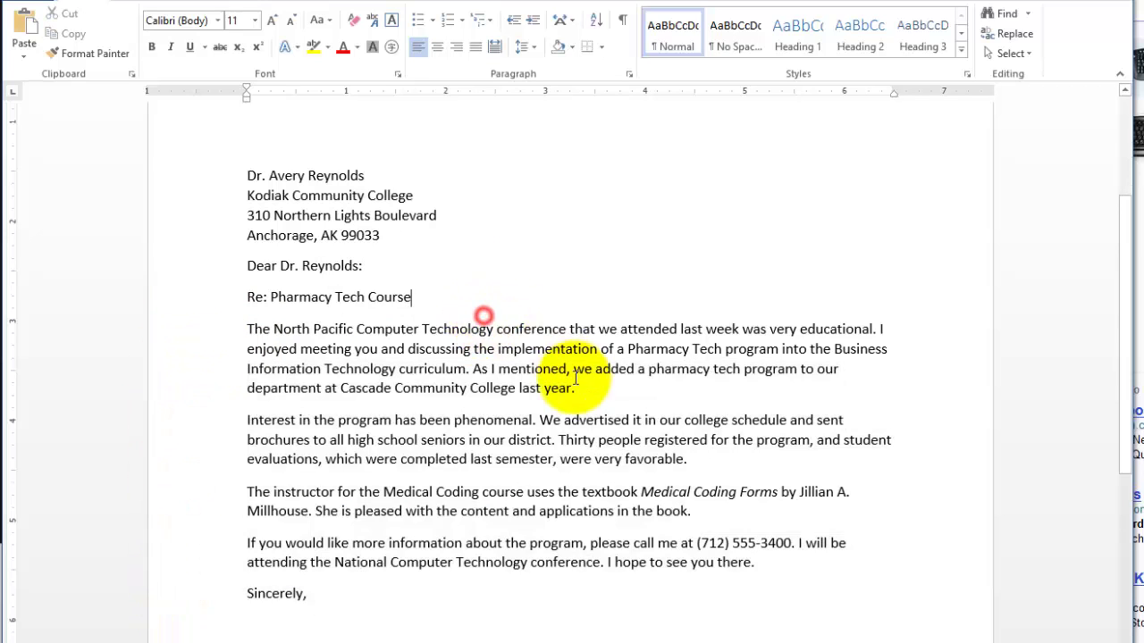
left_click(172, 331)
left_click_drag(172, 332, 179, 572)
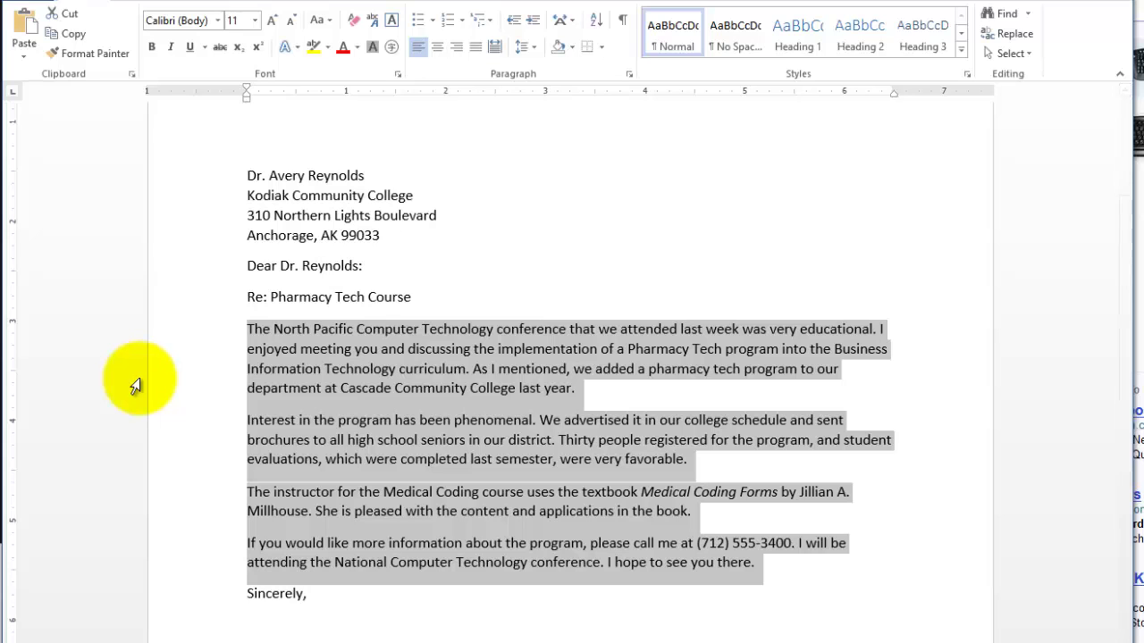
Step: Select the fourth line of the first body paragraph, select the whole second body paragraph, and clear the selection
left_click(153, 393)
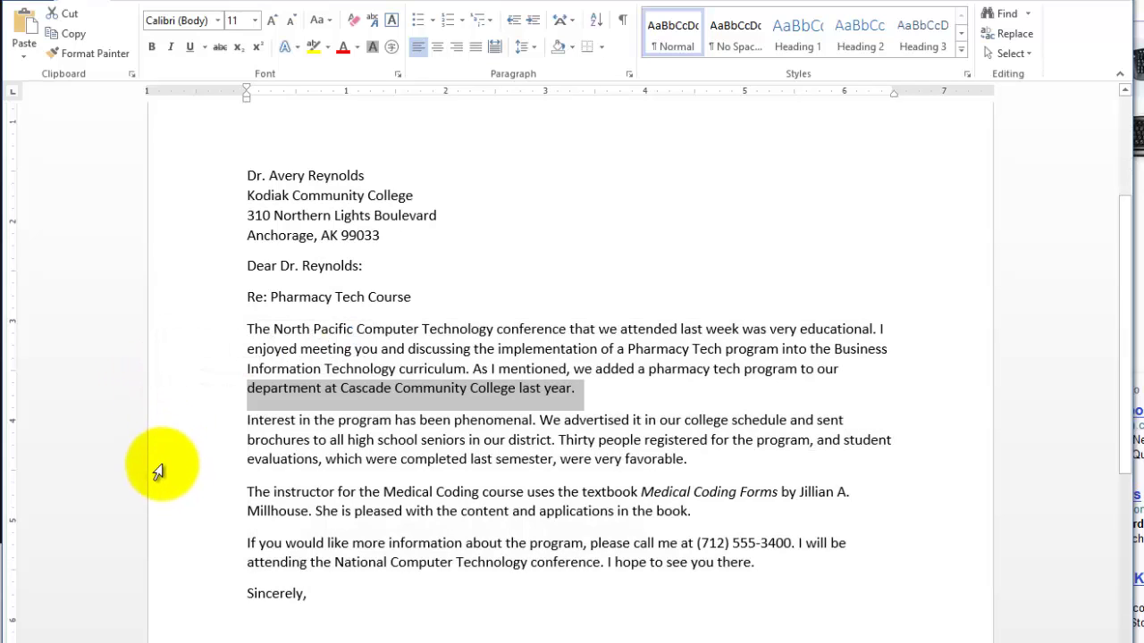
double_click(175, 438)
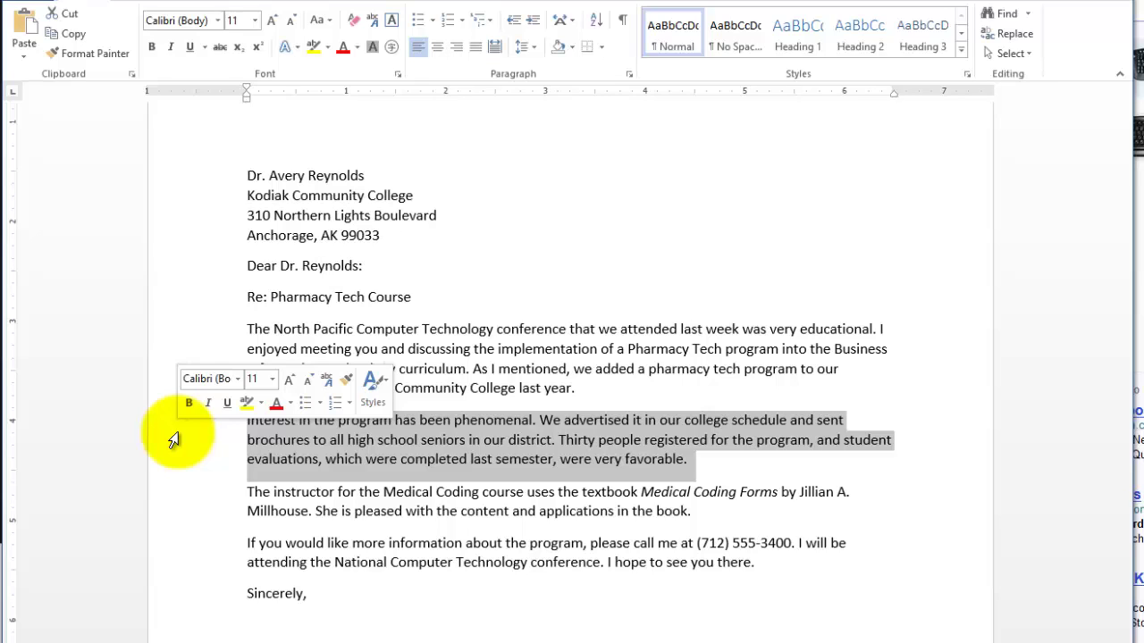
key("Left")
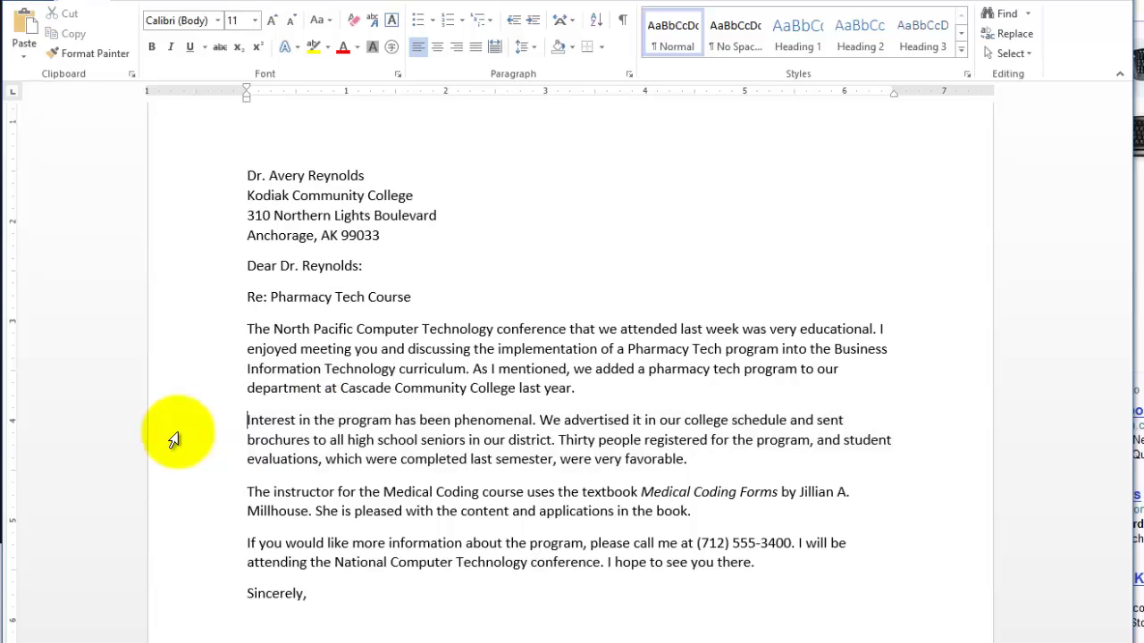
Step: Select the whole first body paragraph, the whole second body paragraph and the "Sincerely," line one after another
double_click(189, 376)
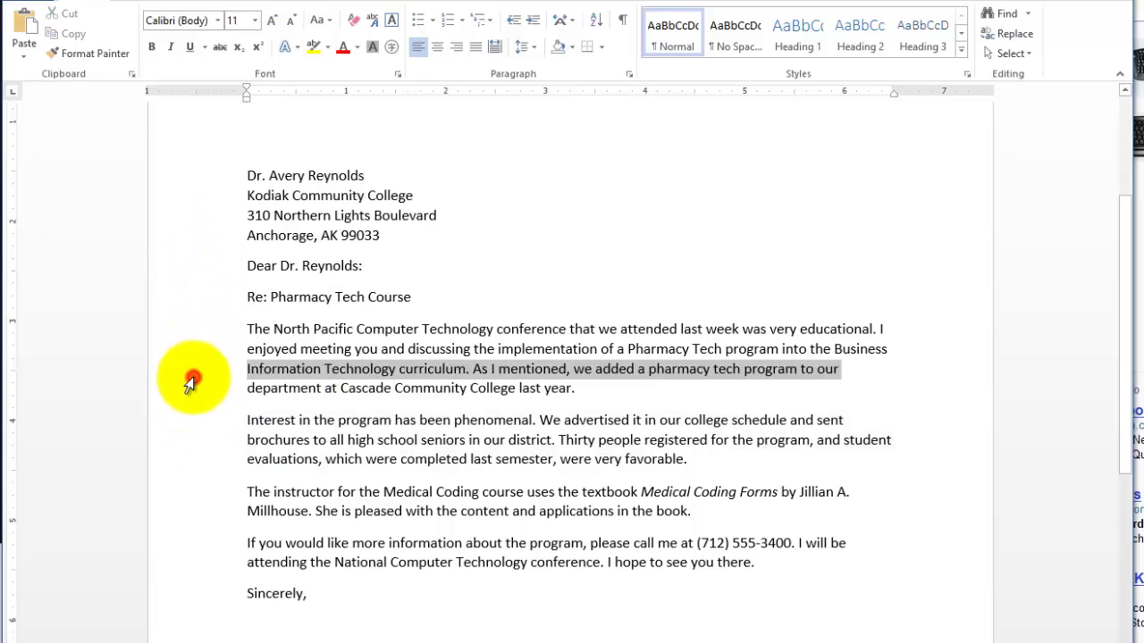
key("Left")
double_click(184, 467)
key("Left")
left_click(215, 599)
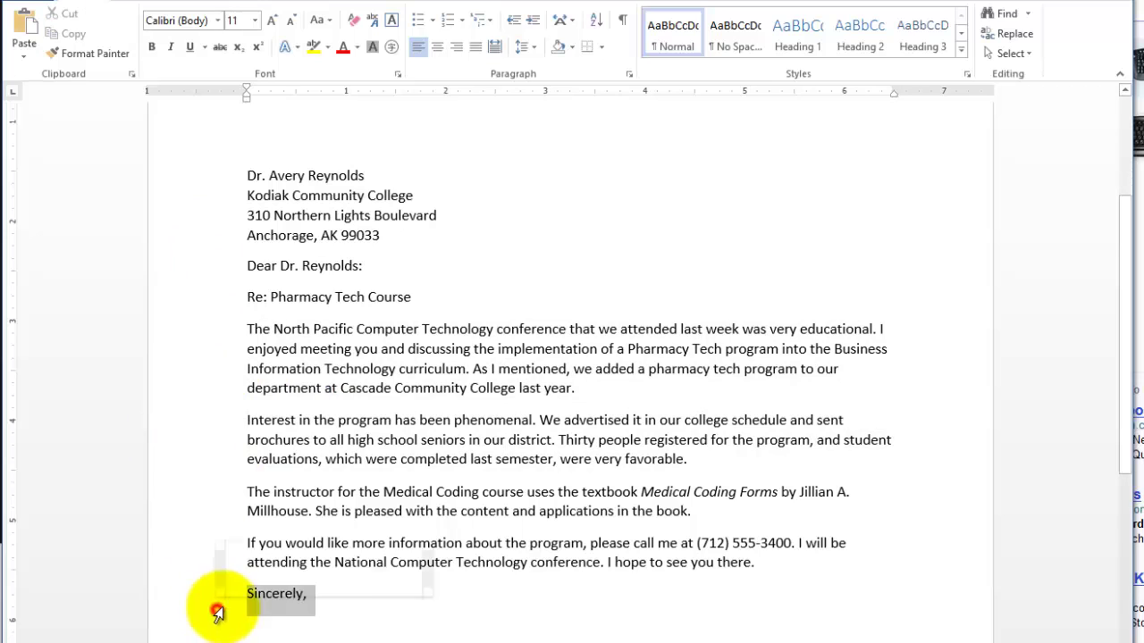
Step: Select the entire "November 4, 2015" date line of the letter
scroll(316, 602, "down", 2)
scroll(268, 501, "up", 4)
scroll(252, 225, "up", 1)
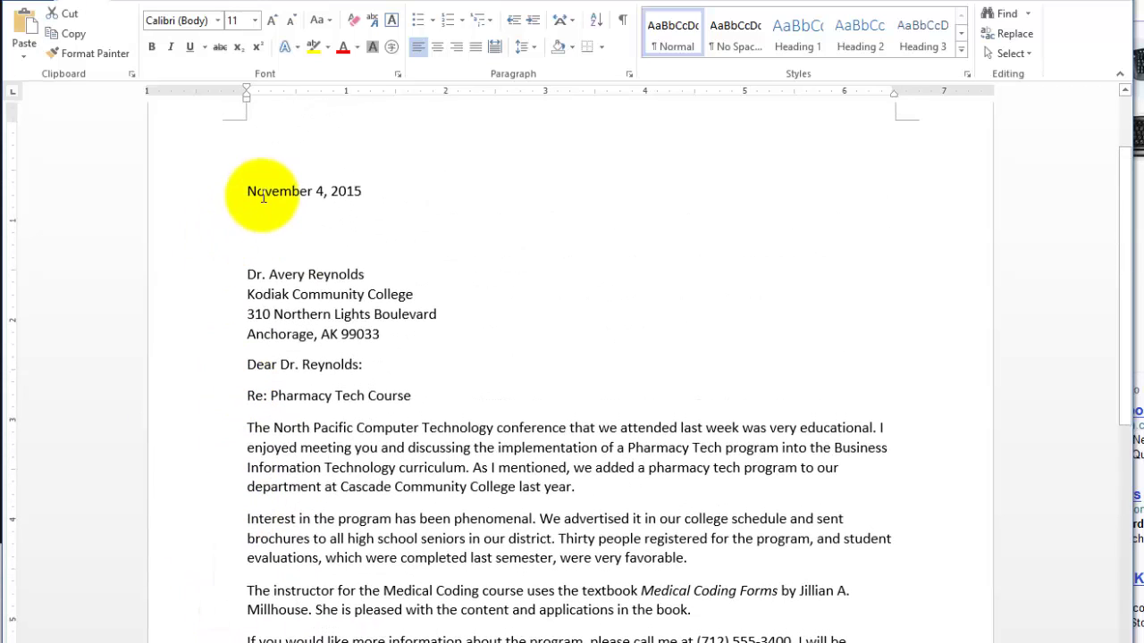
left_click(194, 199)
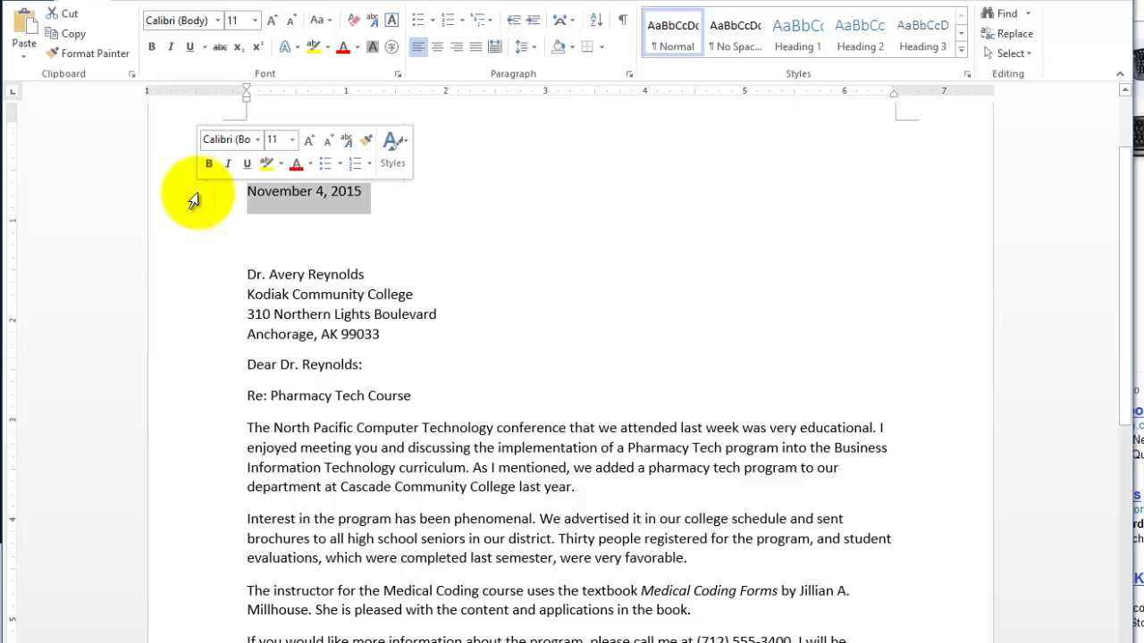
scroll(194, 331, "down", 8)
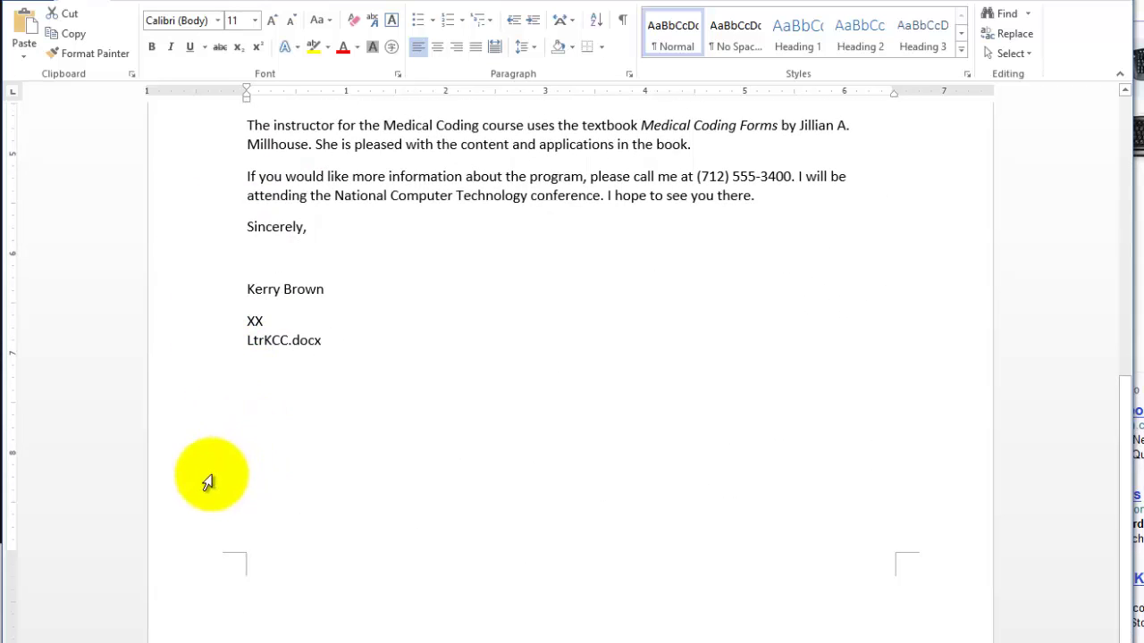
scroll(178, 375, "up", 6)
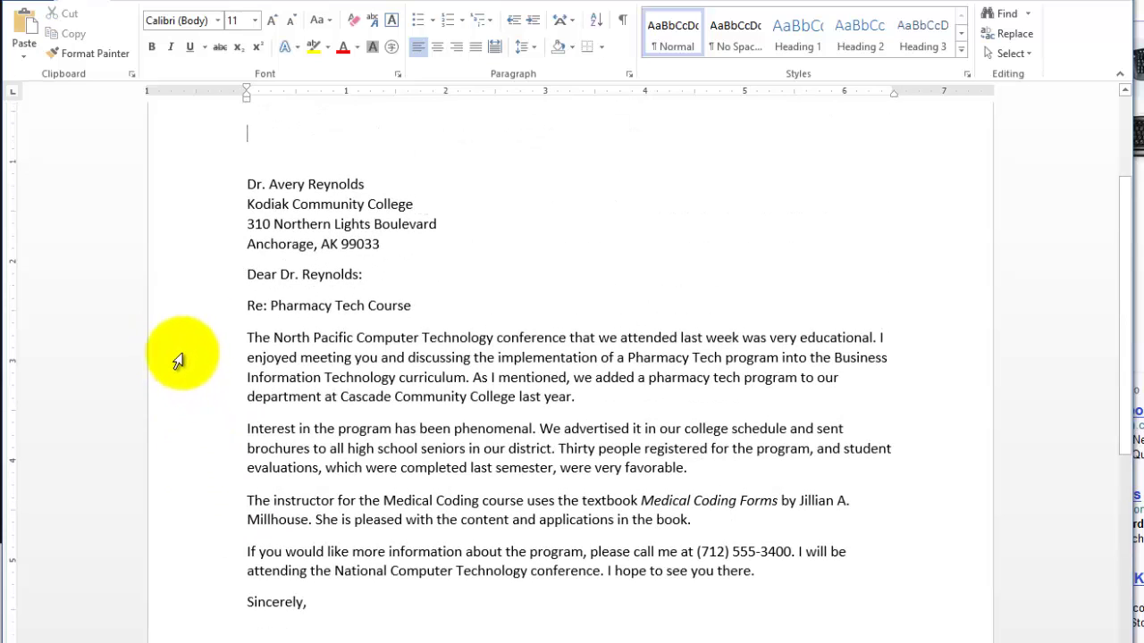
scroll(209, 179, "up", 3)
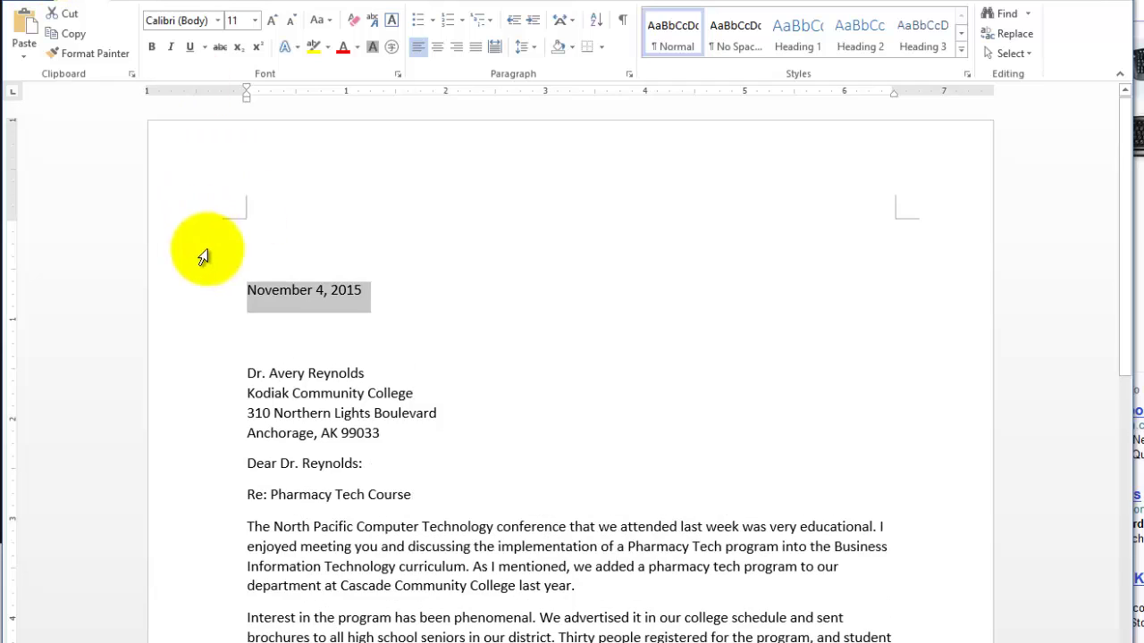
left_click(199, 302)
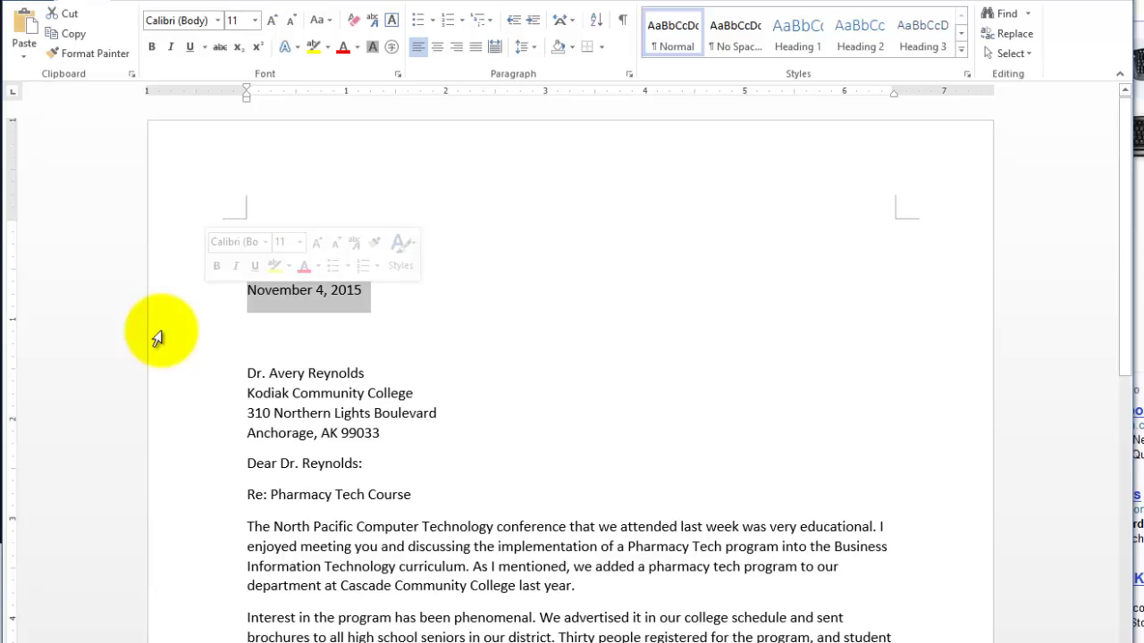
Step: Select the second line of the first body paragraph, select the entire document, and clear the selection
scroll(222, 519, "down", 2)
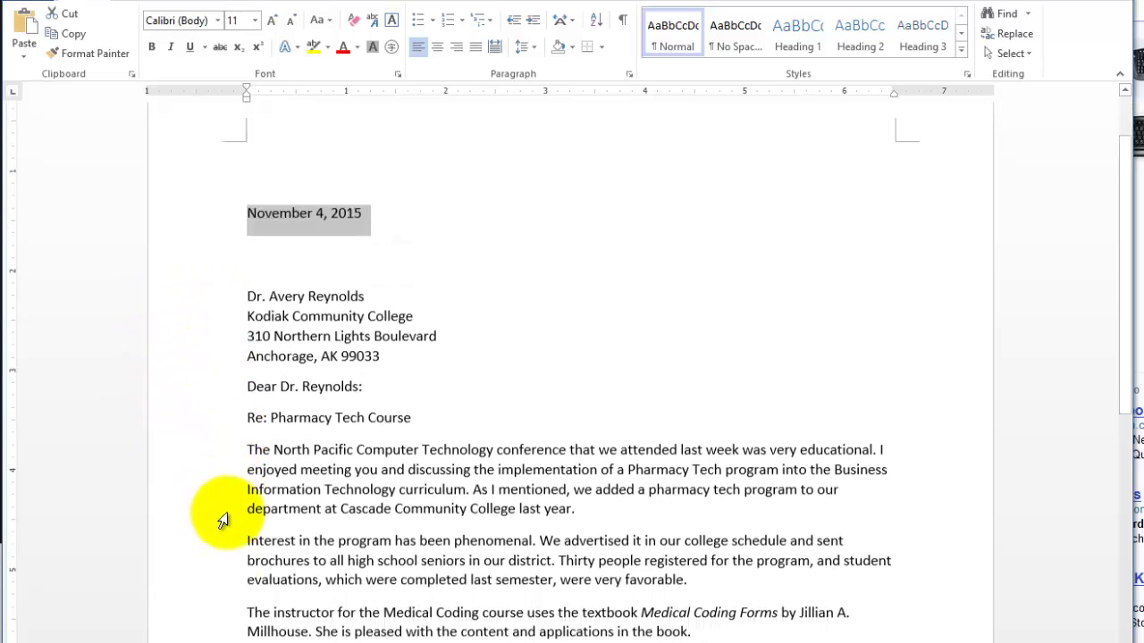
scroll(223, 519, "down", 2)
left_click(205, 408)
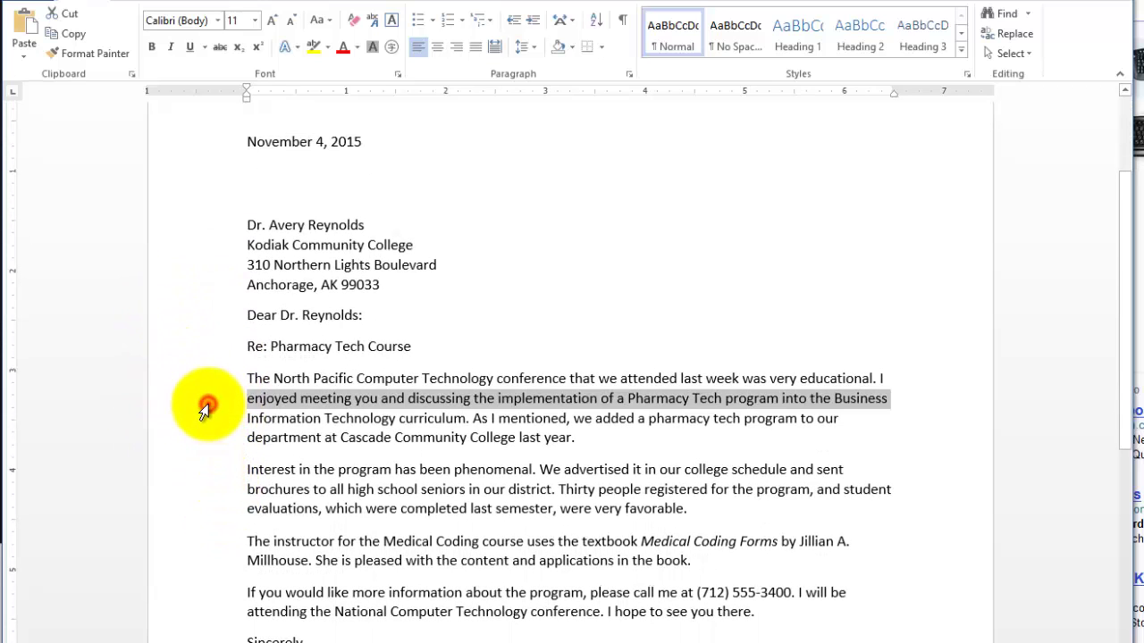
triple_click(204, 408)
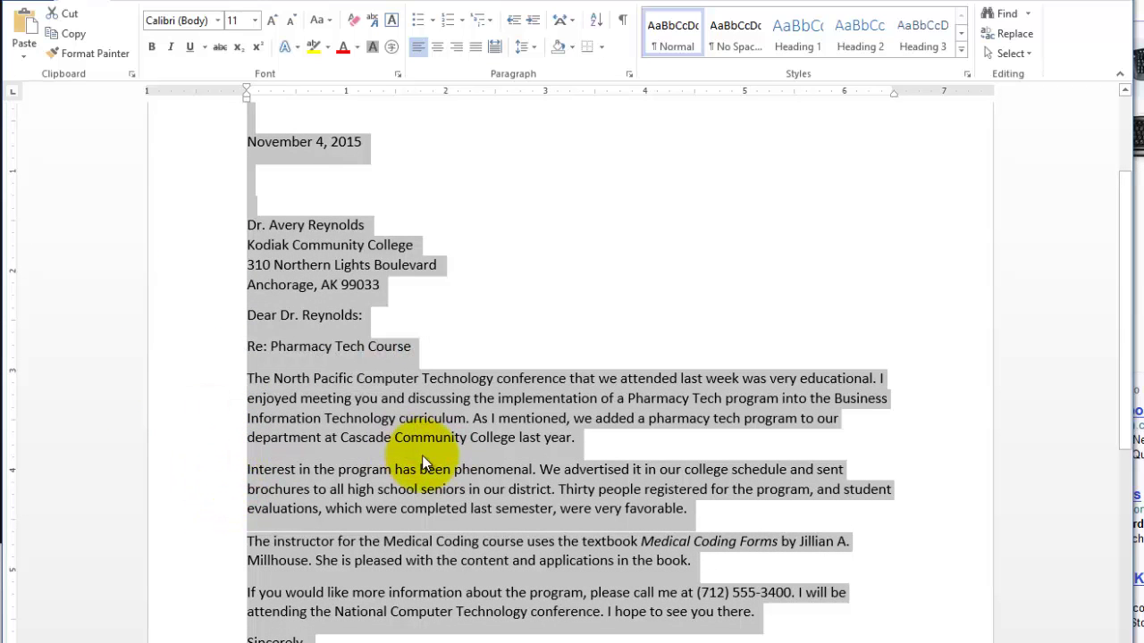
left_click(396, 418)
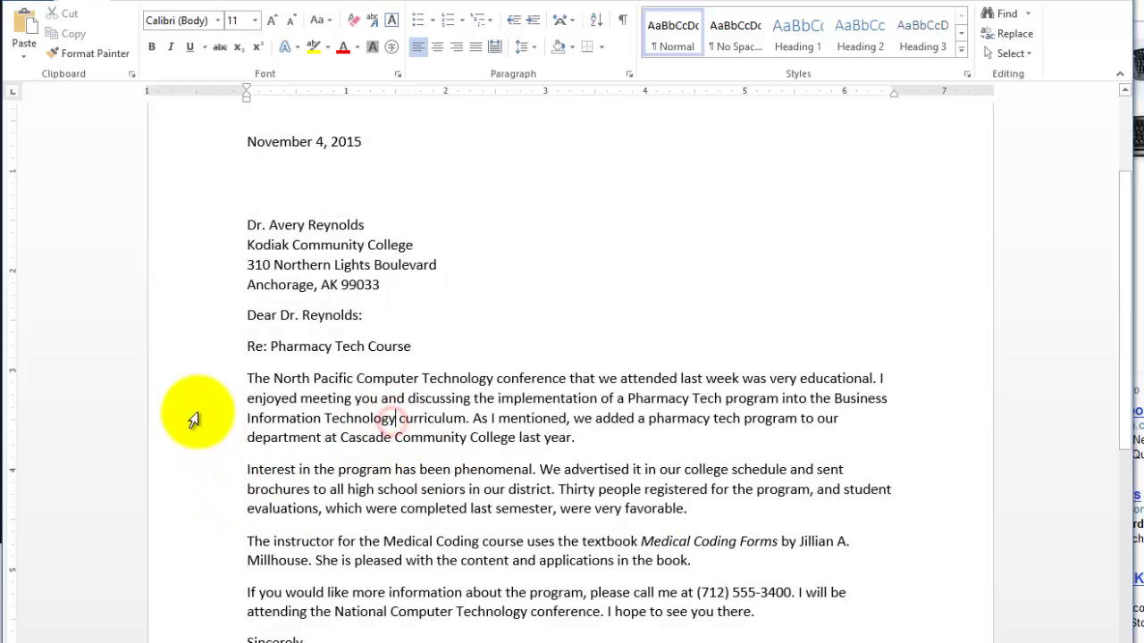
Step: Extend the selection from the first body paragraph's second line to the whole paragraph and the entire document, and clear it
left_click(173, 401)
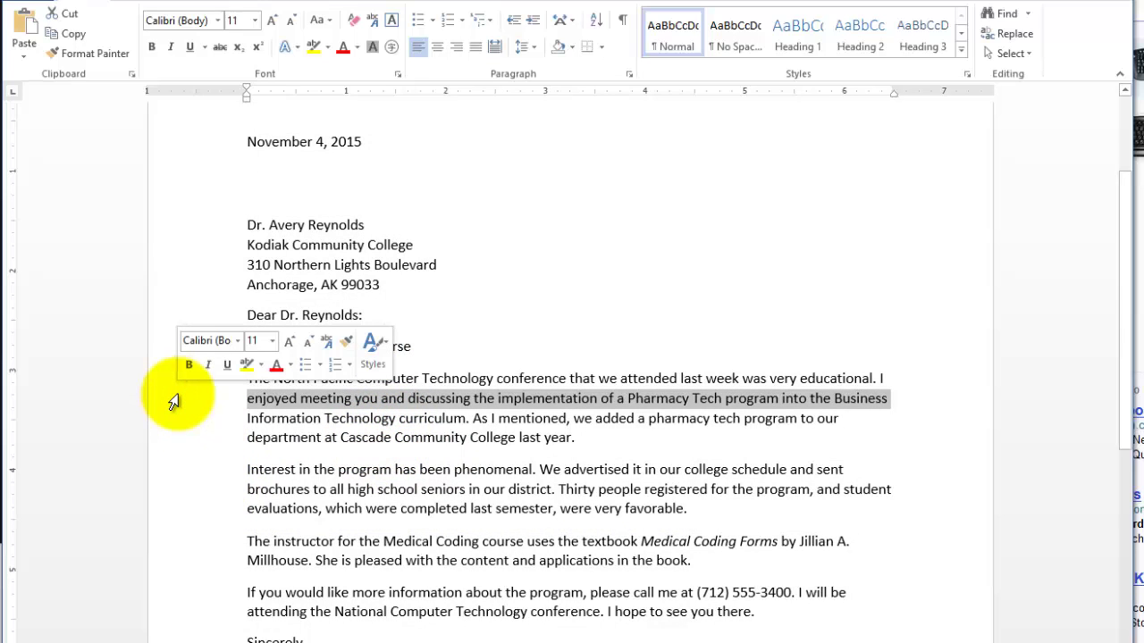
double_click(177, 403)
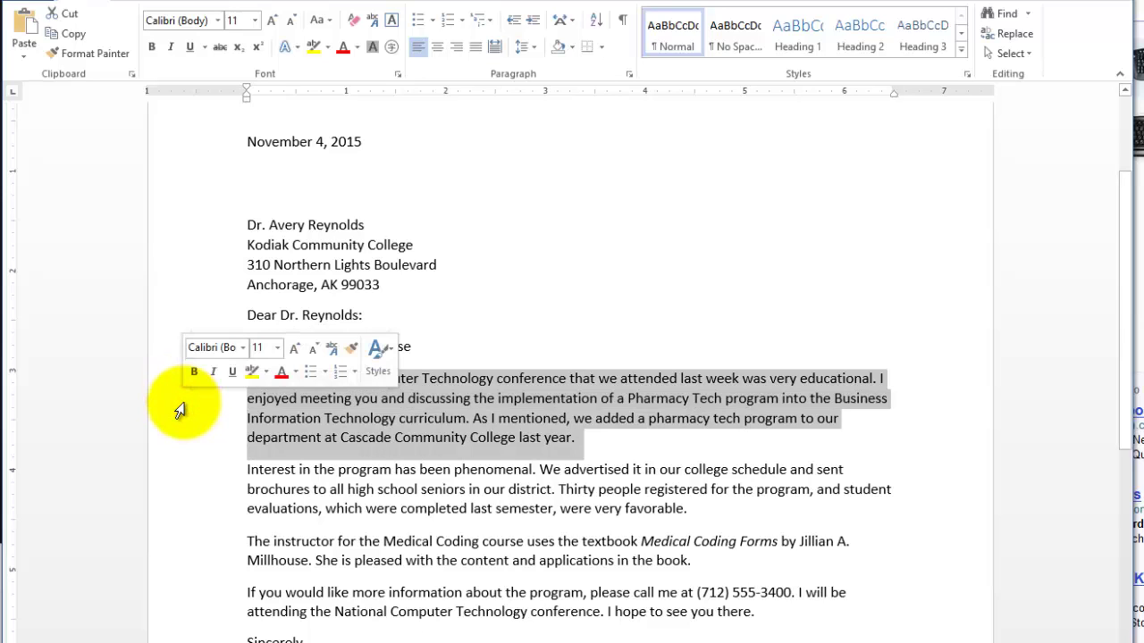
triple_click(179, 405)
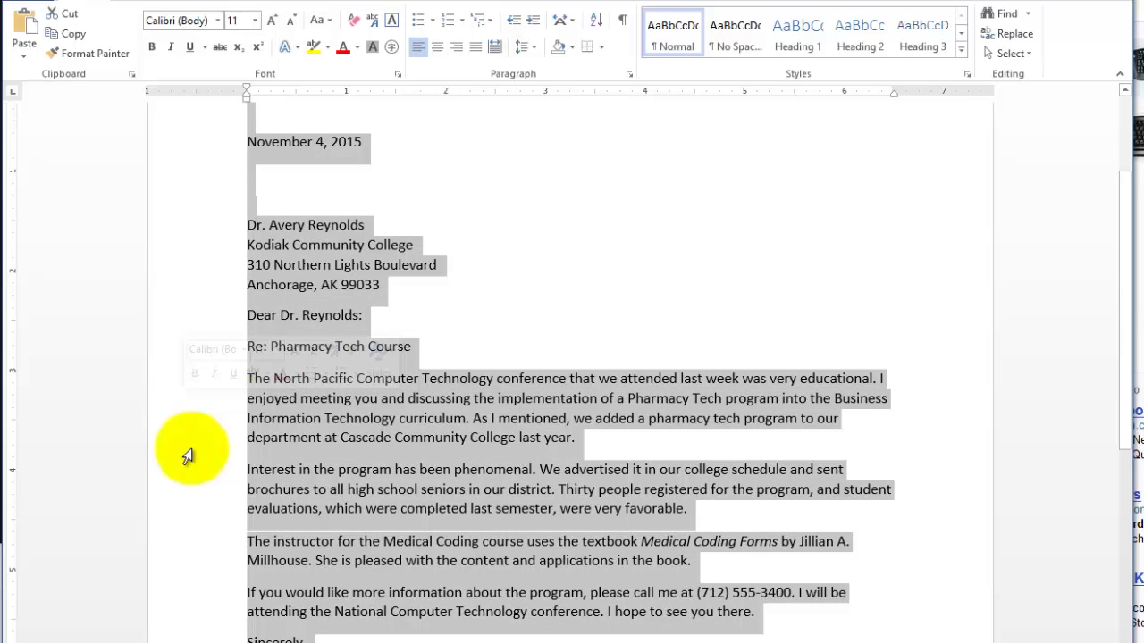
left_click(505, 418)
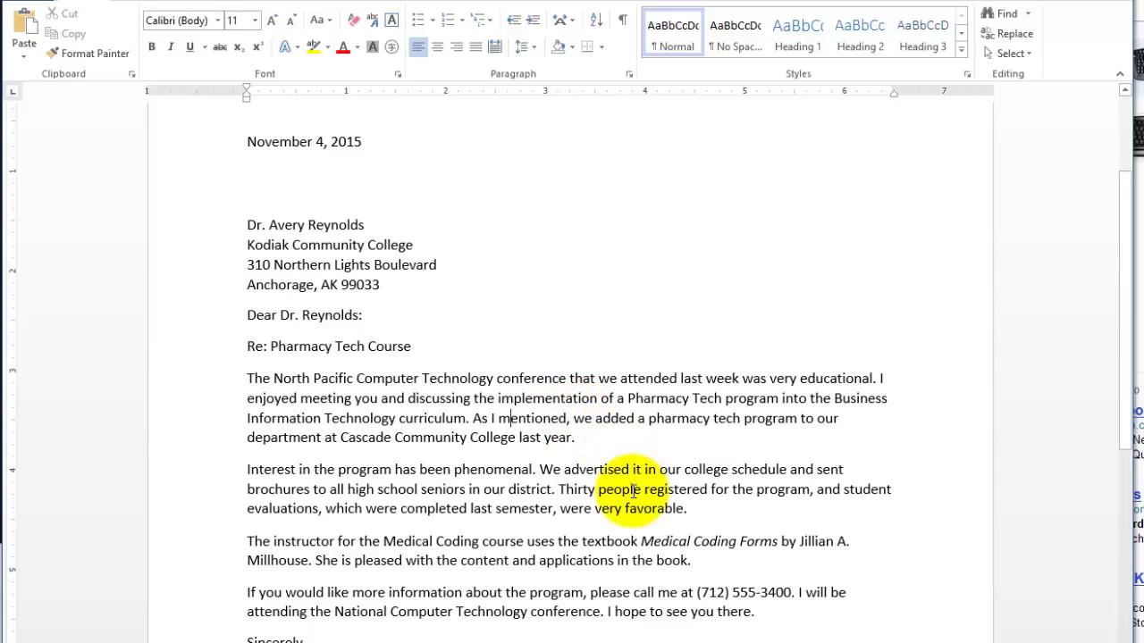
Step: Select the entire "Re: Pharmacy Tech Course" line, and clear the selection
left_click_drag(247, 345, 439, 357)
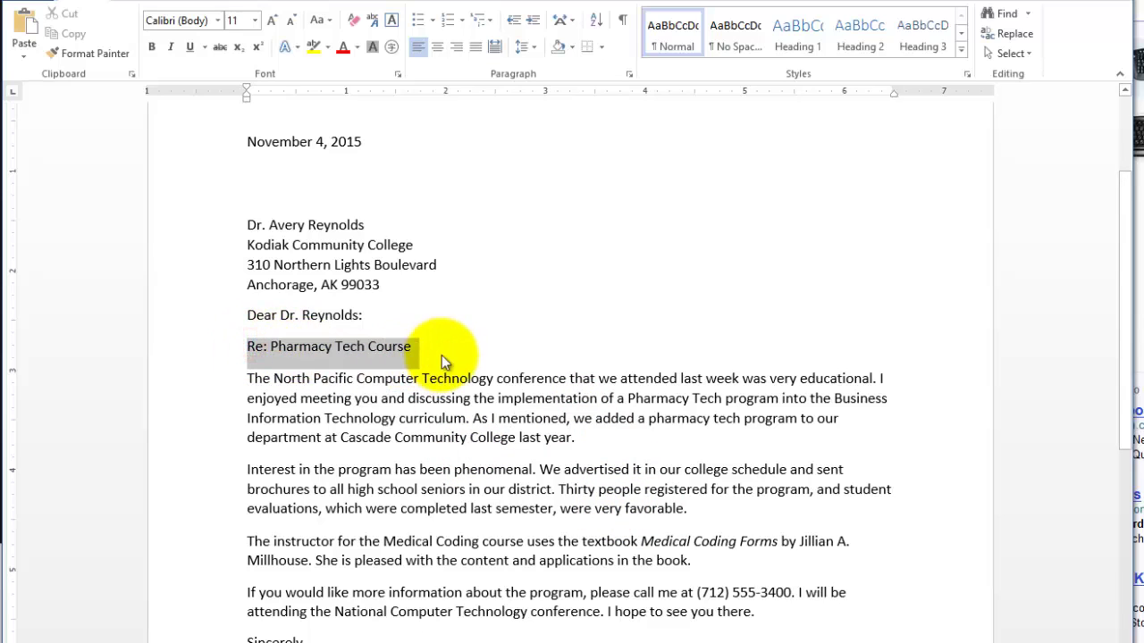
left_click(471, 474)
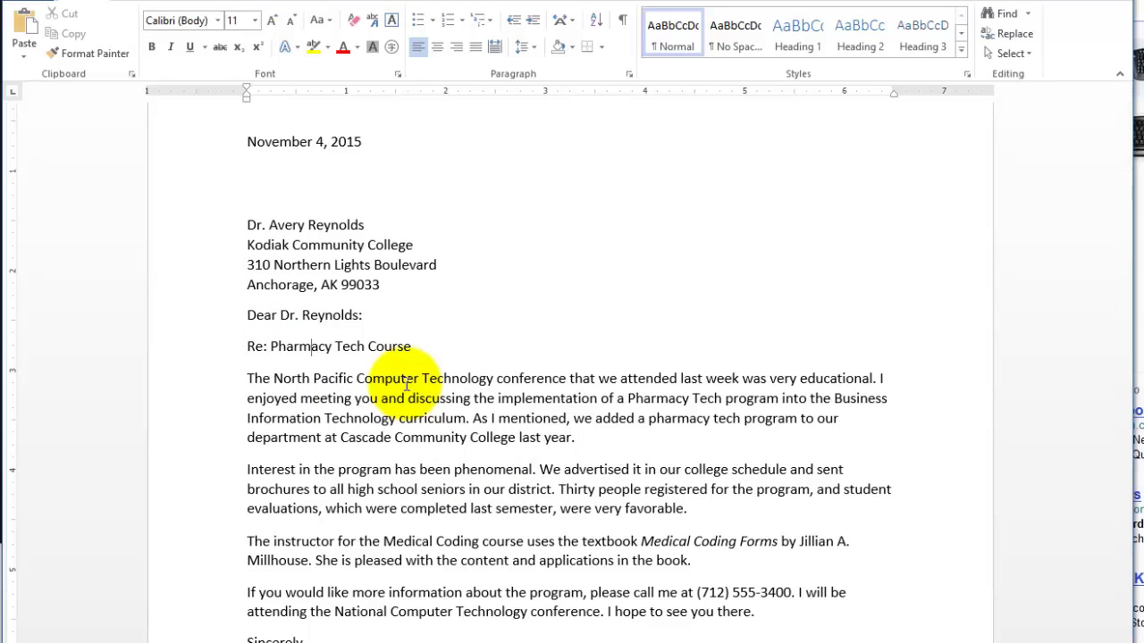
left_click(410, 349)
type(".")
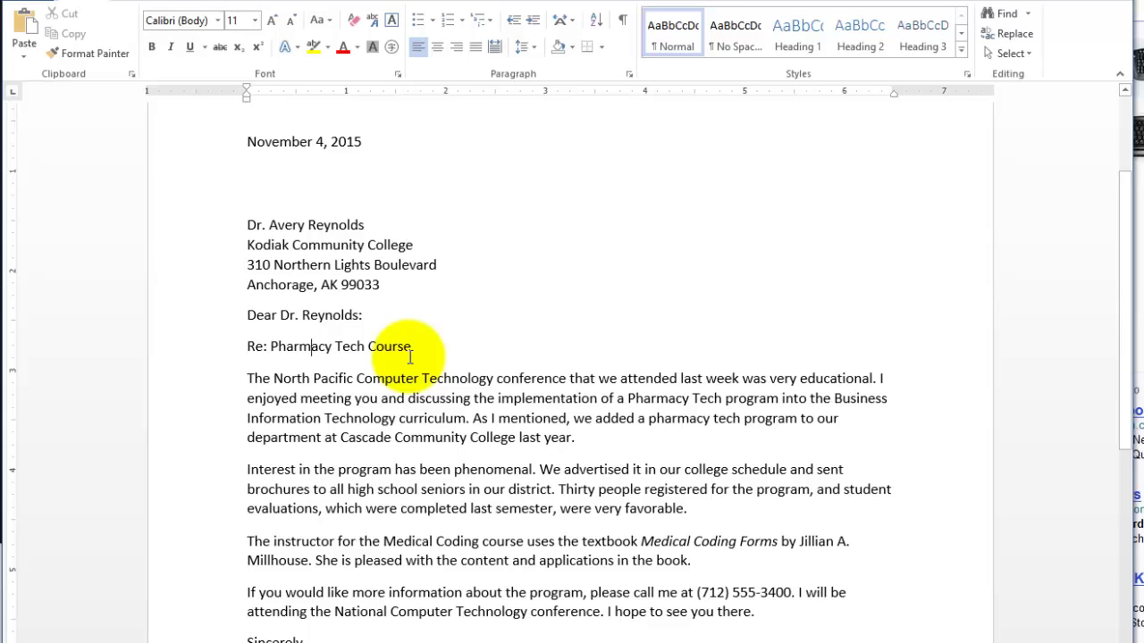
key("ctrl+z")
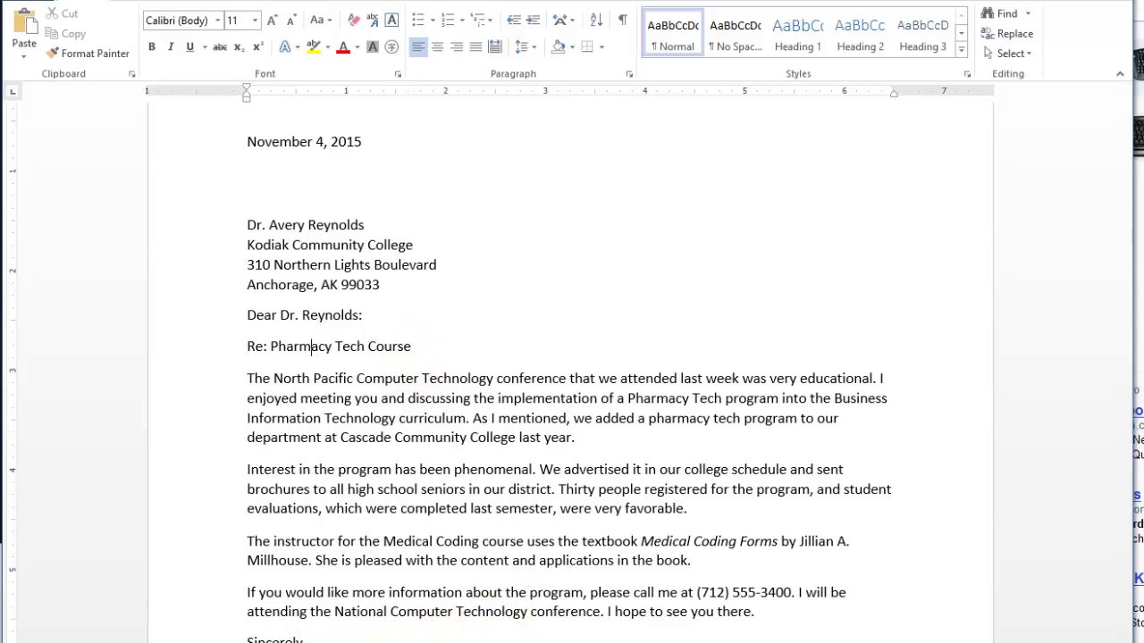
Step: Switch to the keyboard picture in the browser and examine the row of F1 to F12 function keys
key("alt+Tab")
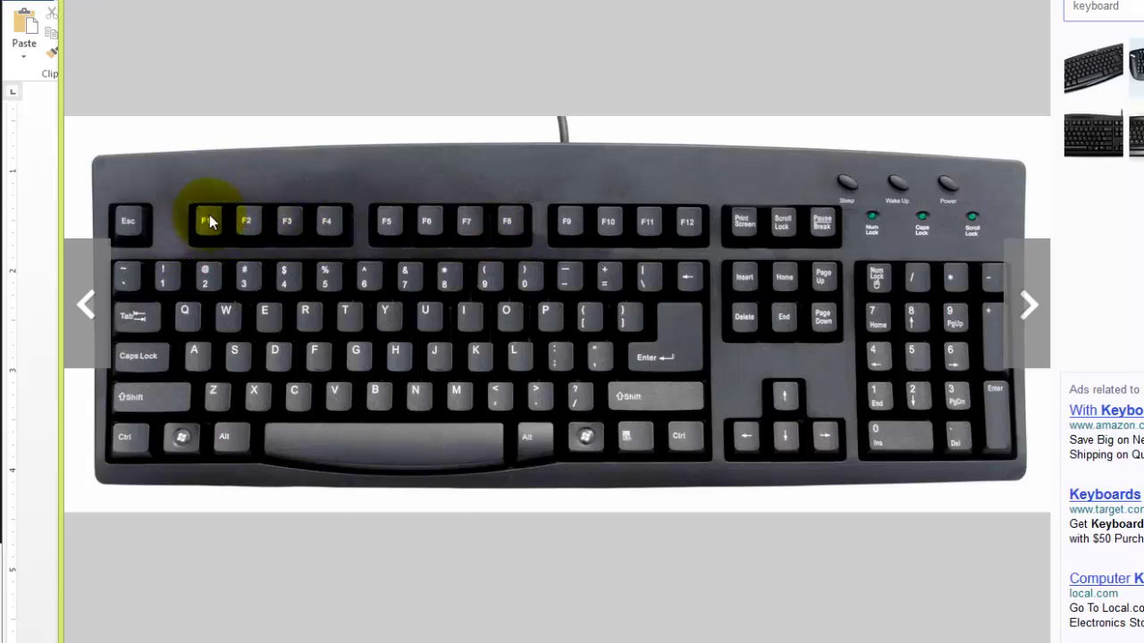
left_click(327, 220)
left_click(388, 223)
left_click(426, 224)
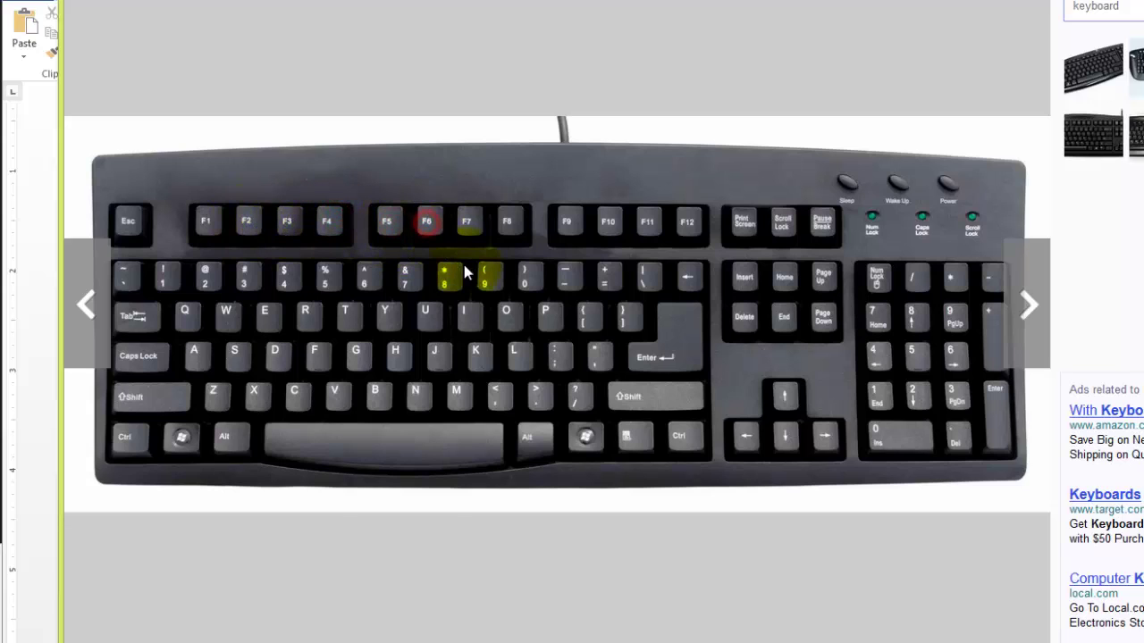
left_click(219, 220)
left_click(297, 238)
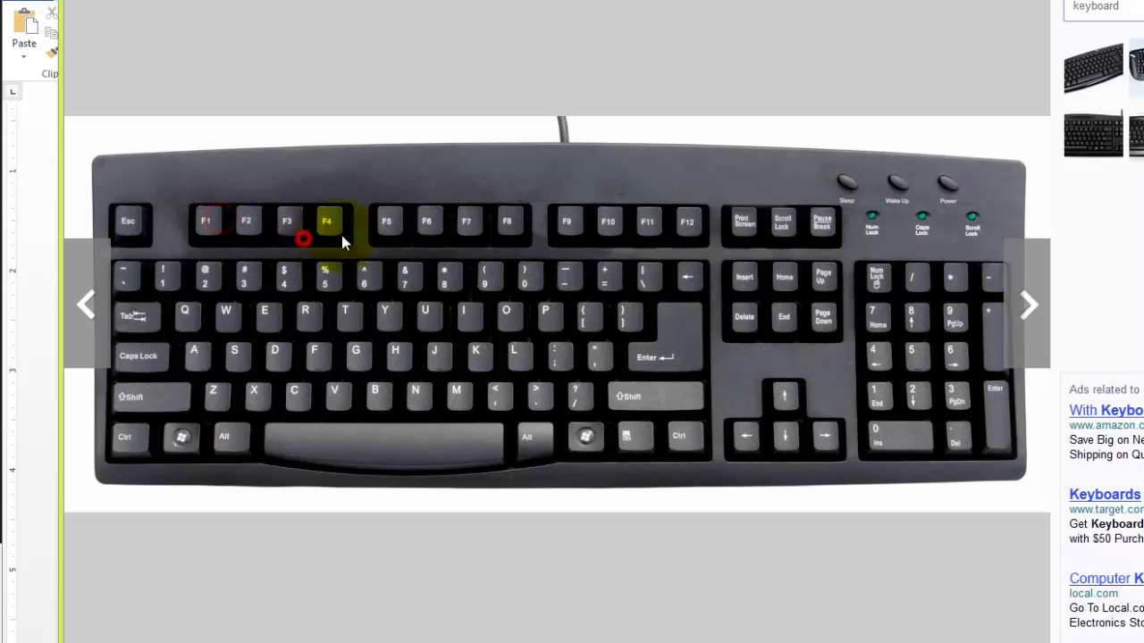
left_click(416, 231)
left_click(545, 238)
left_click(703, 226)
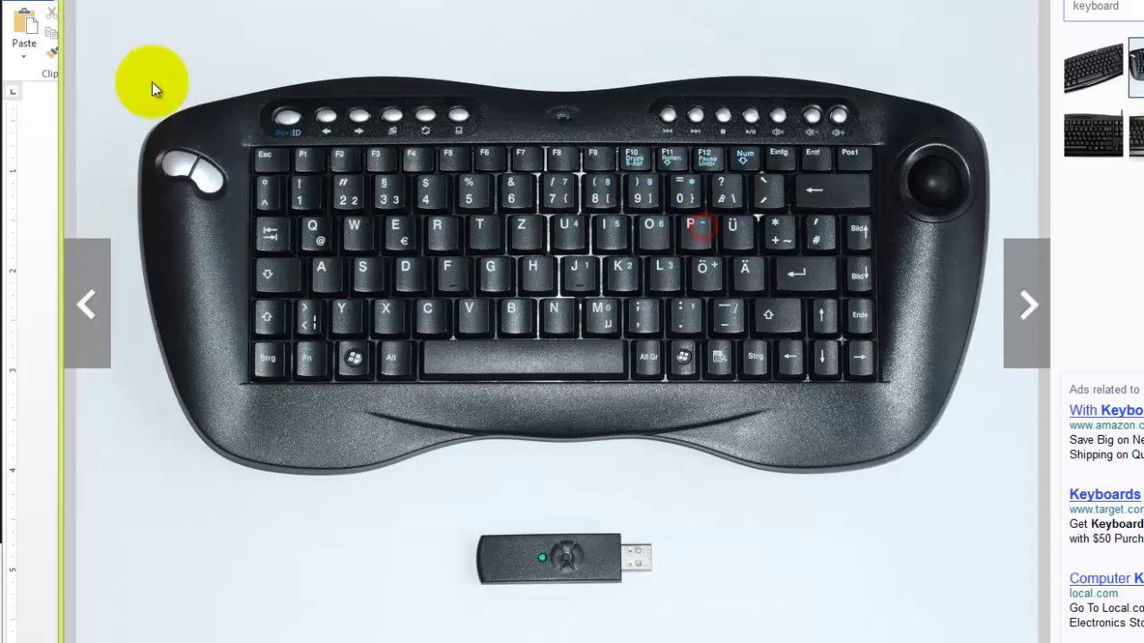
Step: Browse the neighbouring keyboard pictures for other layouts, and return to the wired full-size keyboard to examine its function keys
left_click(88, 304)
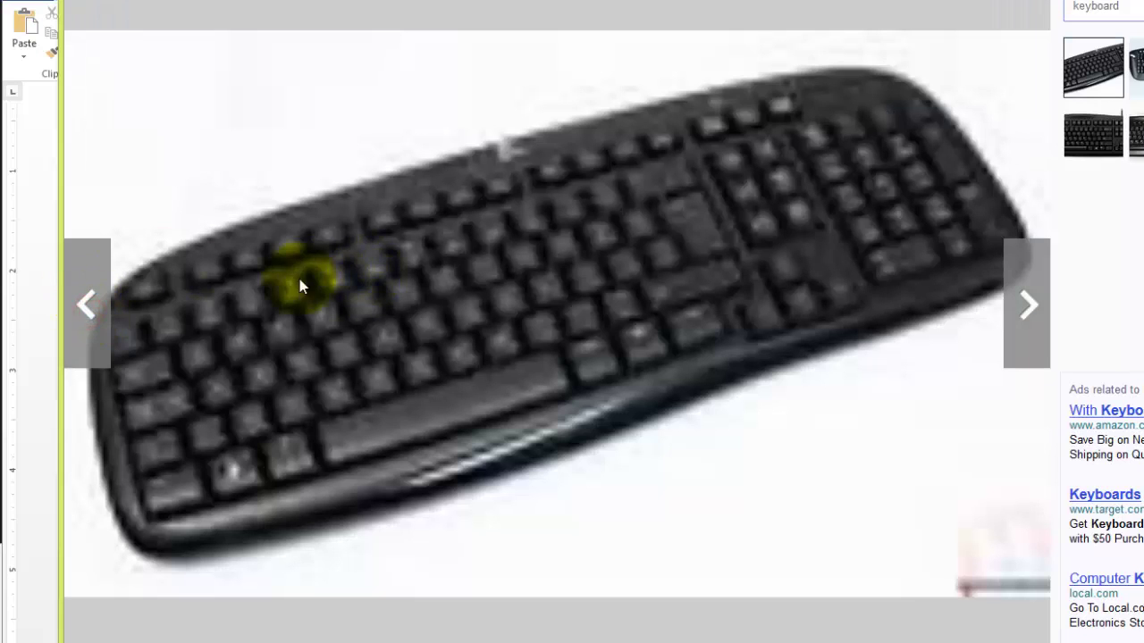
left_click(84, 307)
left_click(82, 308)
left_click(81, 308)
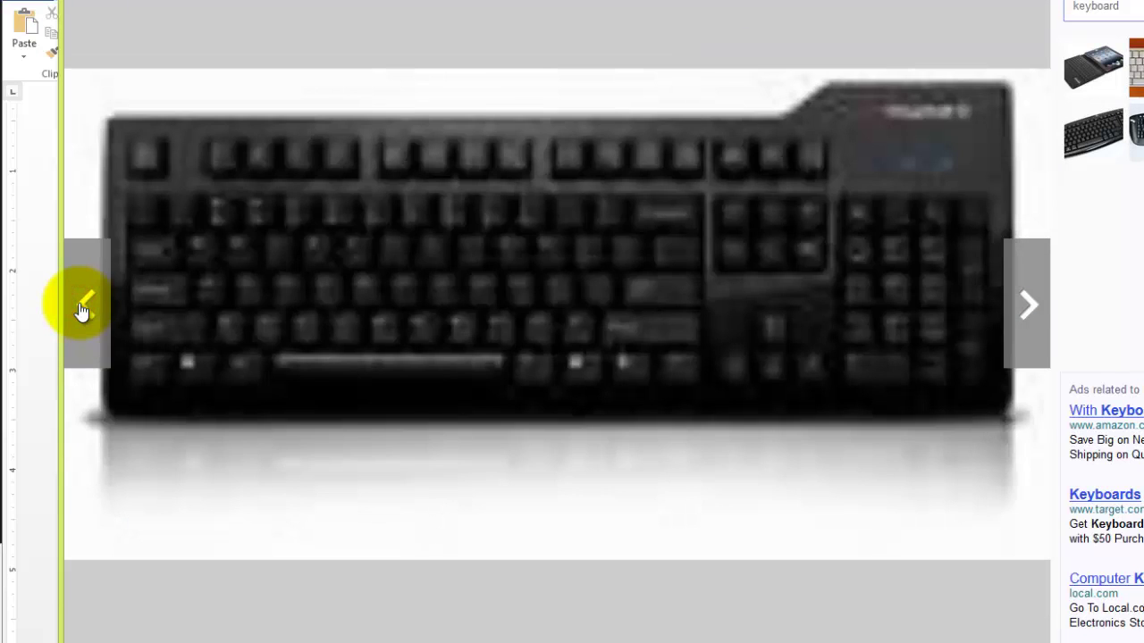
left_click(81, 308)
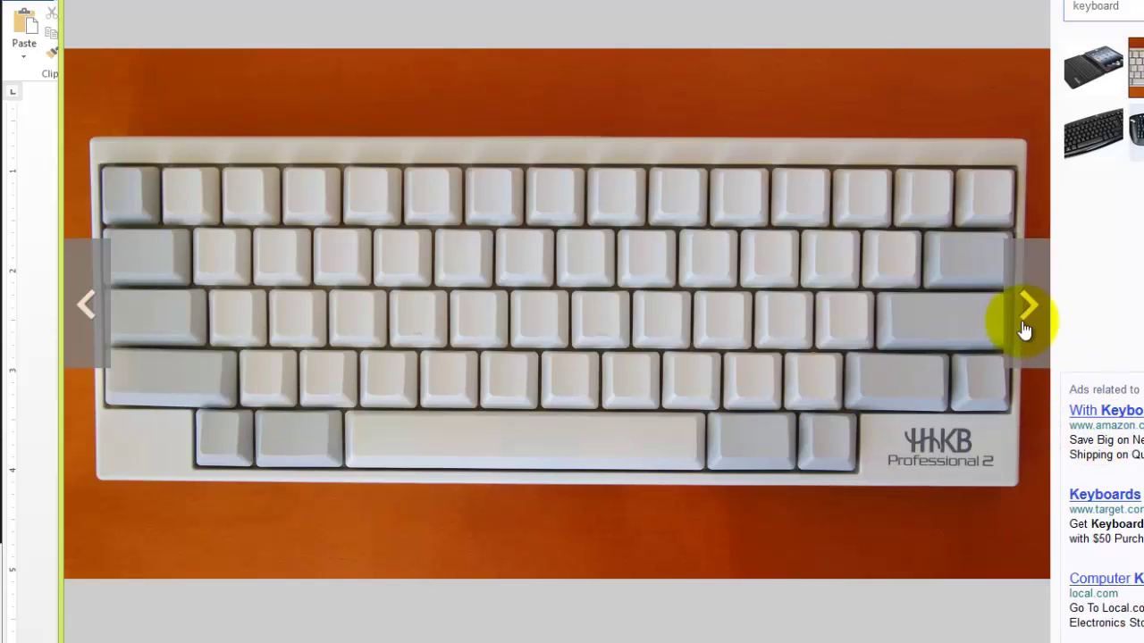
left_click(1026, 312)
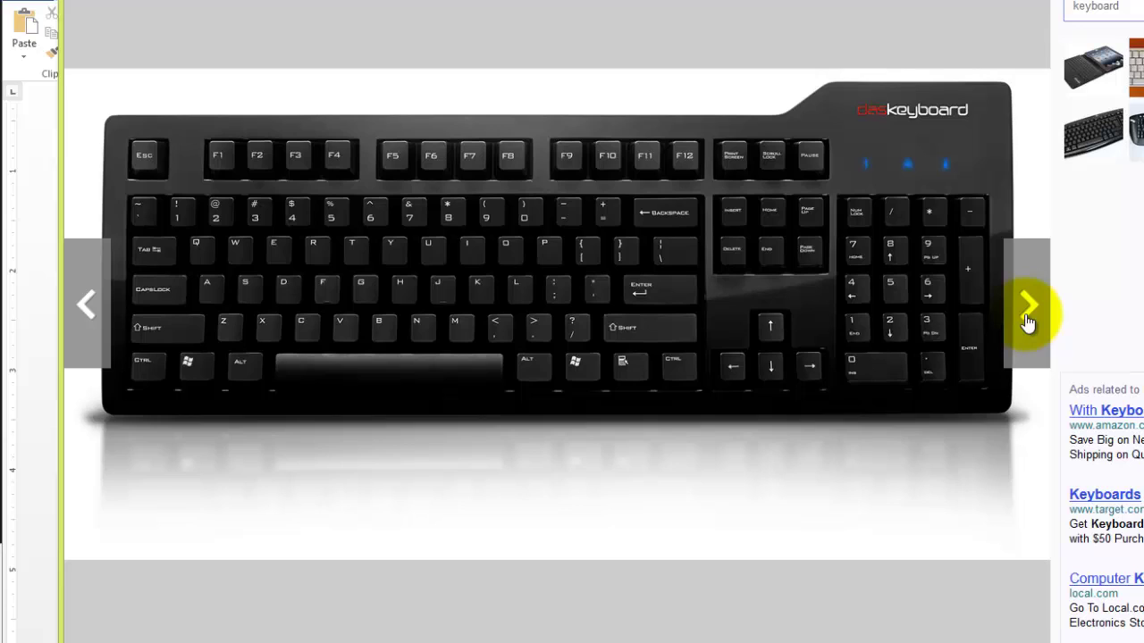
left_click(1028, 319)
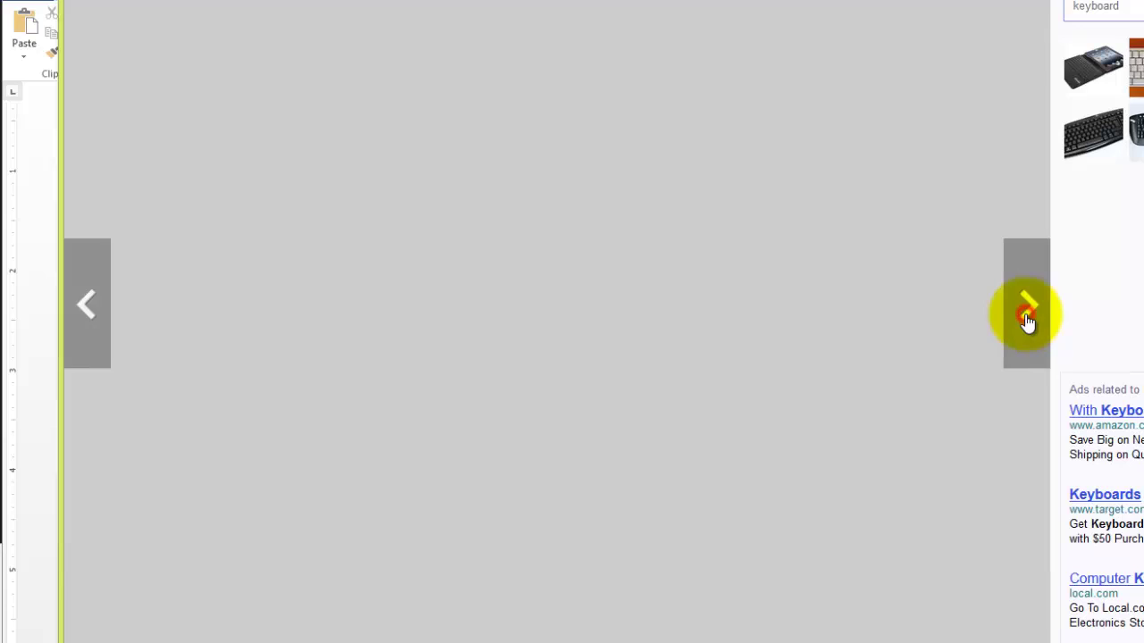
left_click(103, 306)
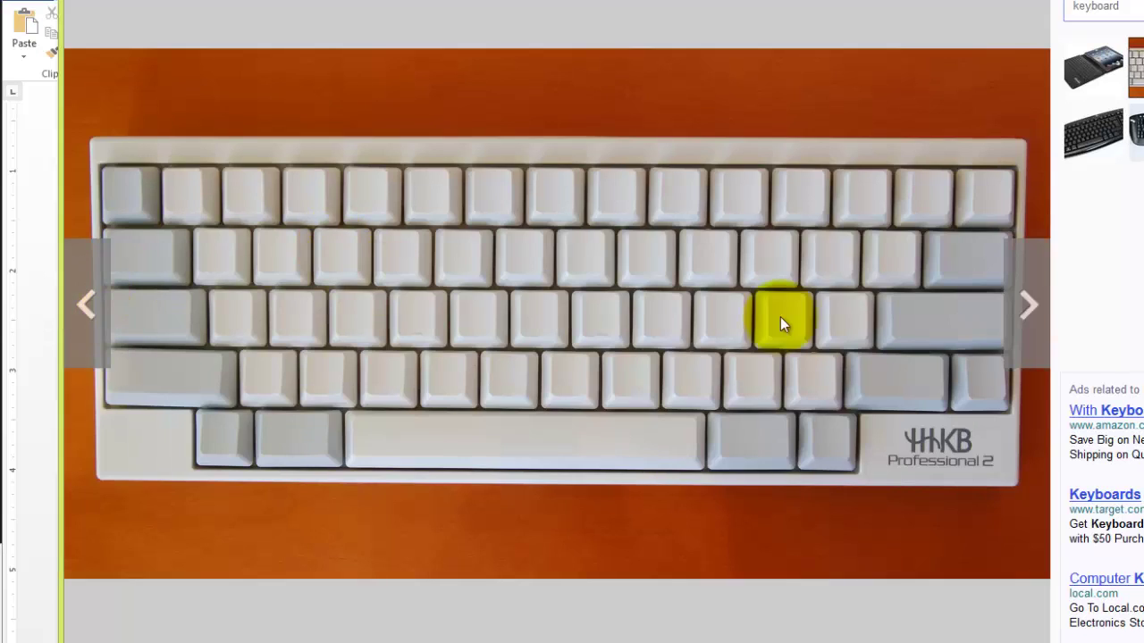
left_click(1032, 309)
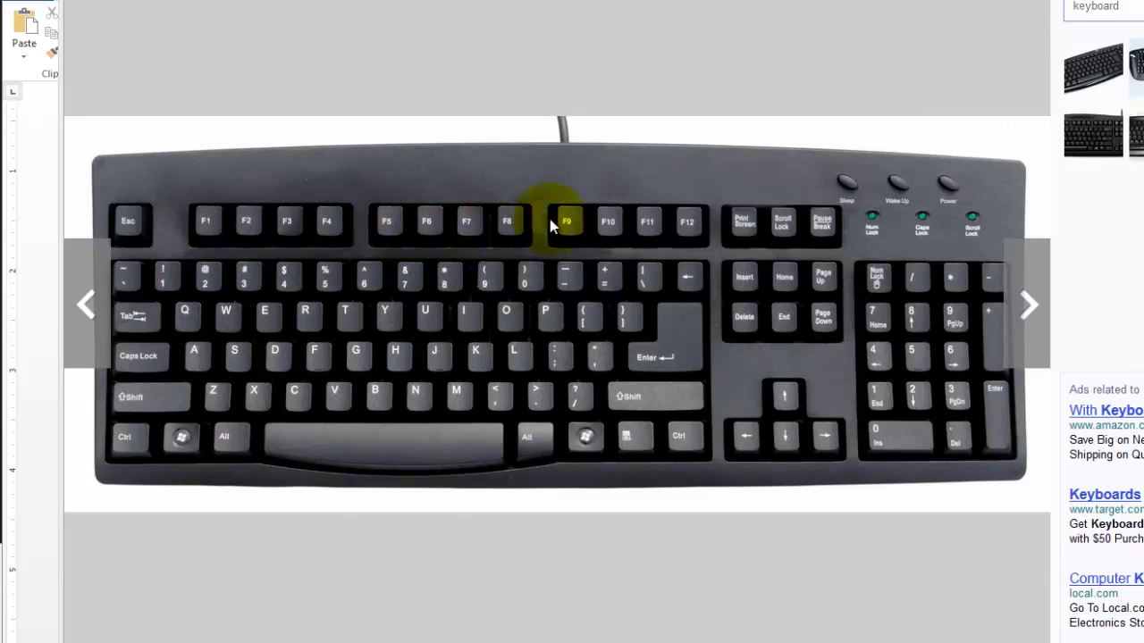
left_click(204, 220)
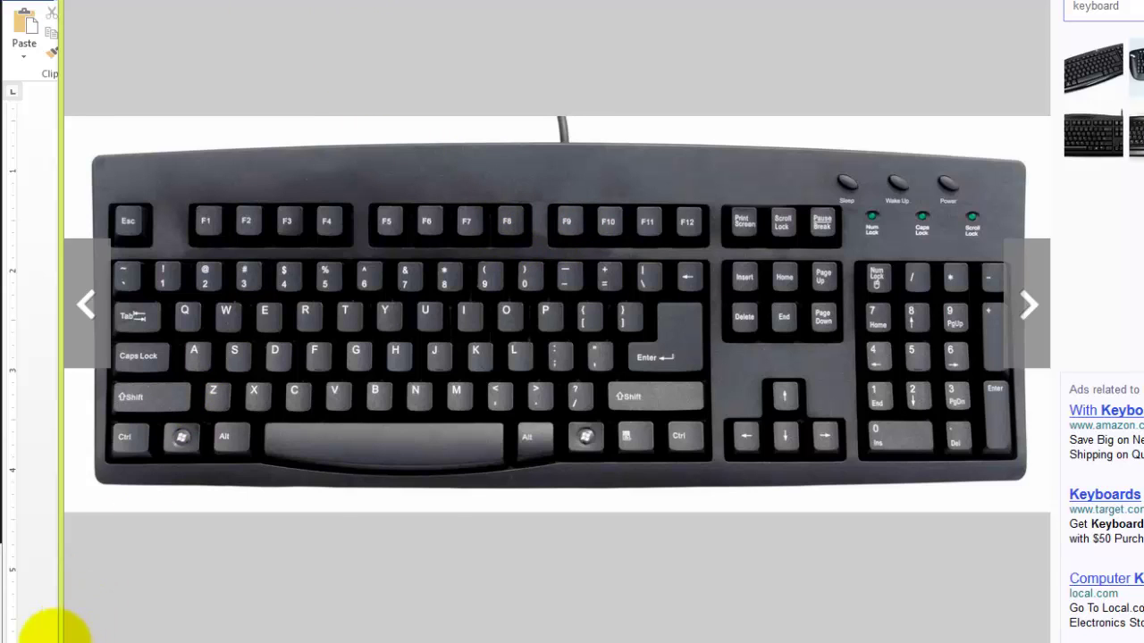
Step: Switch back to the Word letter and select "Re", extending the selection to its whole line and the entire document
left_click(39, 608)
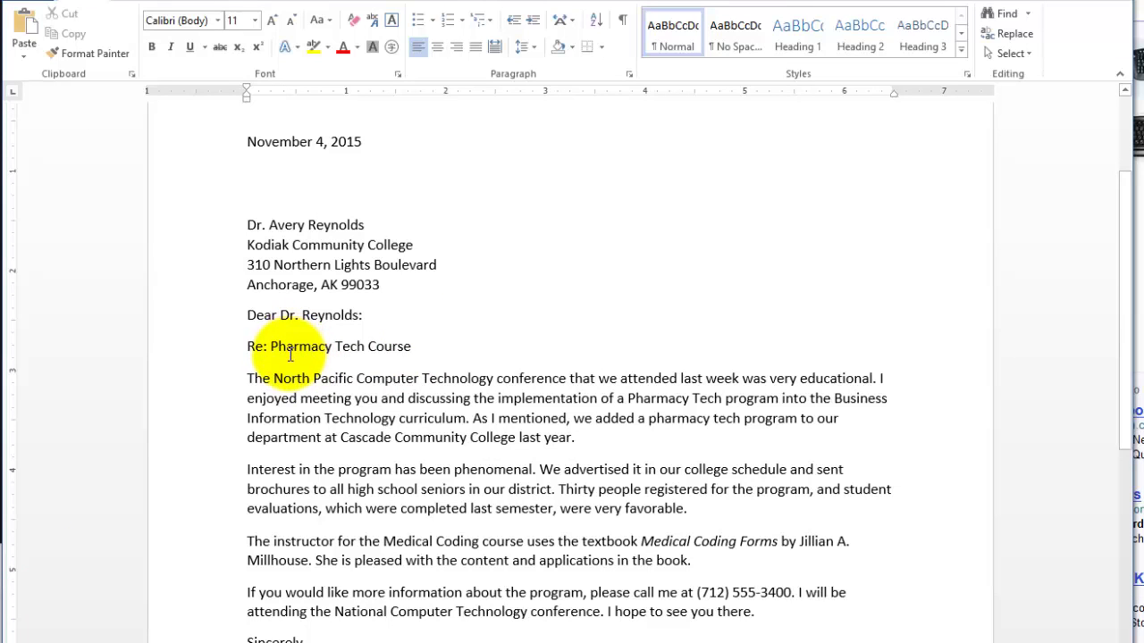
left_click(247, 346)
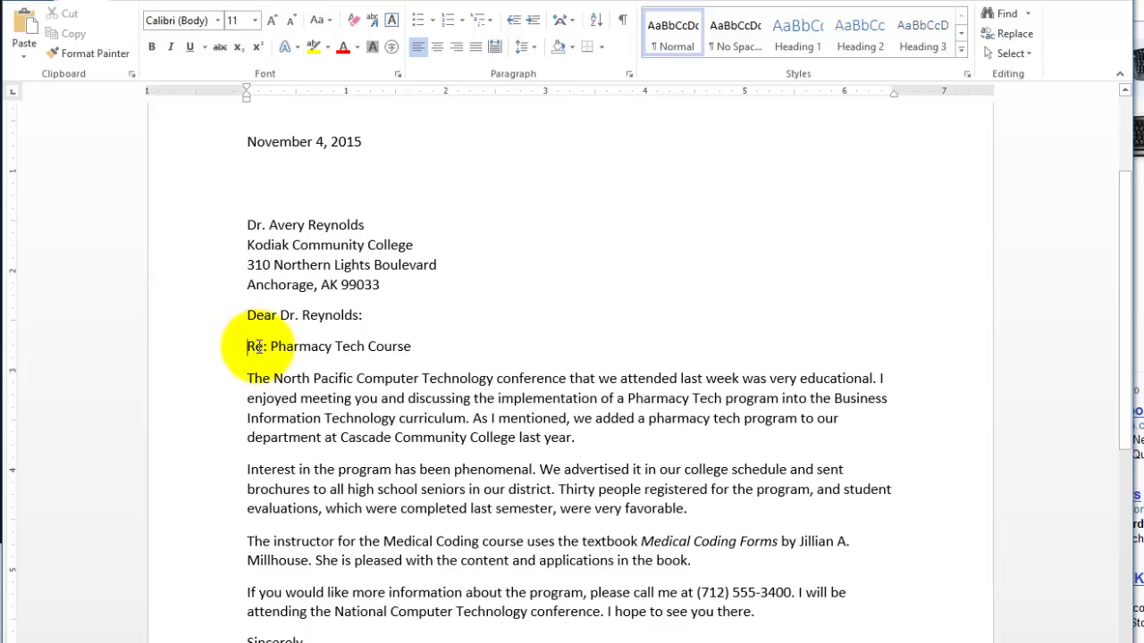
left_click(257, 350)
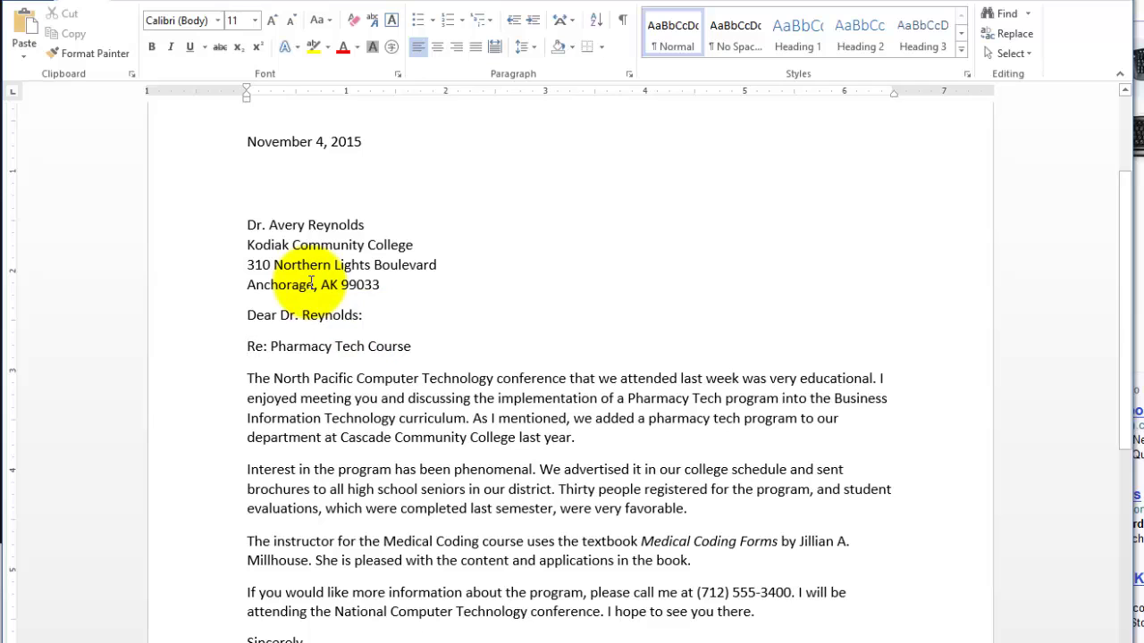
key("ctrl+shift+Right")
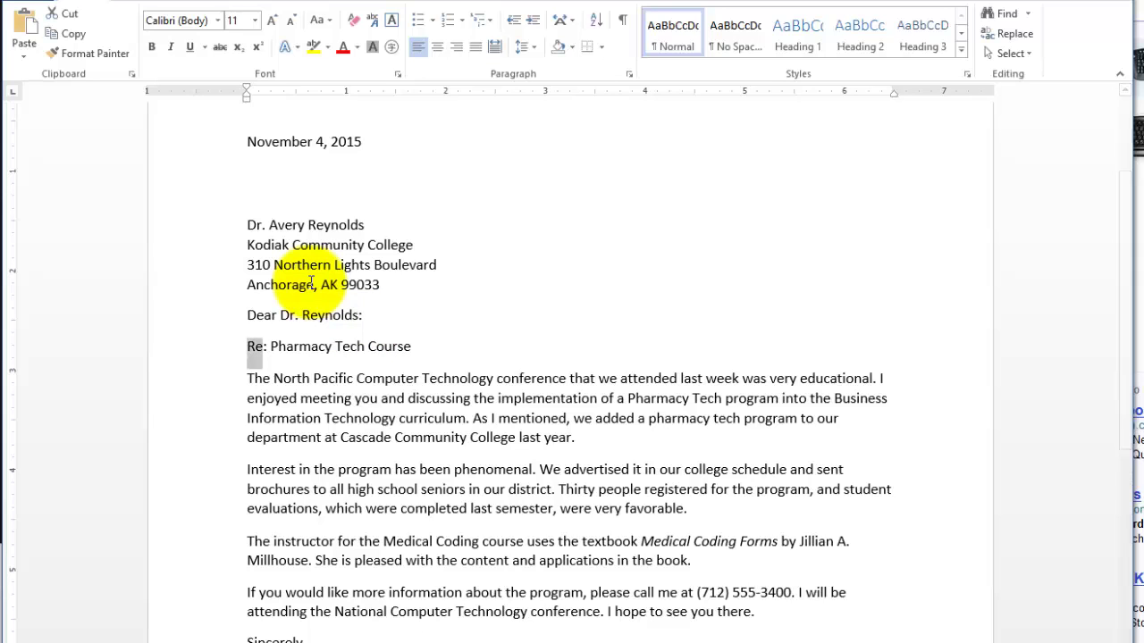
key("shift+End")
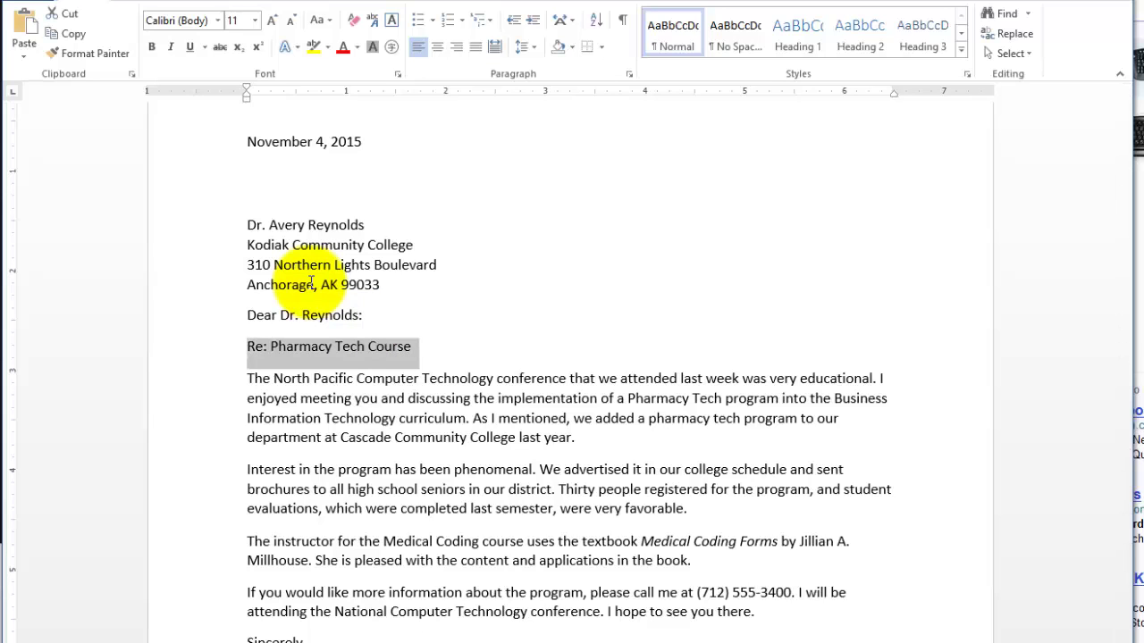
key("ctrl+a")
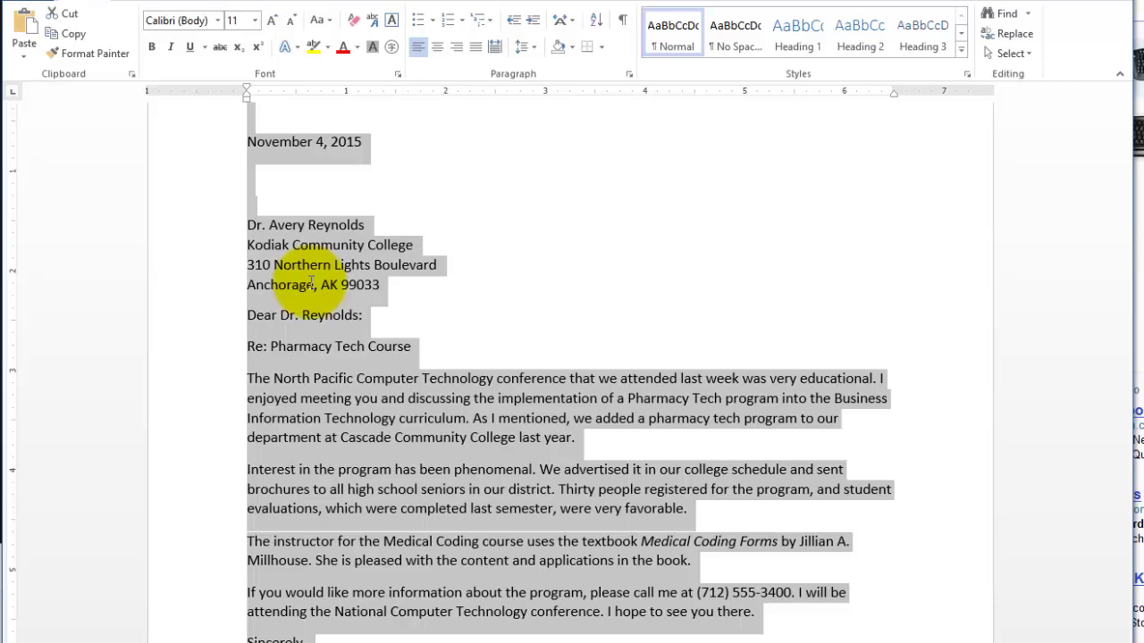
Step: Extend the selection from the document's start to several different points in the letter, and clear it
left_click(360, 183, "shift")
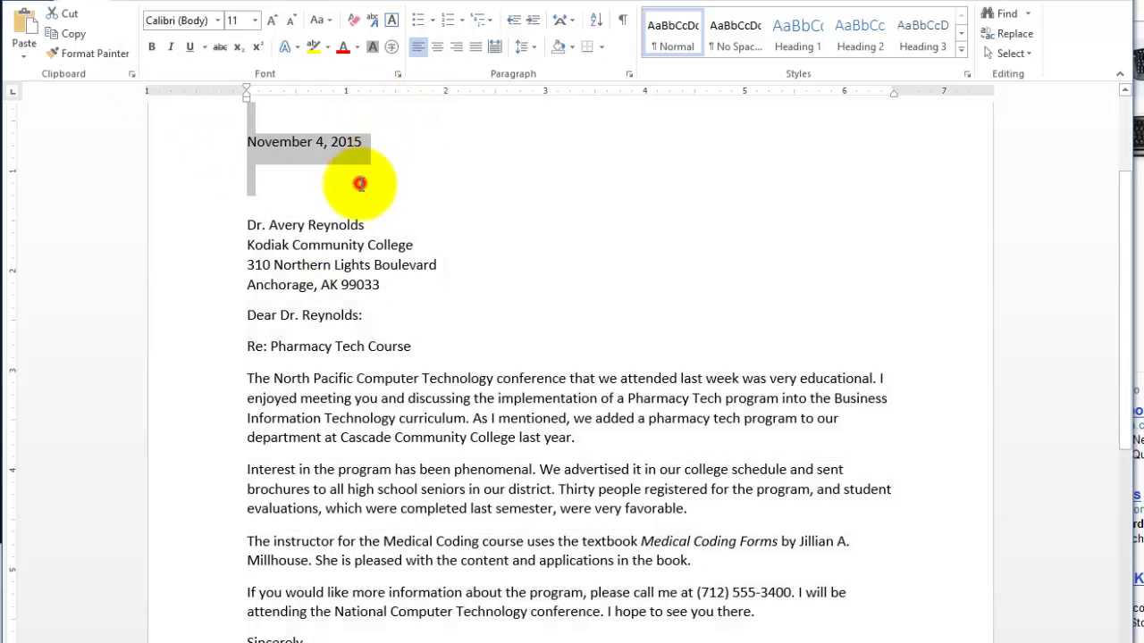
left_click(418, 355, "shift")
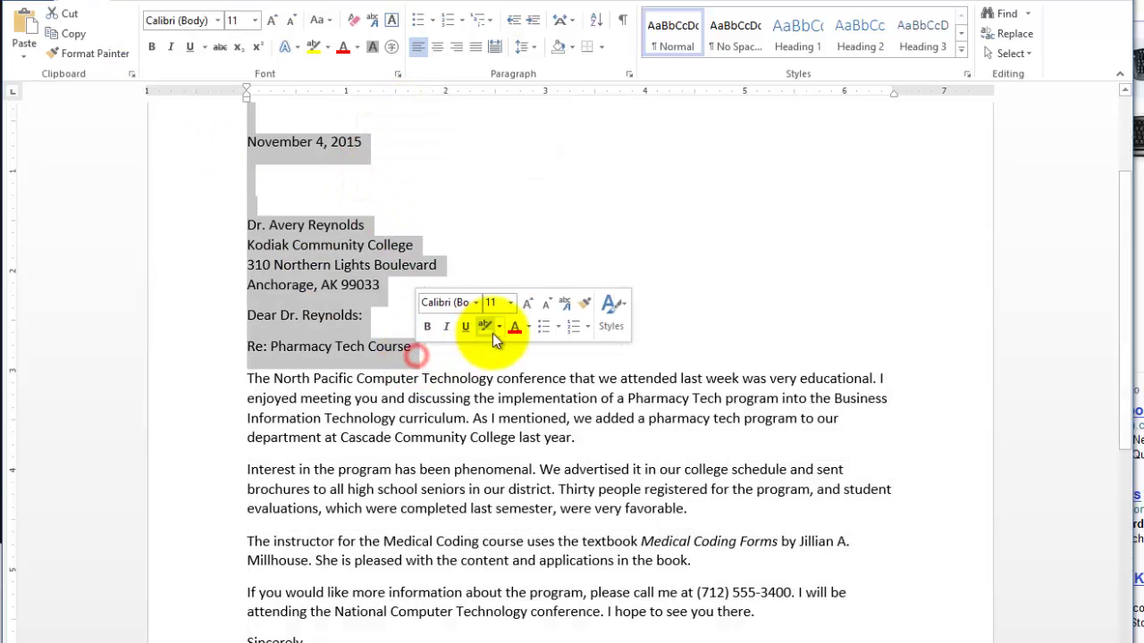
left_click(623, 453, "shift")
left_click(492, 209, "shift")
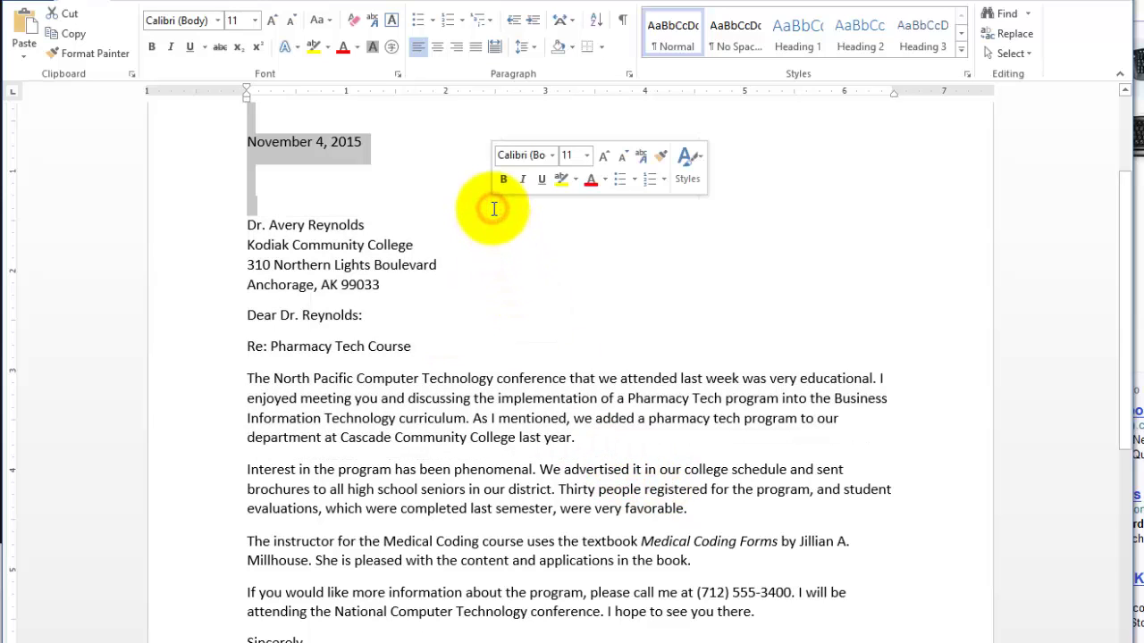
left_click(532, 378)
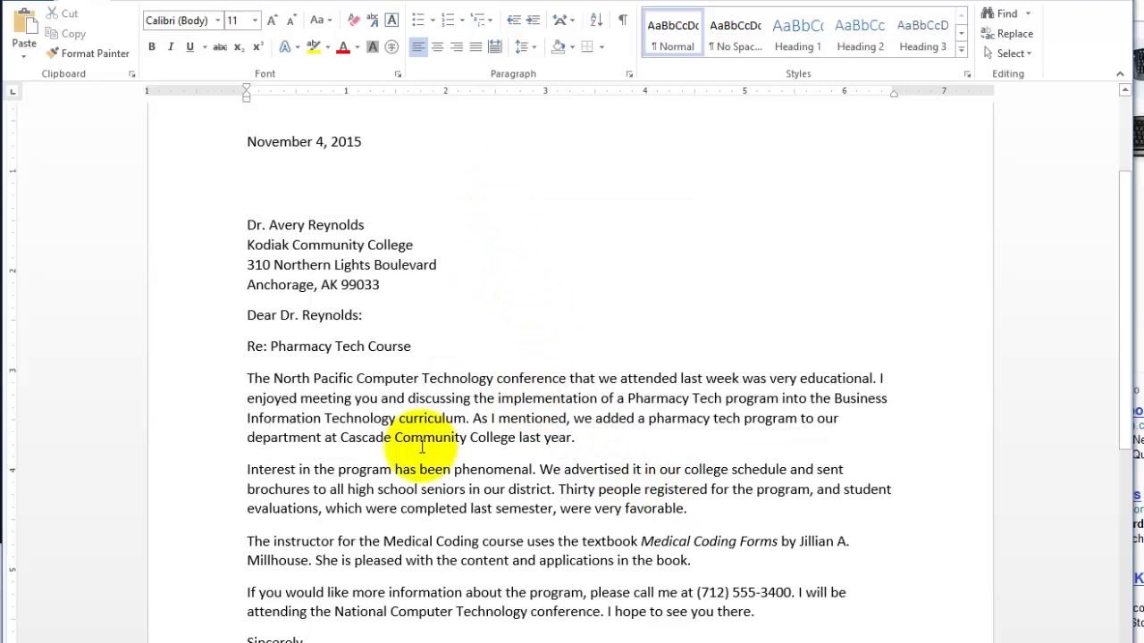
Step: Place the insertion point before "Re:", and examine the arrow keys in the browser's keyboard picture before returning to the Word letter
left_click(242, 346)
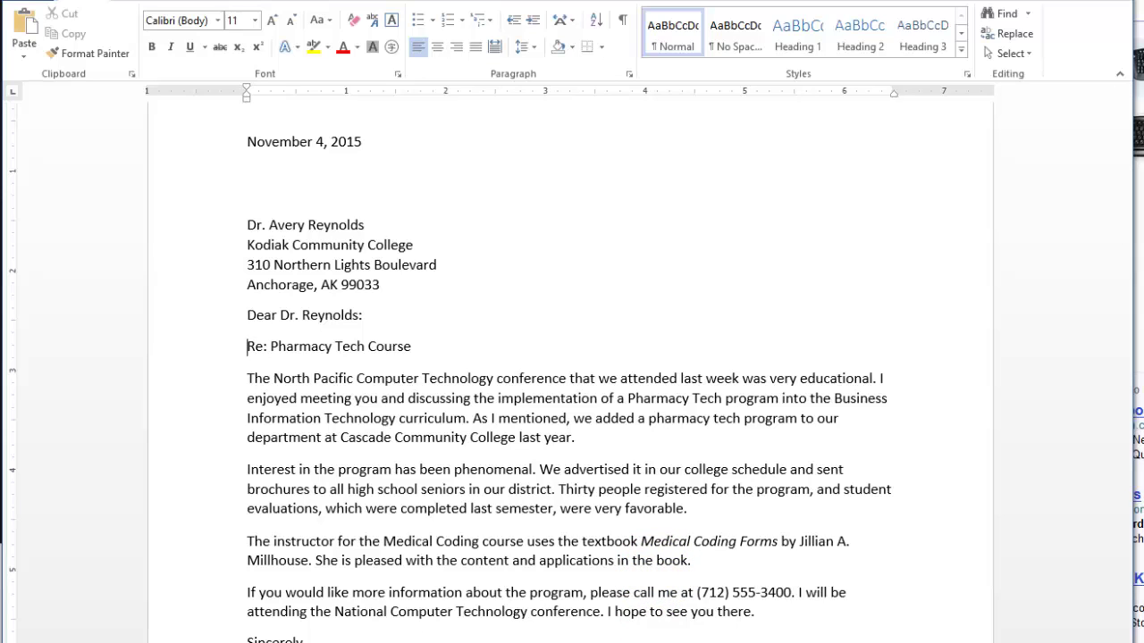
key("alt+Tab")
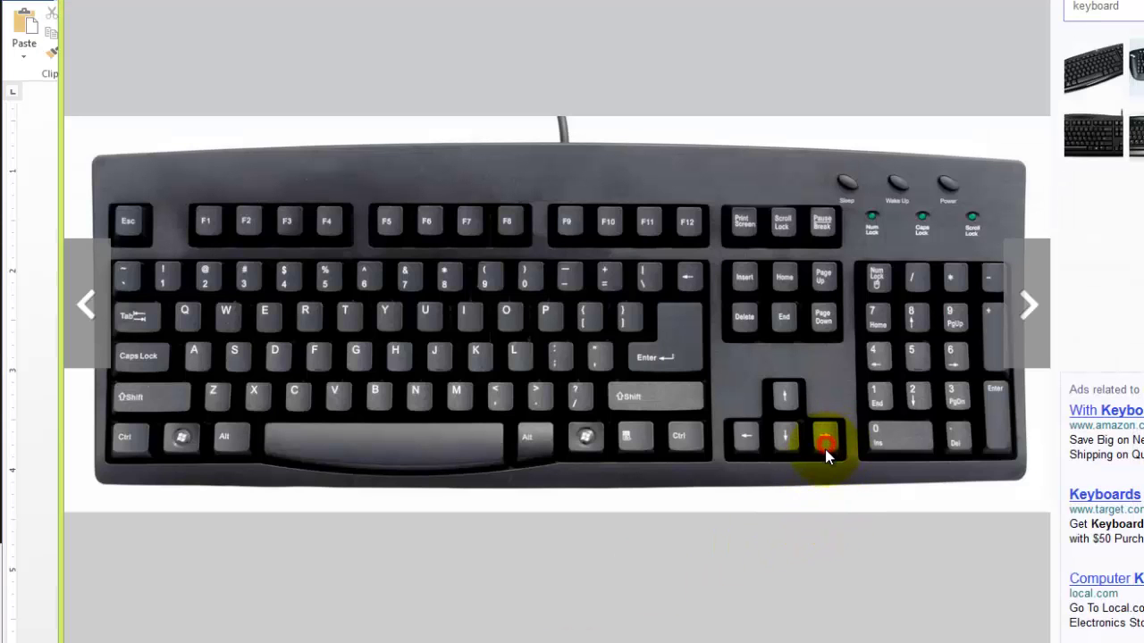
left_click(26, 493)
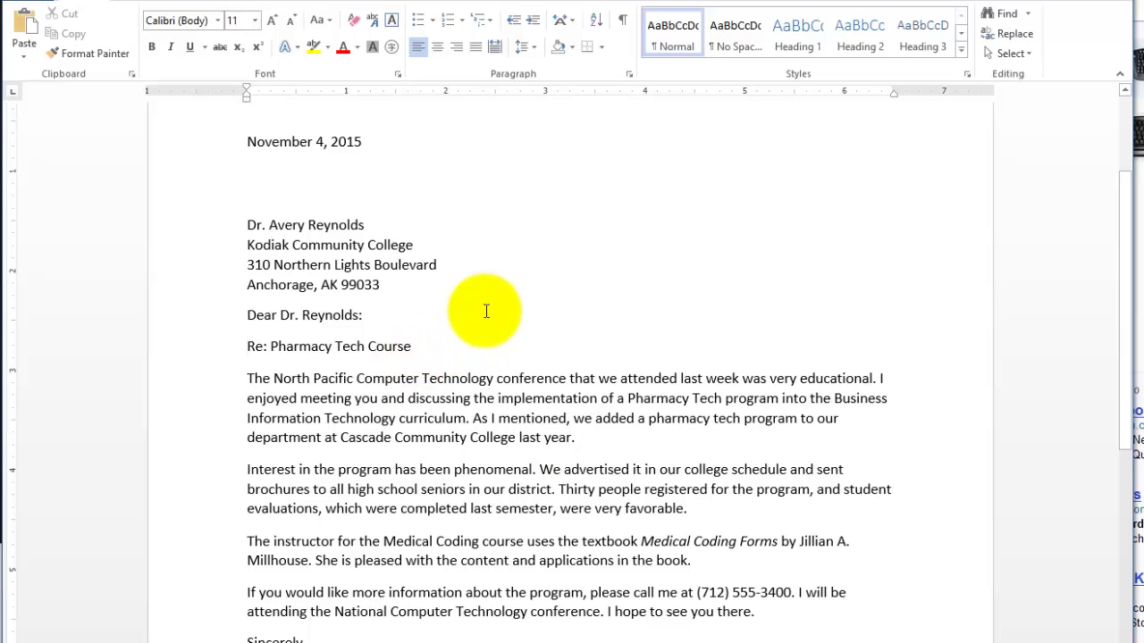
Step: Select the entire "Re: Pharmacy Tech Course" line one character at a time from its beginning
key("shift+Right")
key("shift+Right")
key("shift+Right")
key("shift+Right")
key("shift+Right")
key("shift+Right")
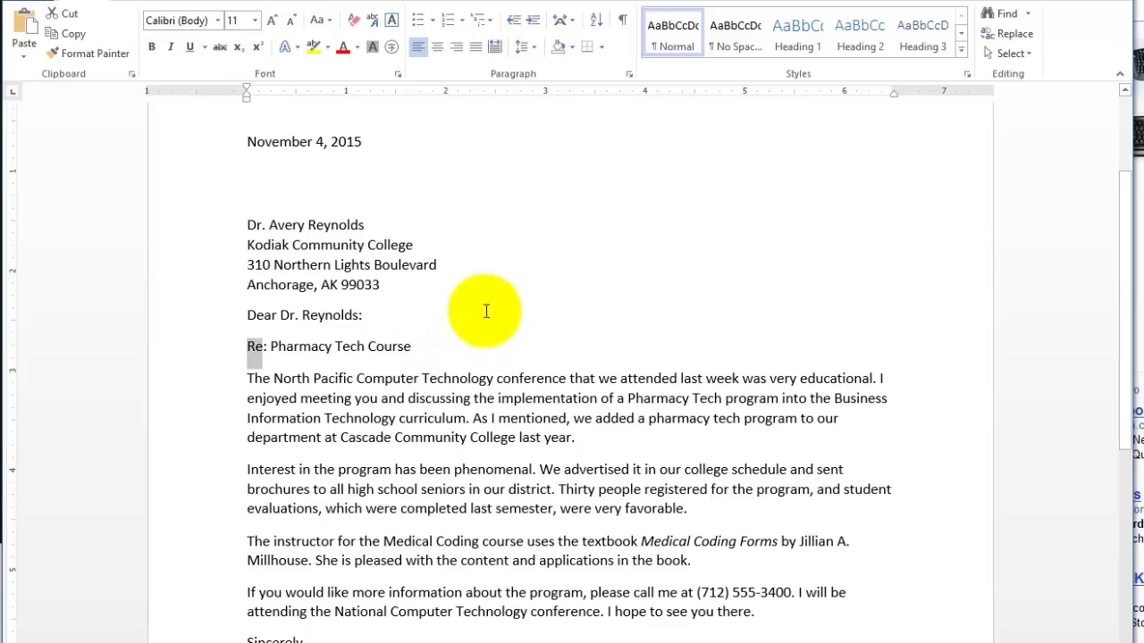
key("shift+Right")
key("shift+Right")
key("shift+Right")
key("shift+Right")
key("shift+Right")
key("shift+Right")
key("shift+Right")
key("shift+Right")
key("shift+Right")
key("shift+Right")
key("shift+Right")
key("shift+Right")
key("shift+Right")
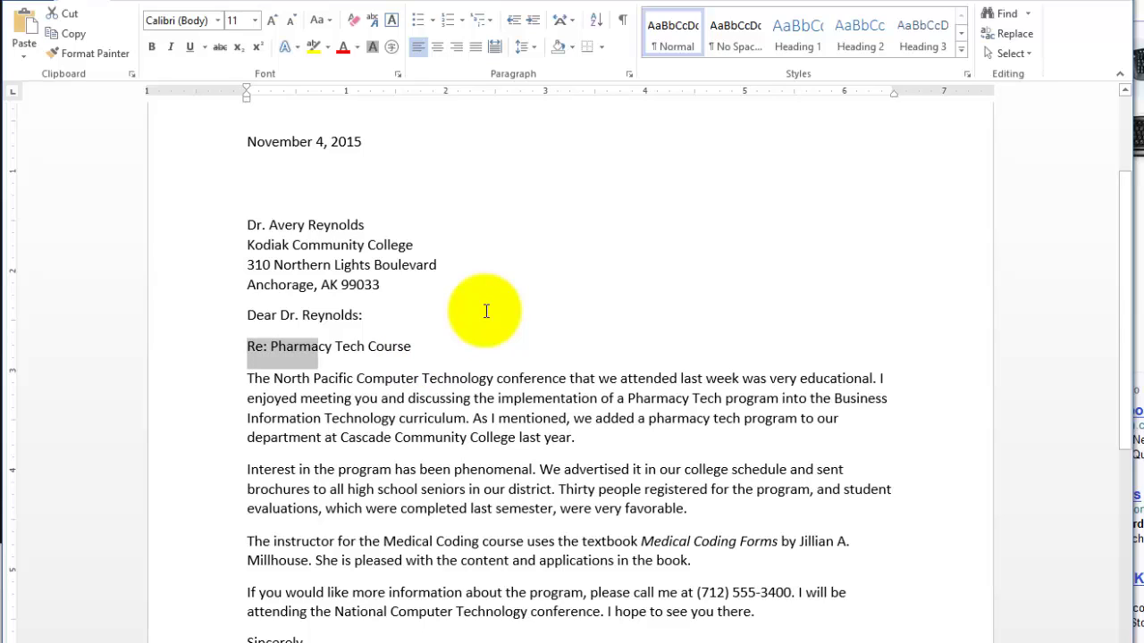
key("shift+Right")
key("shift+Right")
key("shift+Right")
key("shift+Right")
key("shift+Right")
key("shift+Right")
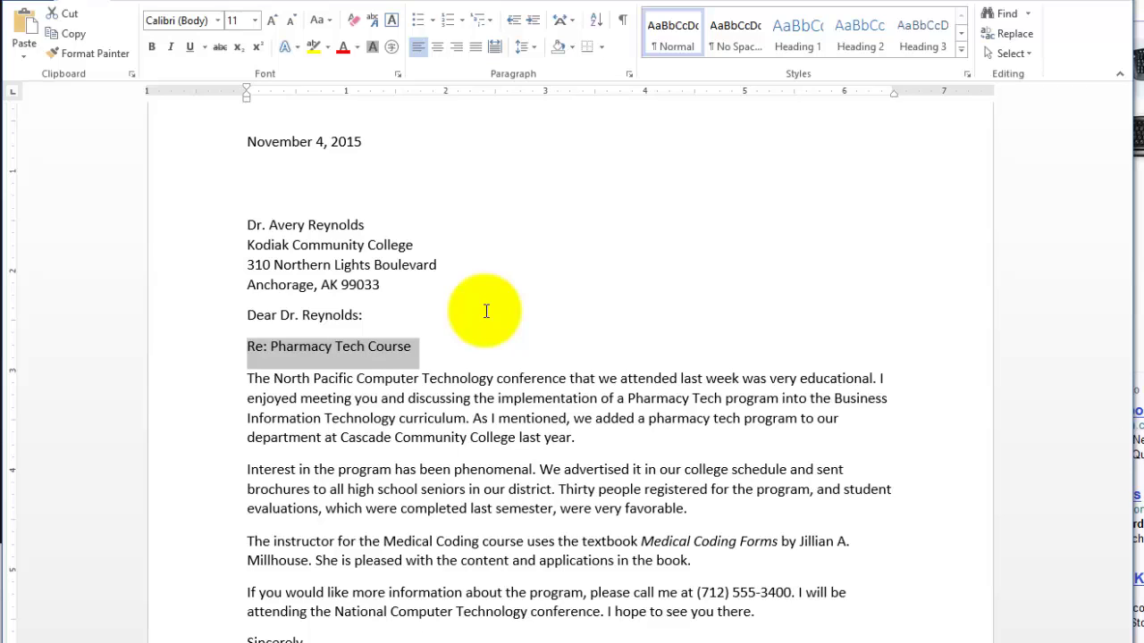
Step: Extend the selection line by line into the second body paragraph's last line, and shrink it back to the "Re:" line
key("shift+Down")
key("shift+Down")
key("shift+Down")
key("shift+Down")
key("shift+Down")
key("shift+Down")
key("shift+Down")
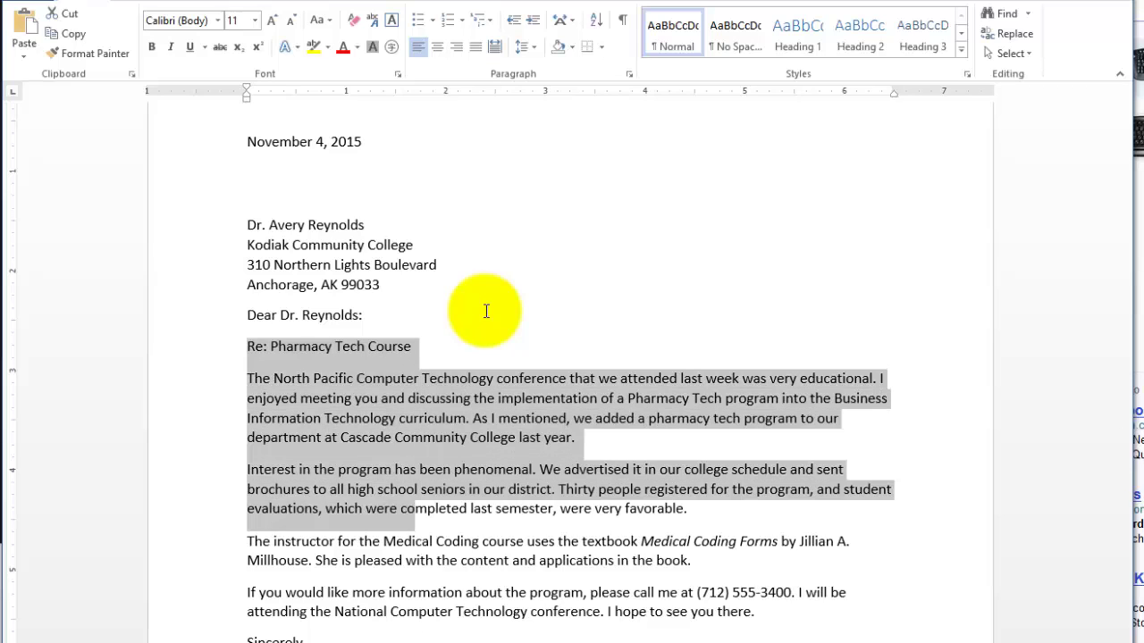
key("shift+Up")
key("shift+Up")
key("shift+Up")
key("shift+Up")
key("shift+Up")
key("shift+Up")
key("shift+Up")
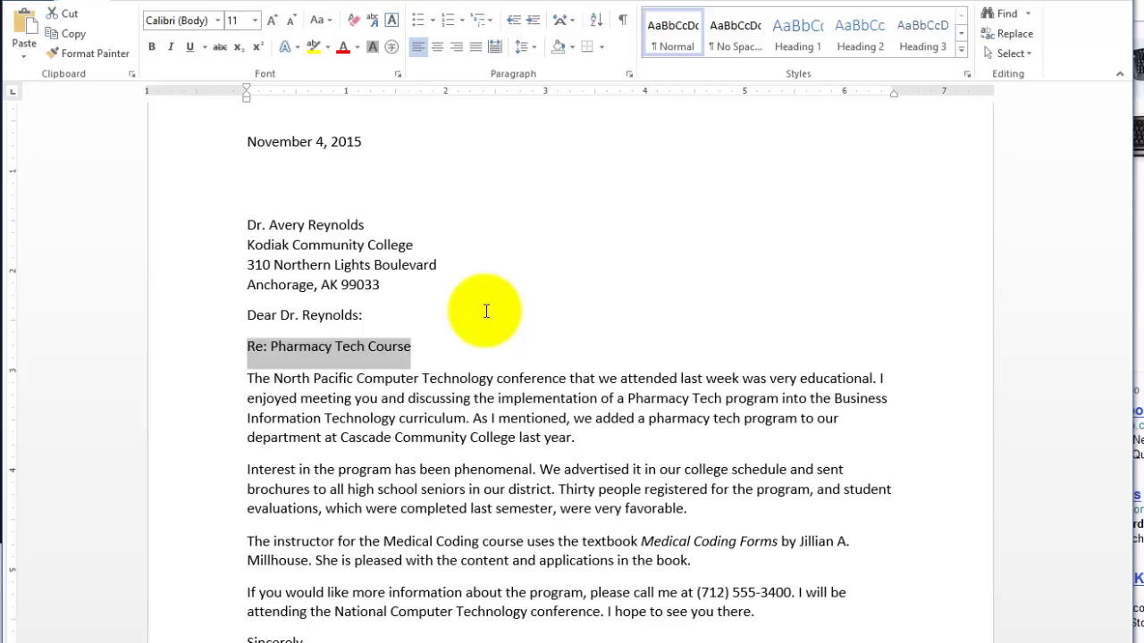
Step: Delete the entire "Re: Pharmacy Tech Course" line from the letter
key("shift+Up")
key("shift+Down")
key("Delete")
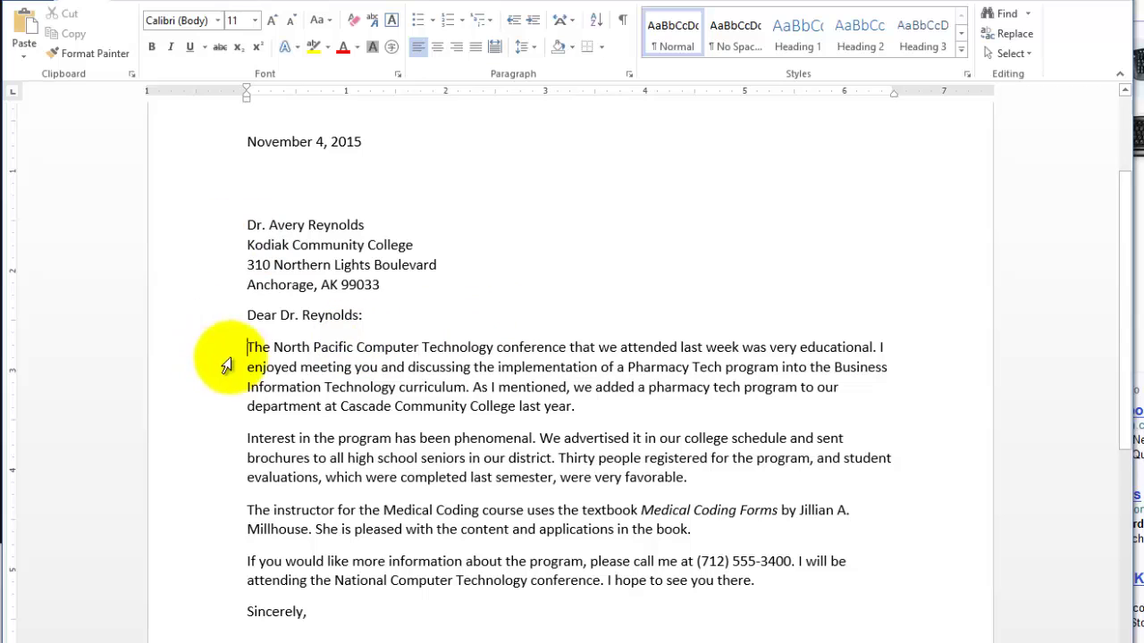
Step: Select the first line of the first body paragraph, clear it, and select the word "Computer" in that line
left_click_drag(250, 348, 877, 347)
left_click(444, 435)
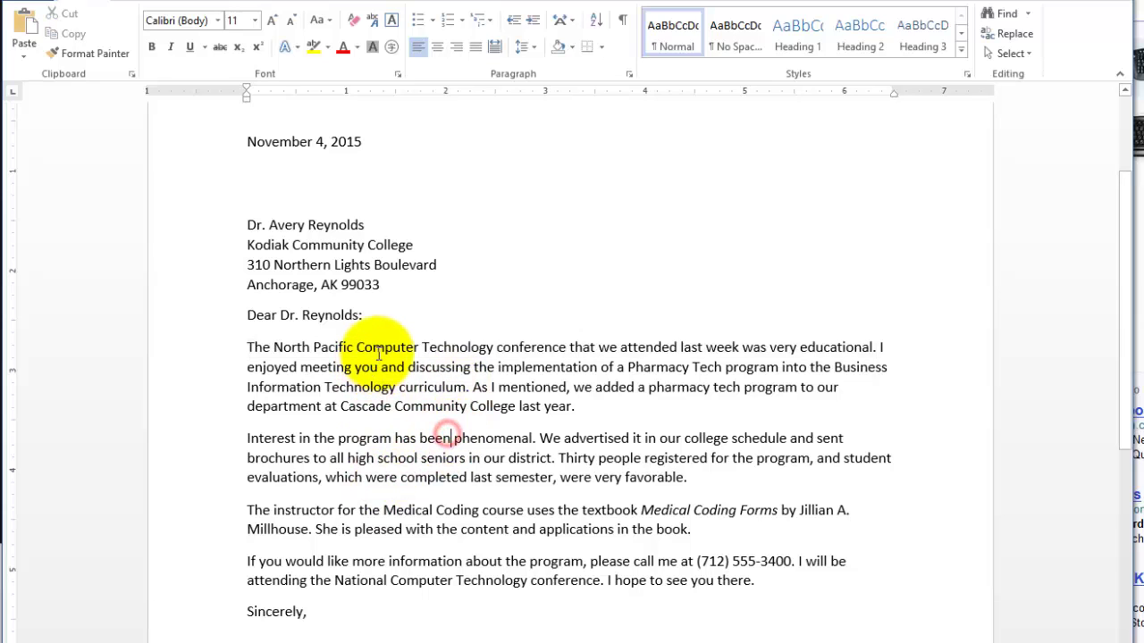
double_click(379, 349)
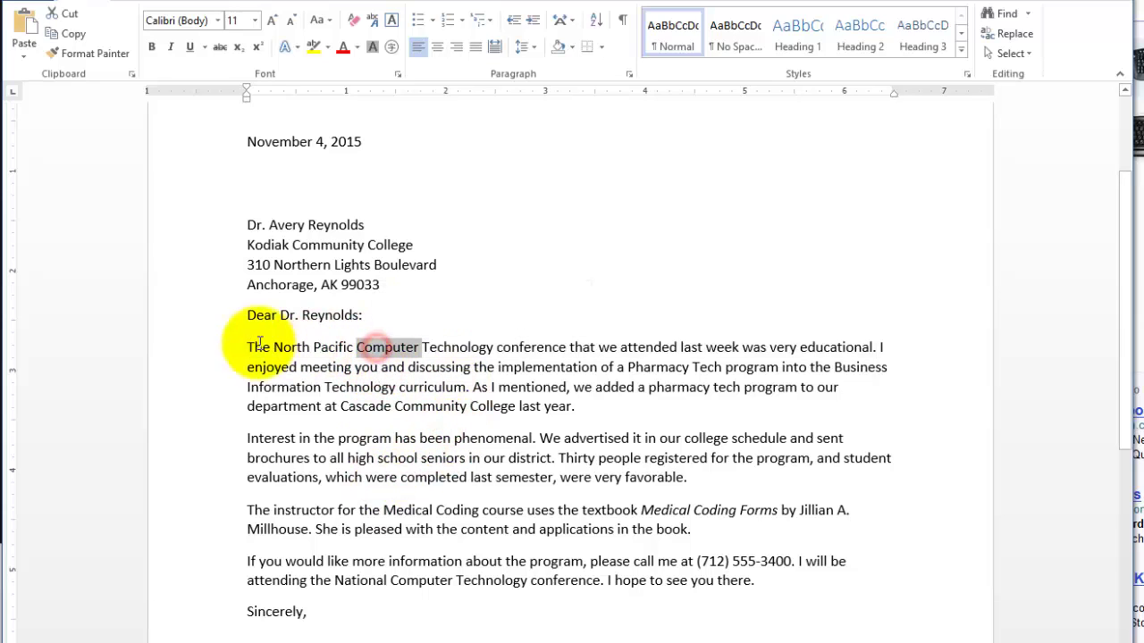
Step: Select the first sentence of the first body paragraph from its first word to its period, and clear the selection
left_click(220, 353)
left_click(411, 406)
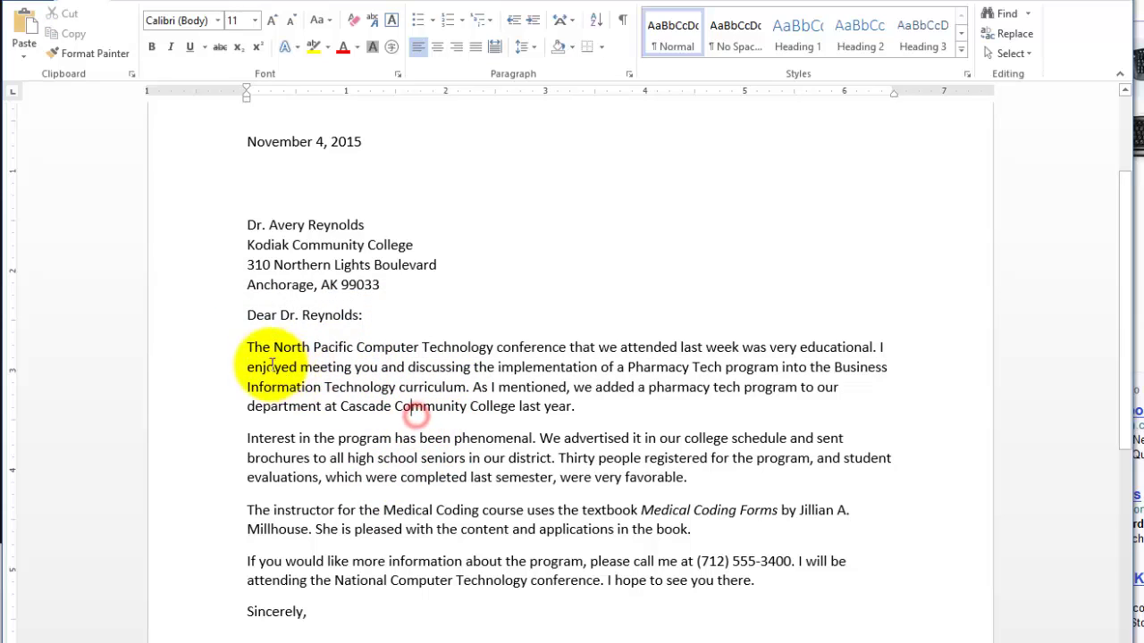
left_click_drag(242, 344, 880, 346)
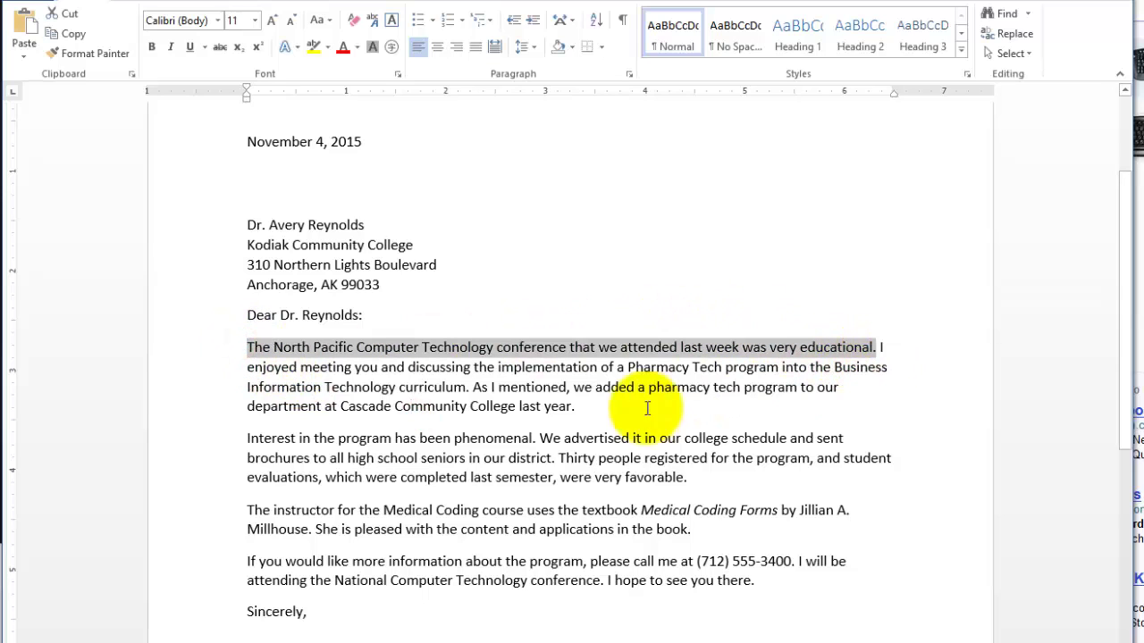
left_click(530, 406)
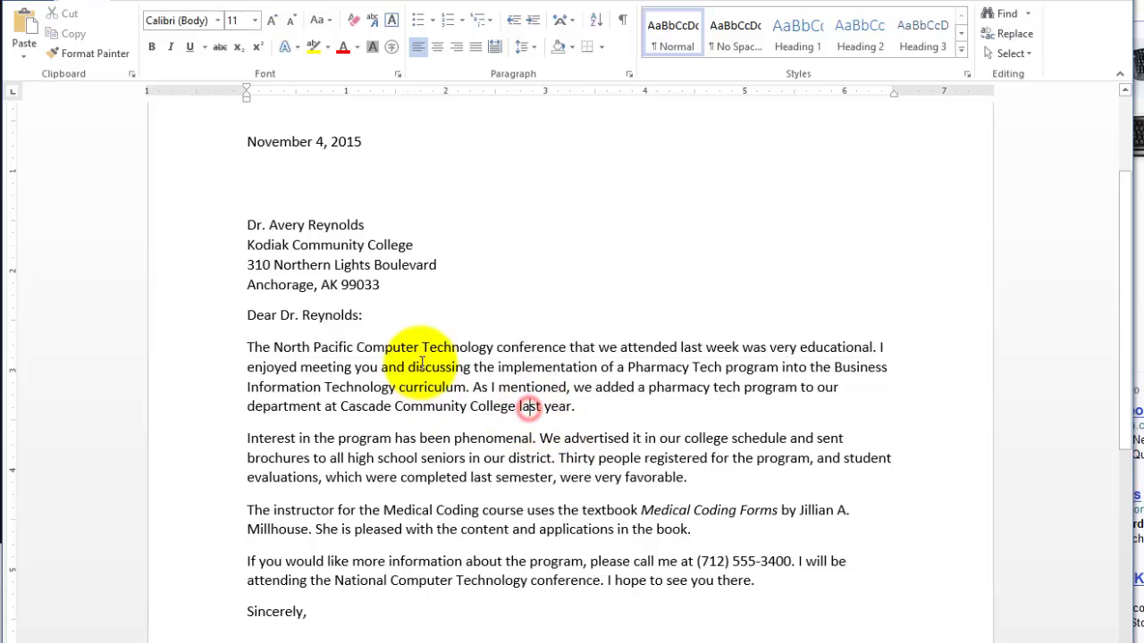
Step: Expand the selection from the word "Technology" to its sentence, the whole first body paragraph and into the third body paragraph, and clear it
left_click(394, 347)
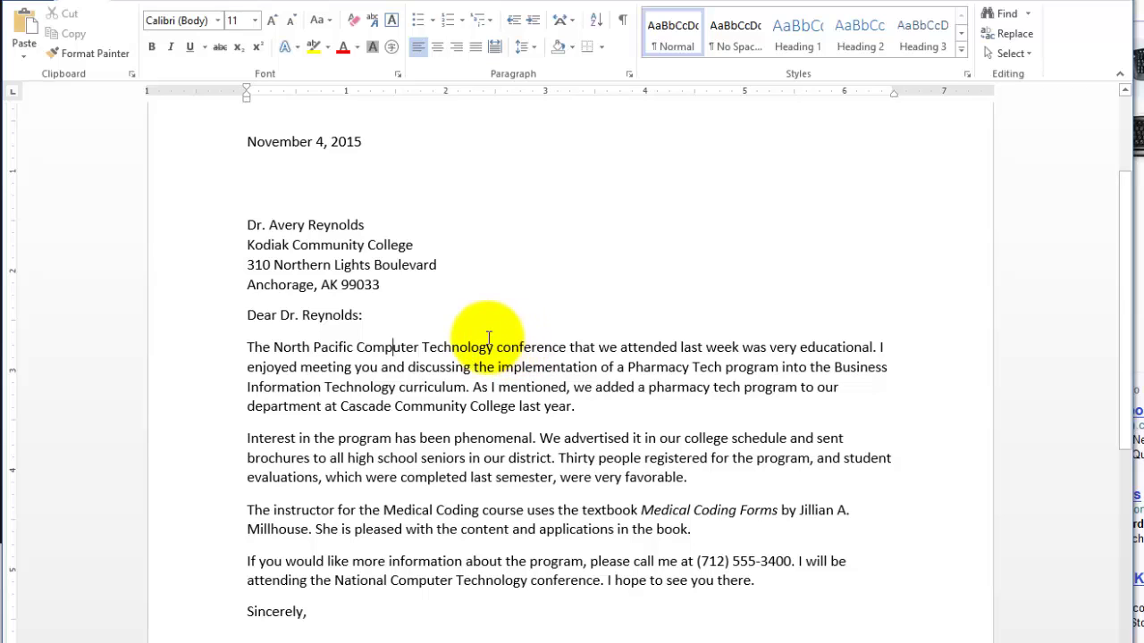
left_click(445, 347)
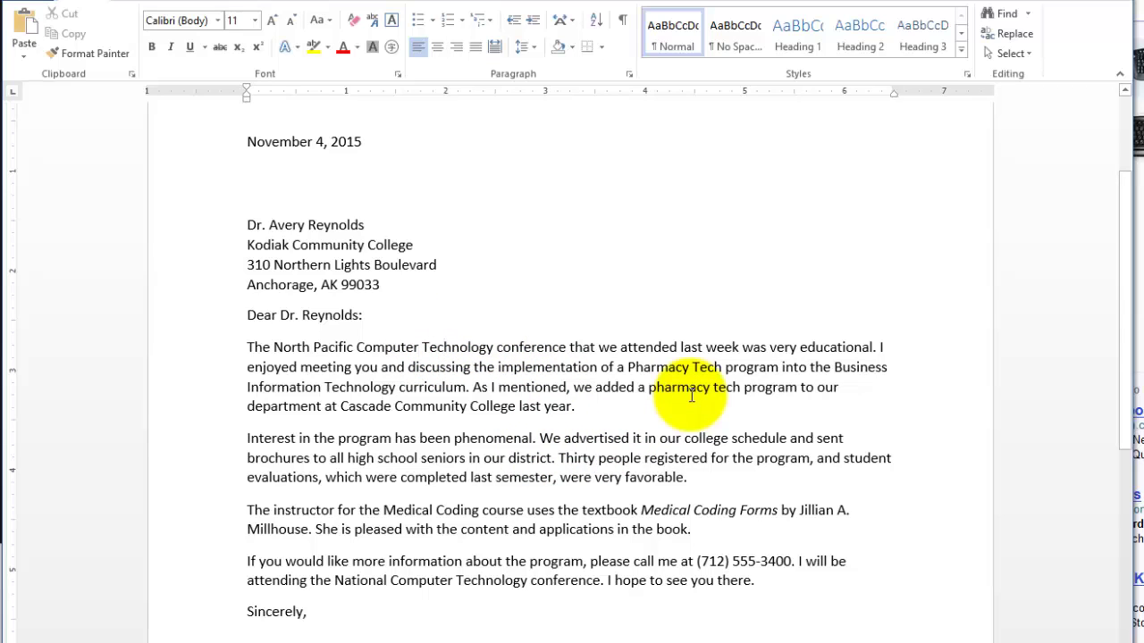
key("F8")
key("F8")
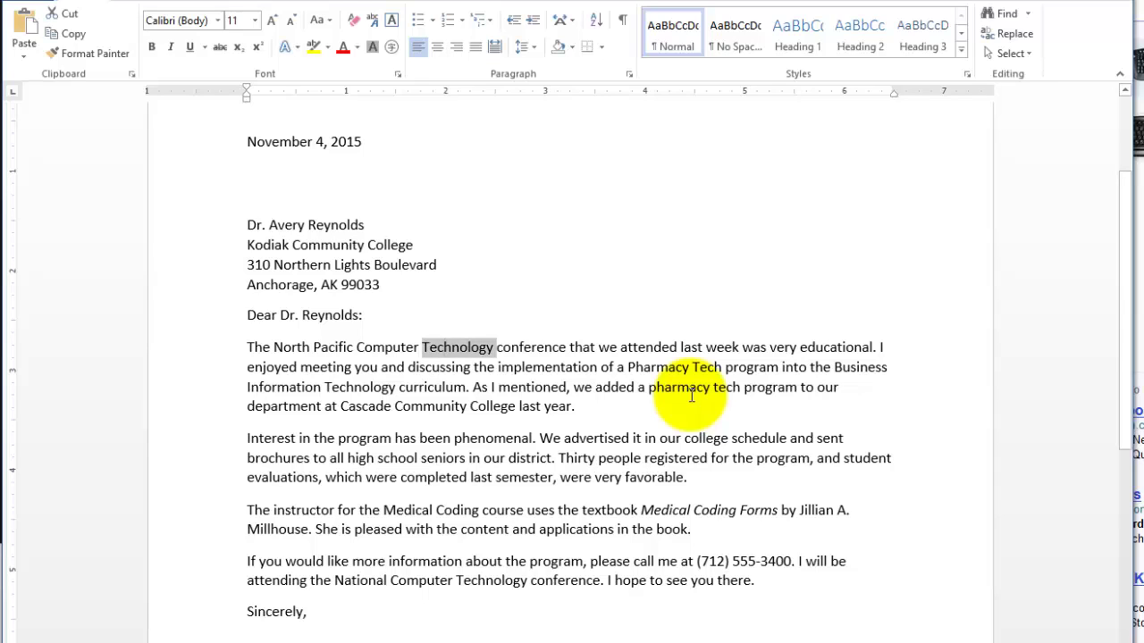
key("F8")
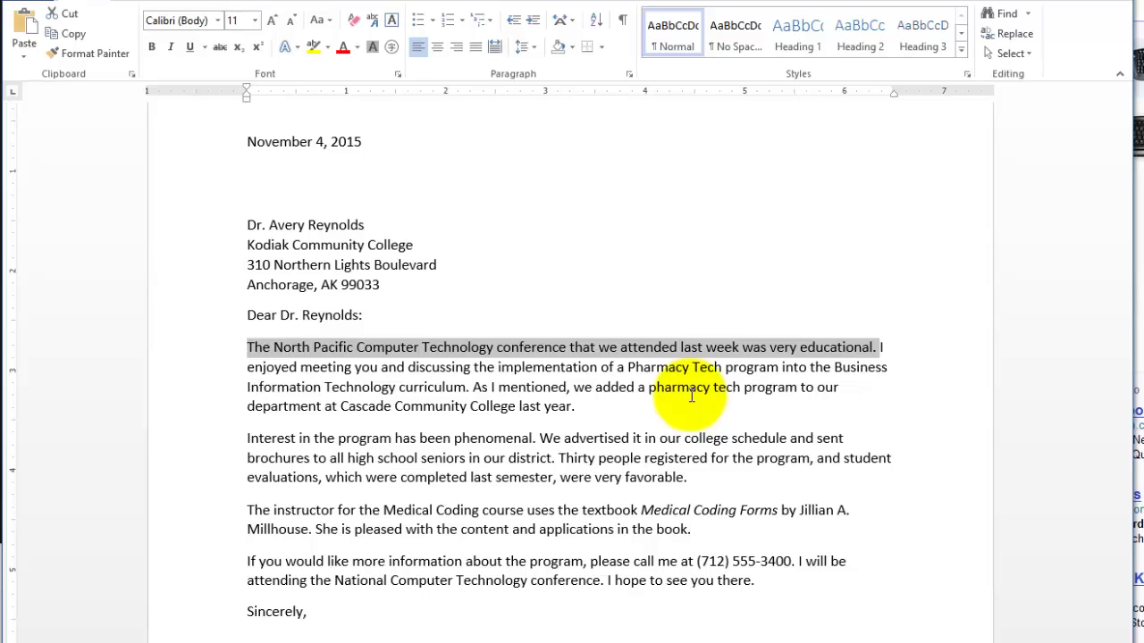
key("F8")
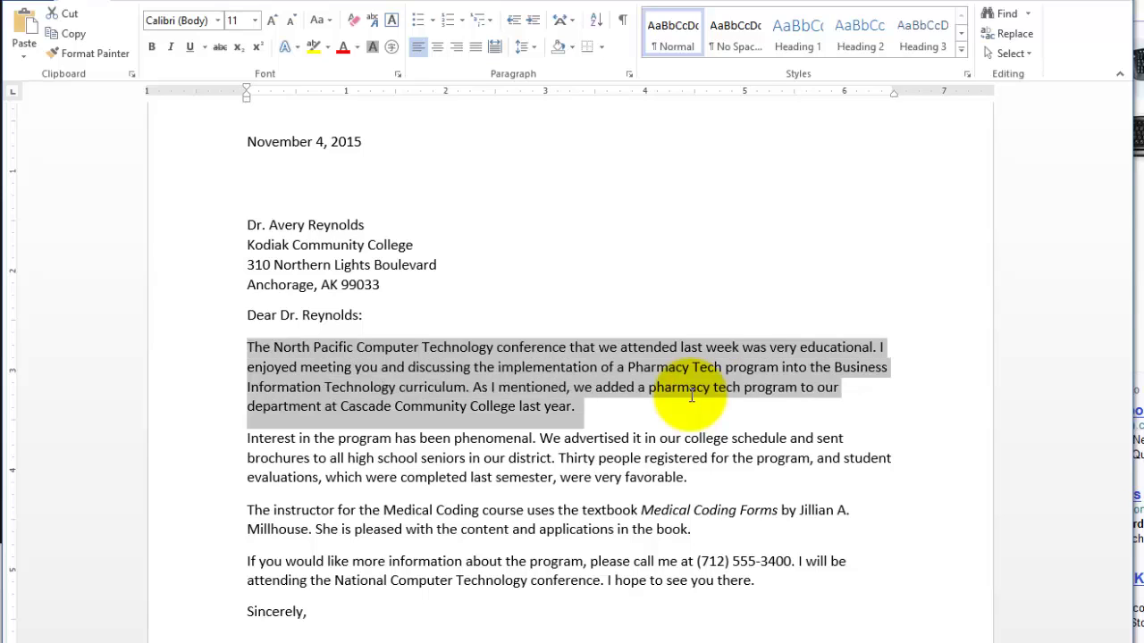
left_click(692, 510)
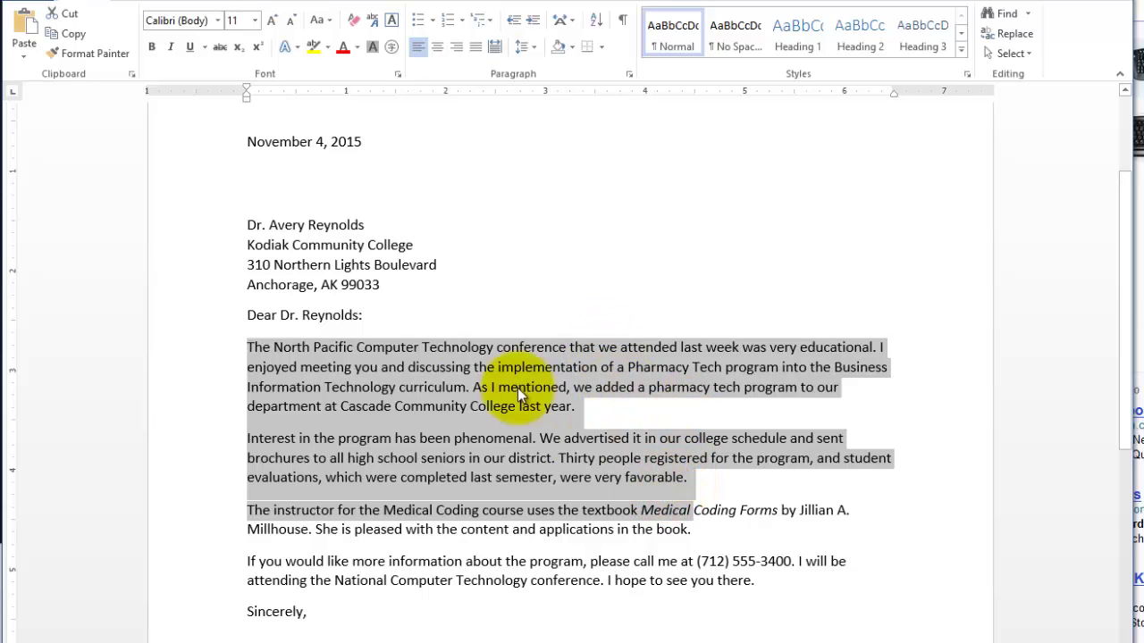
left_click(454, 264)
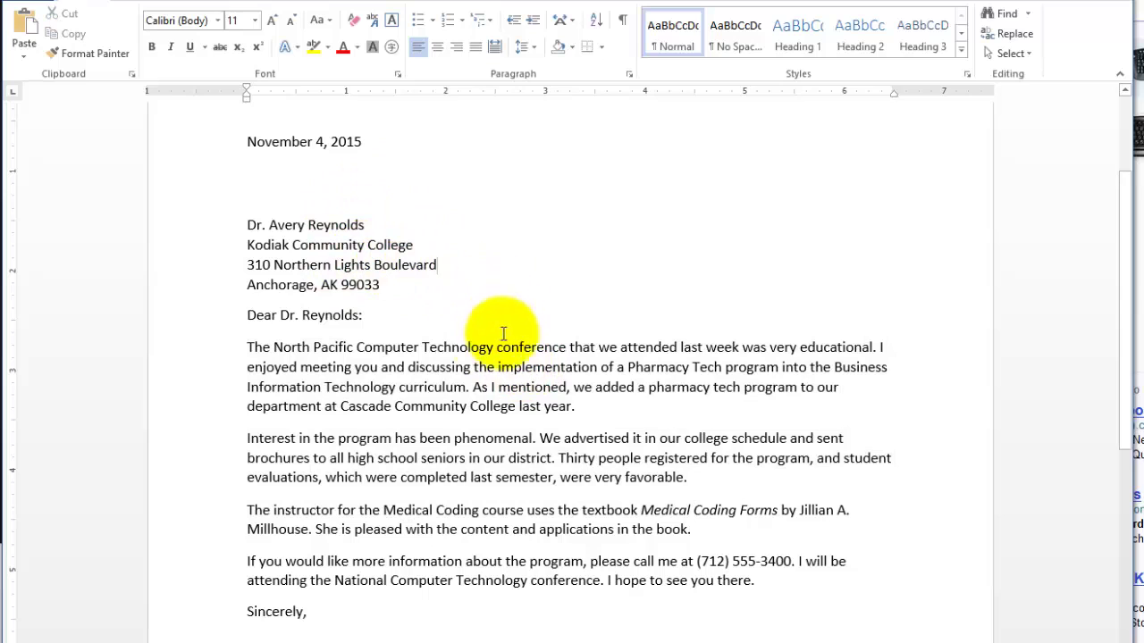
Step: Select the word "North" in the first body paragraph, expand the selection to its whole sentence, and clear it
left_click(401, 231)
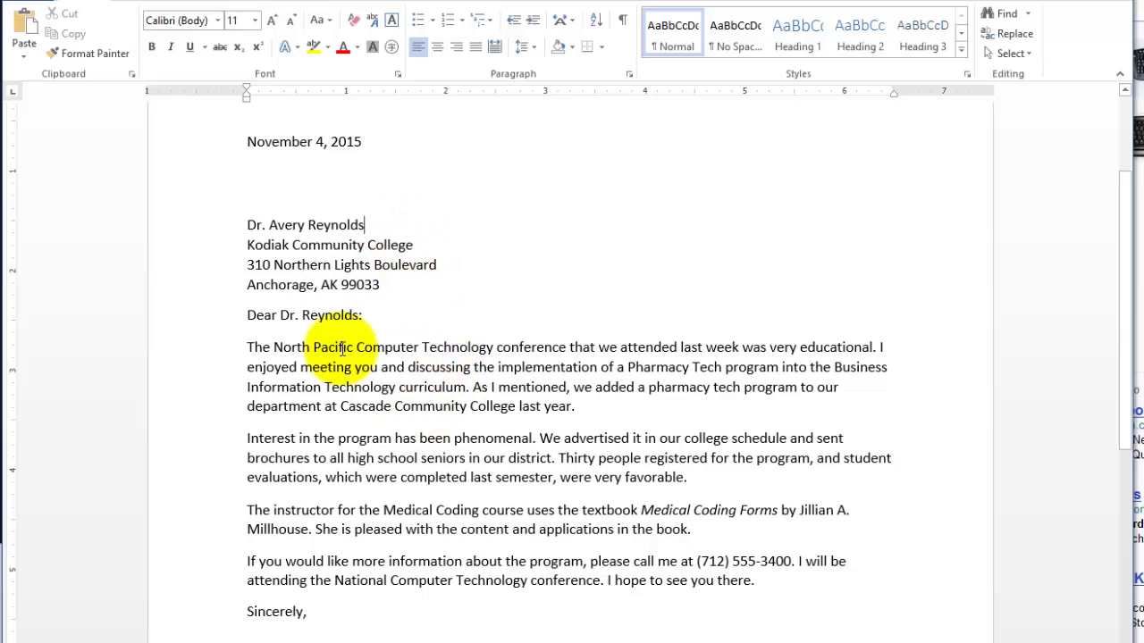
left_click(298, 346)
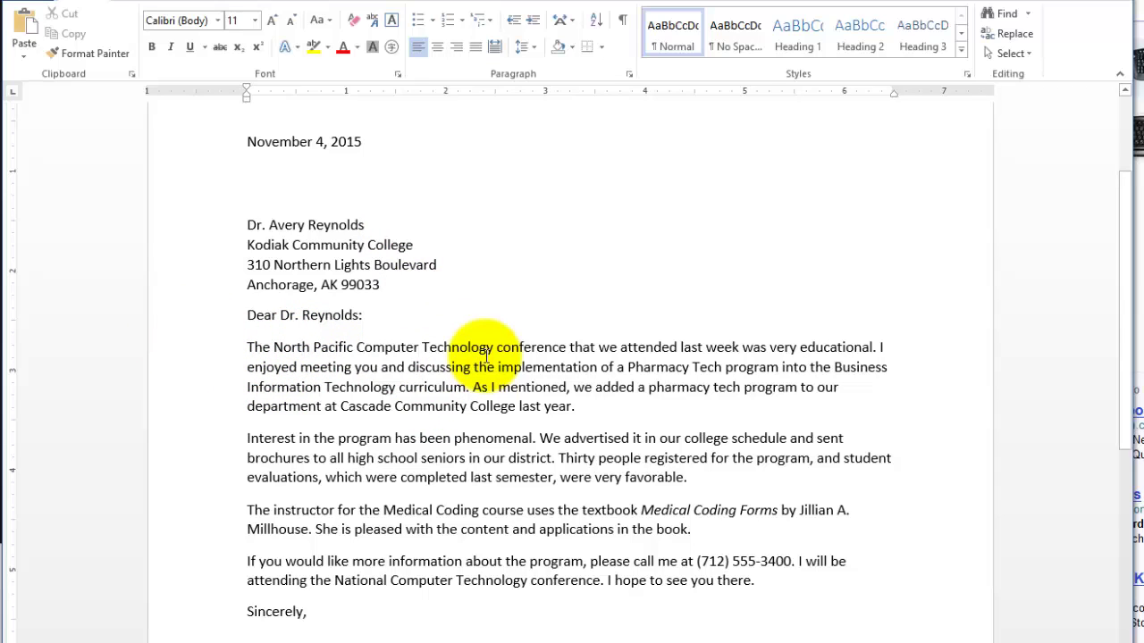
key("F8")
key("F8")
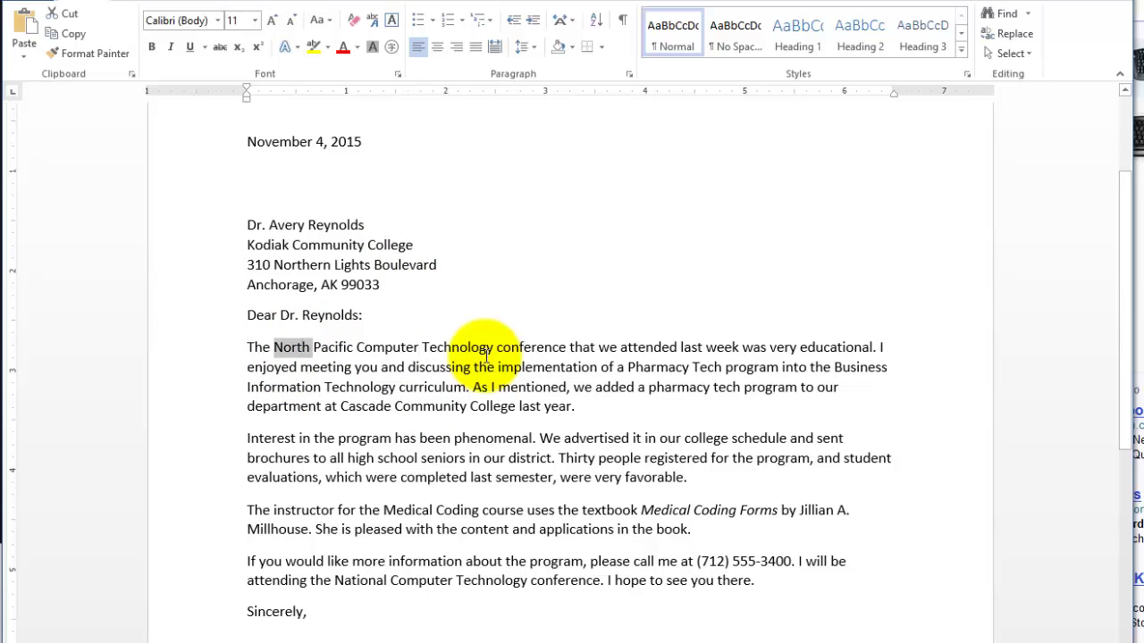
key("F8")
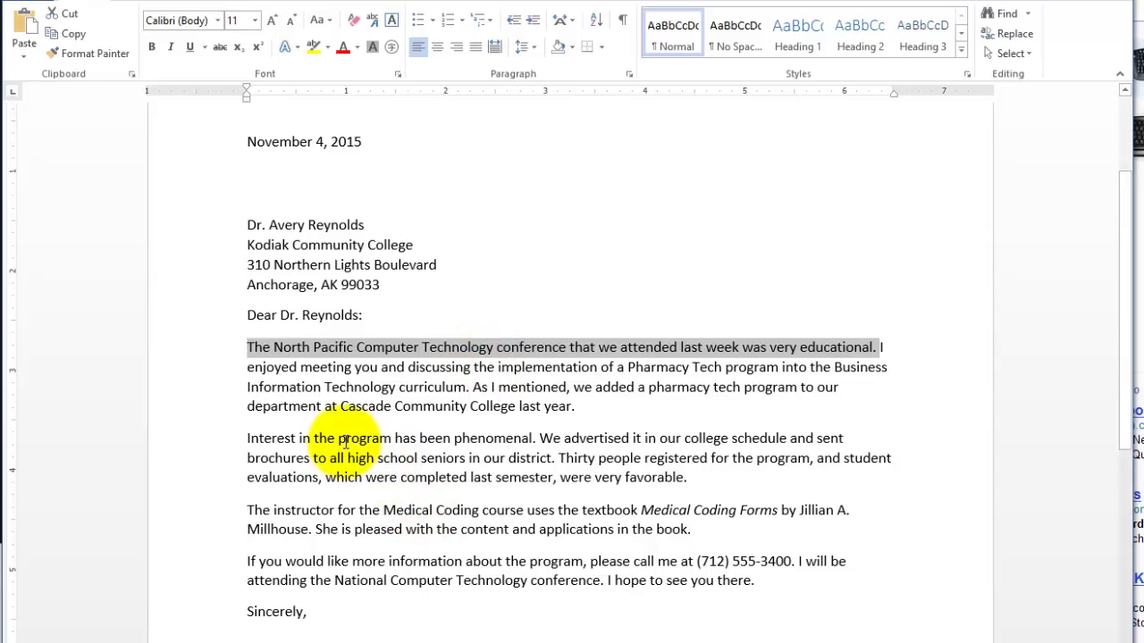
left_click(415, 294)
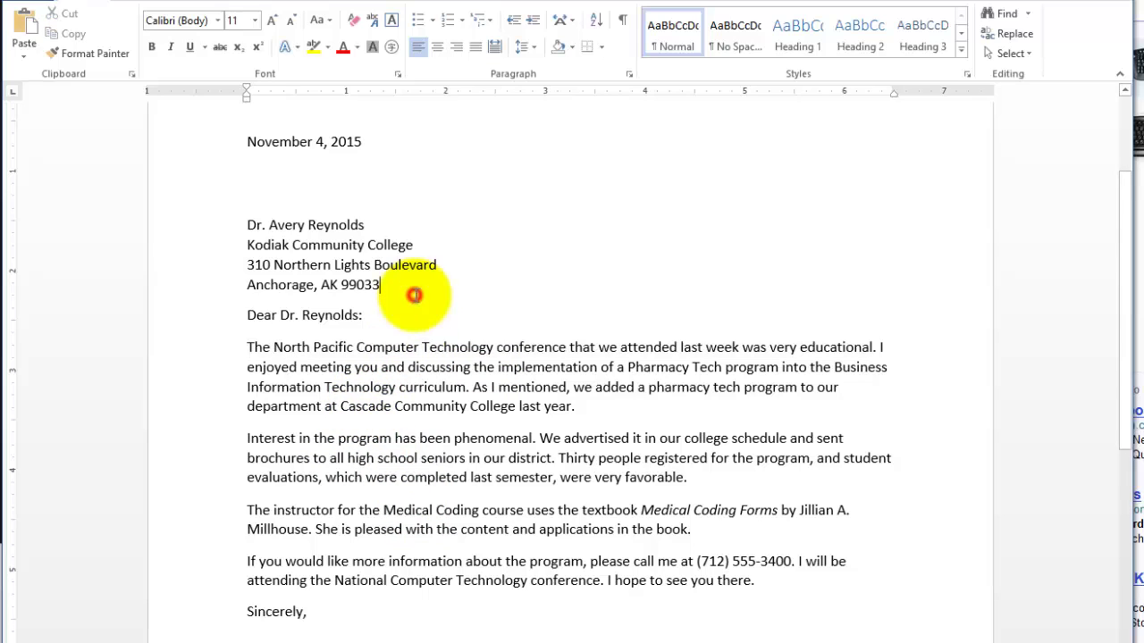
Step: Select the whole first sentence of the first body paragraph at once and remove it from the letter
left_click(246, 351)
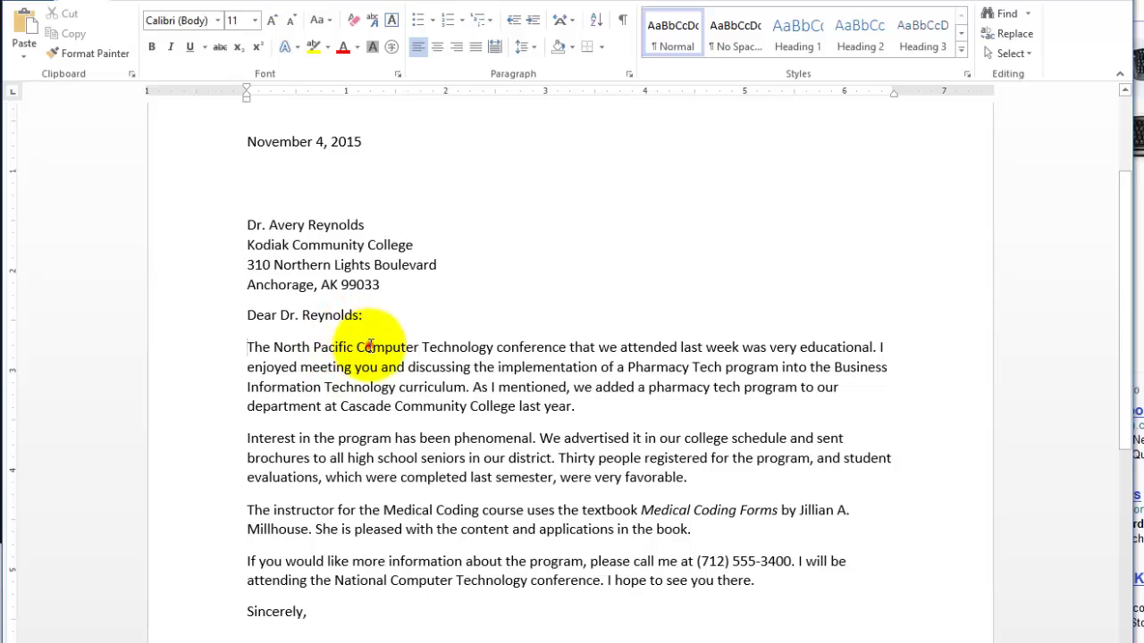
left_click(369, 347)
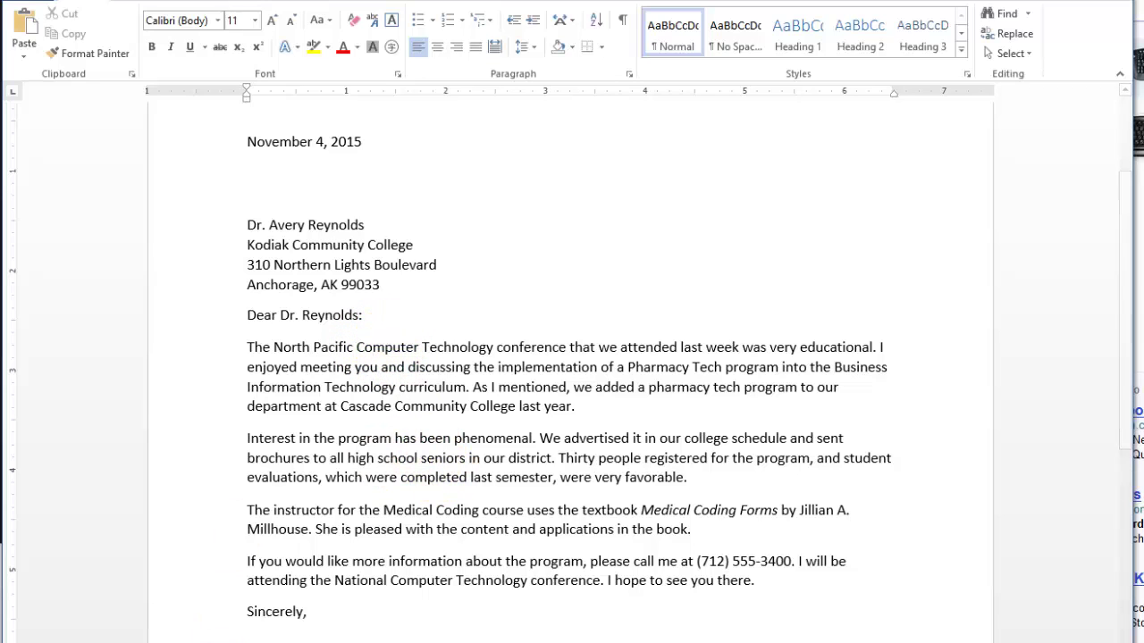
left_click(212, 642)
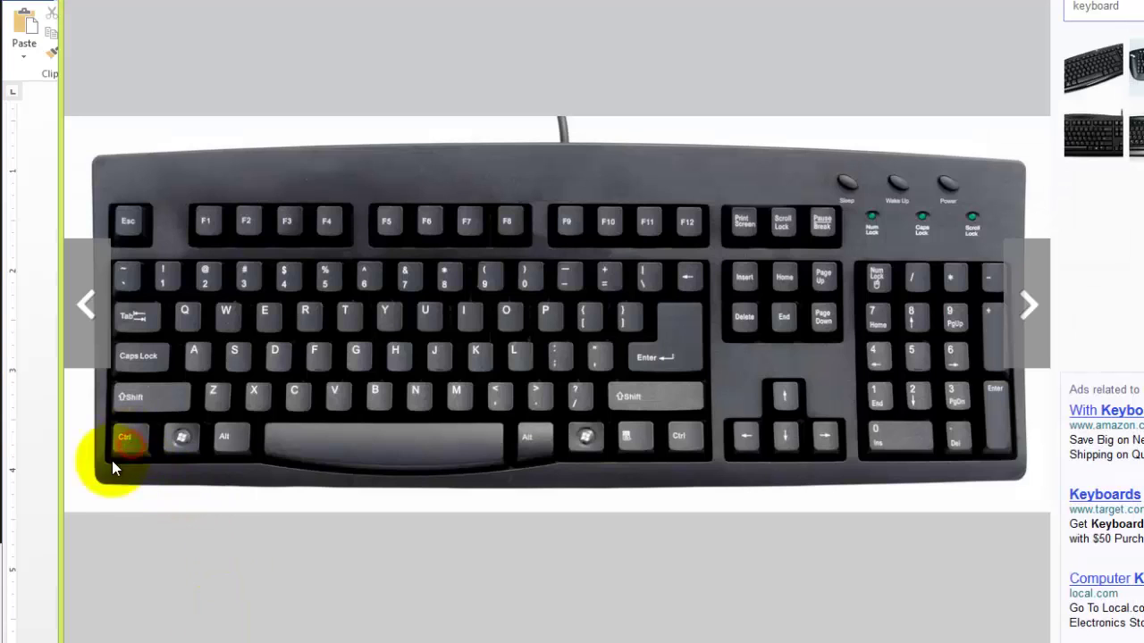
left_click(41, 527)
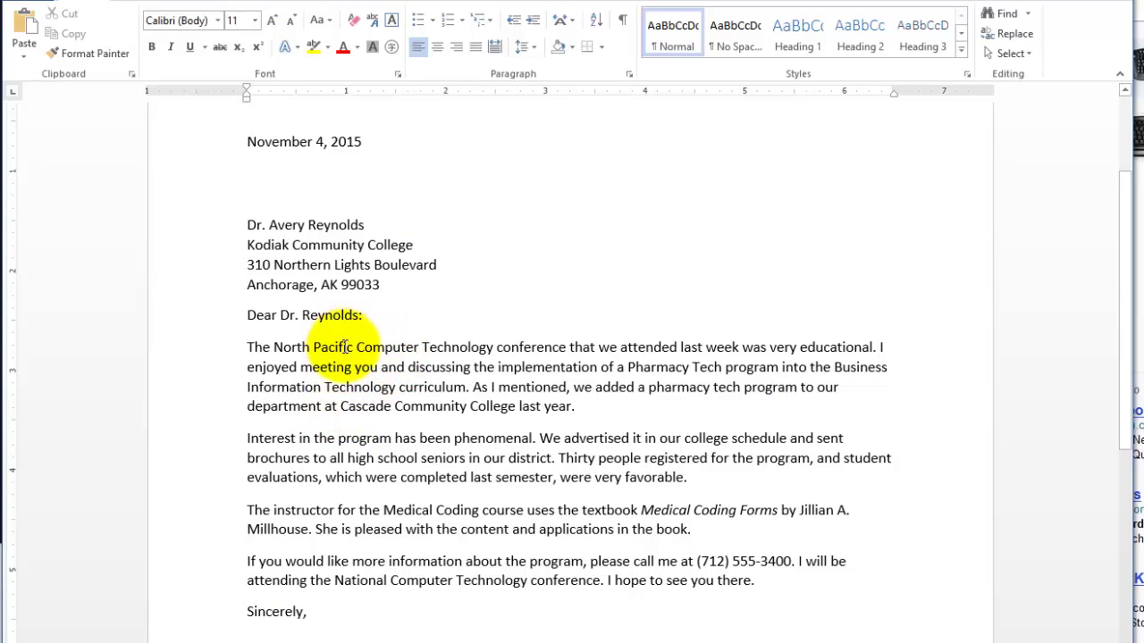
left_click(344, 348, "ctrl")
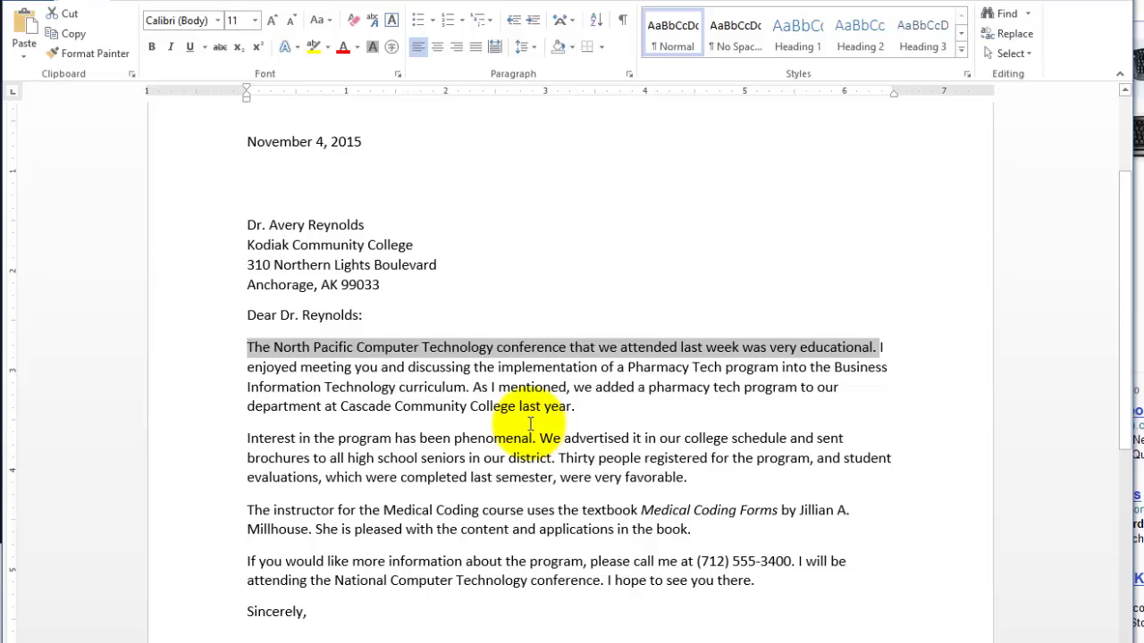
key("ctrl+x")
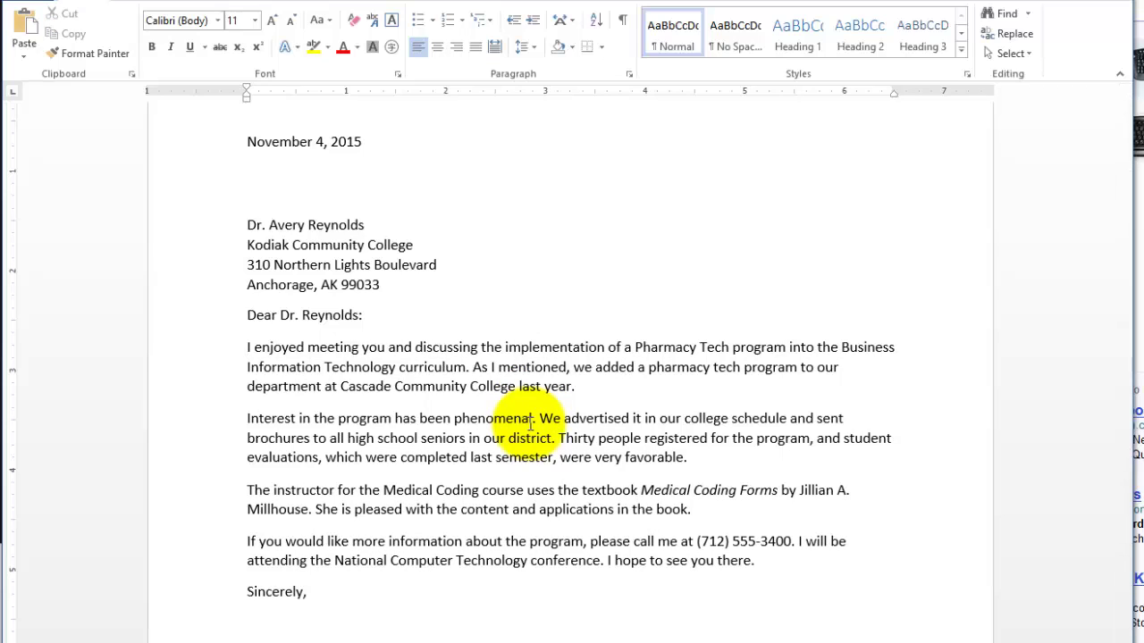
Step: Try to select the opening text of the second body paragraph freehand, and clear the selection
left_click(248, 420)
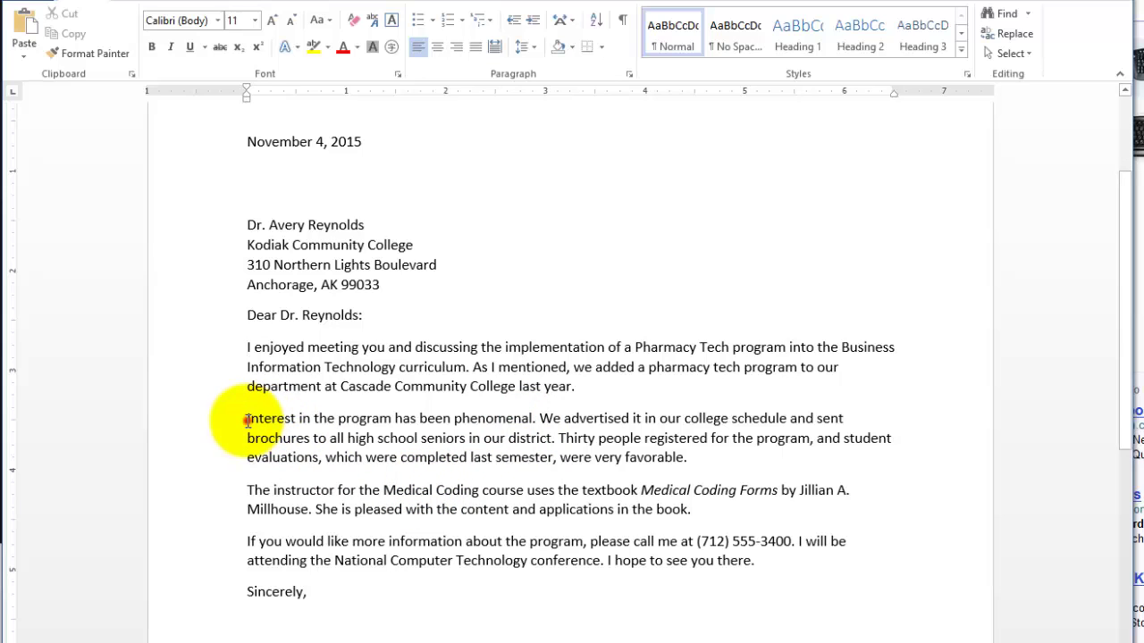
left_click_drag(248, 420, 332, 438)
left_click(420, 438)
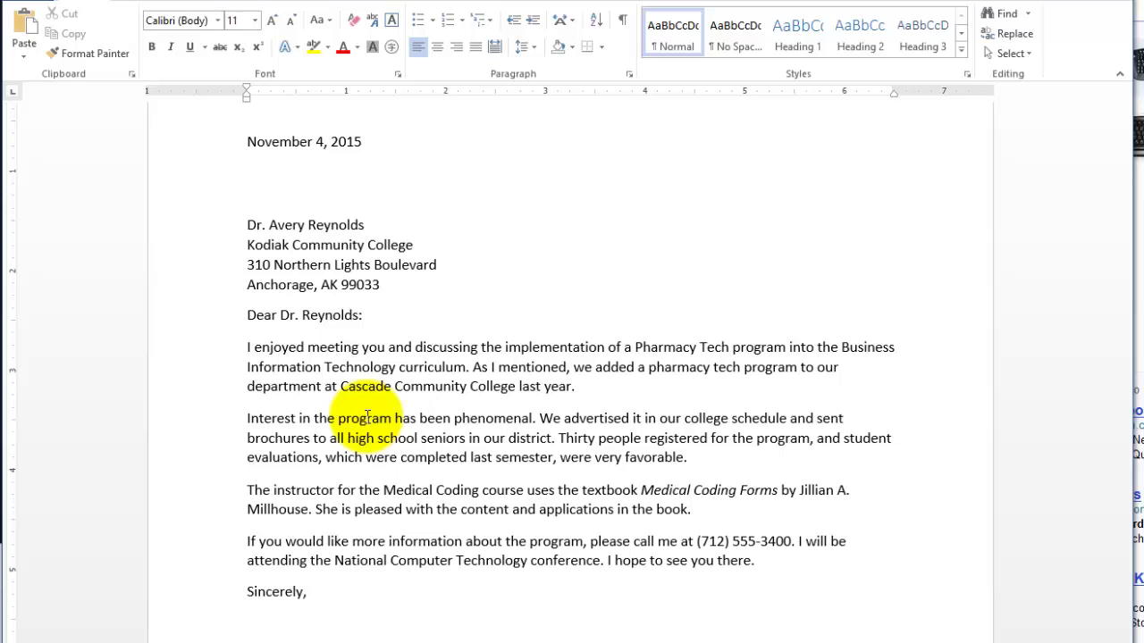
Step: Select "Interest in the program has been phenomenal." character by character from the start of the second body paragraph, and delete it
left_click(244, 417)
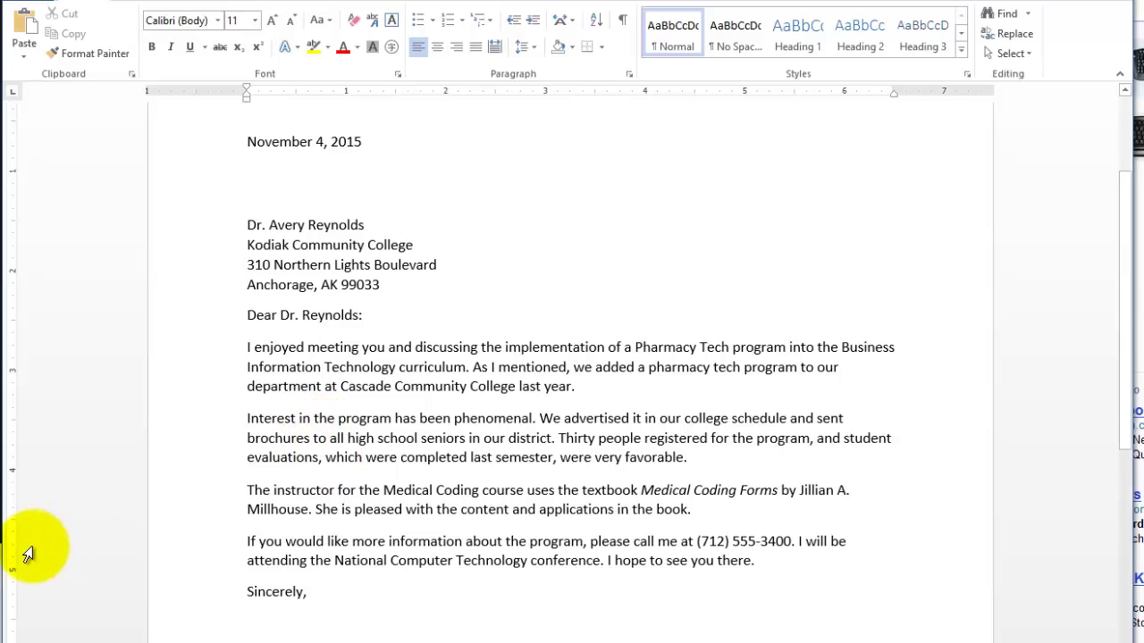
left_click(159, 642)
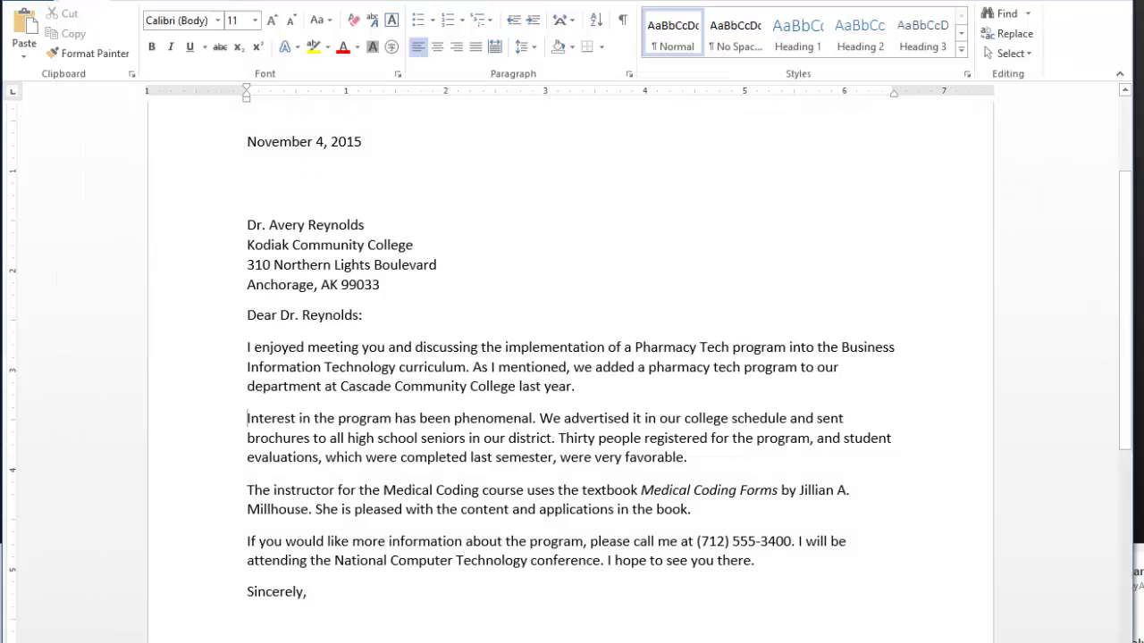
key("shift+Right")
key("shift+Right")
key("shift+Right")
key("shift+Right")
key("shift+Right")
key("shift+Right")
key("shift+Right")
key("shift+Right")
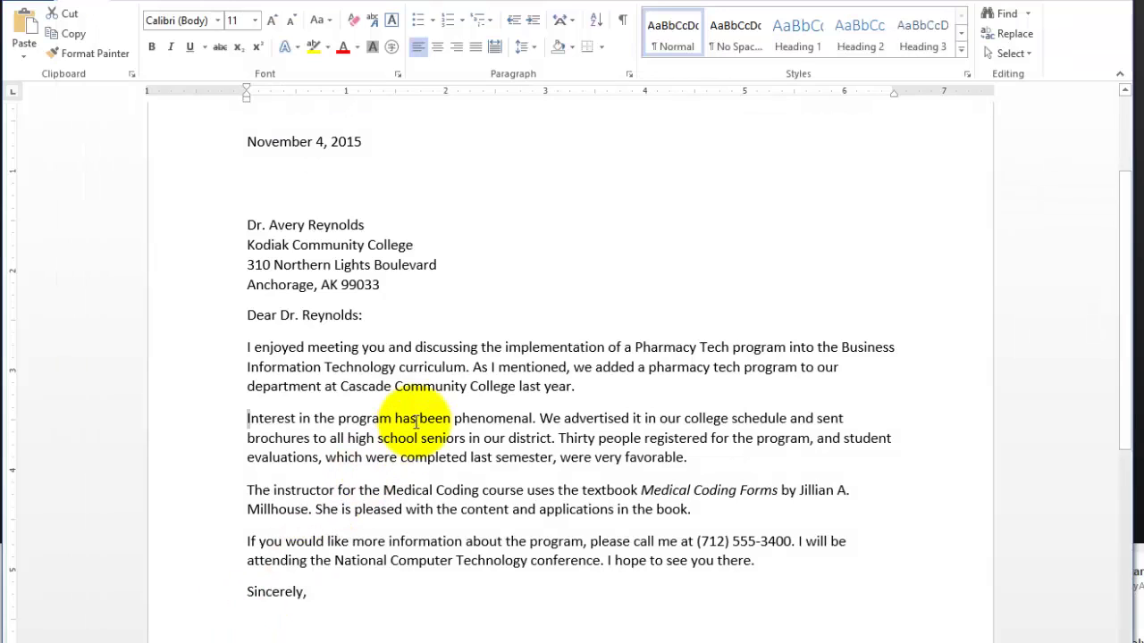
key("shift+Right")
key("shift+Right")
key("shift+Right")
key("shift+Right")
key("shift+Right")
key("shift+Right")
key("shift+Right")
key("shift+Right")
key("shift+Right")
key("shift+Right")
key("shift+Right")
key("shift+Right")
key("shift+Right")
key("shift+Right")
key("shift+Right")
key("shift+Right")
key("shift+Right")
key("shift+Right")
key("shift+Right")
key("shift+Right")
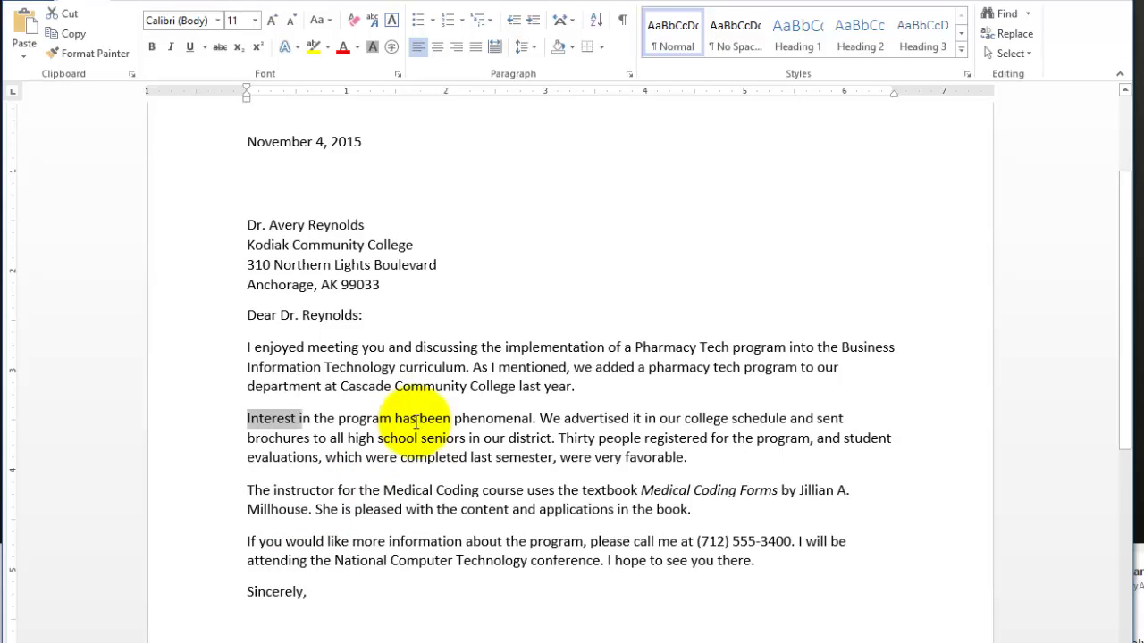
key("shift+Right")
key("shift+Right")
key("shift+Right")
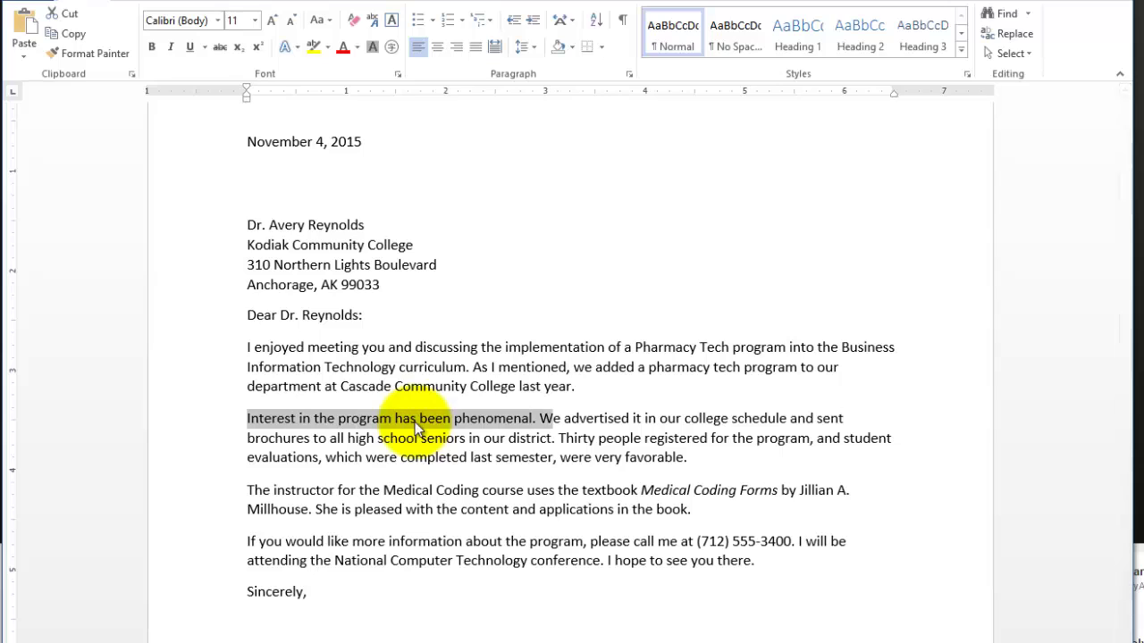
key("shift+Left")
key("shift+Left")
key("shift+Right")
key("shift+Left")
key("shift+Right")
key("Delete")
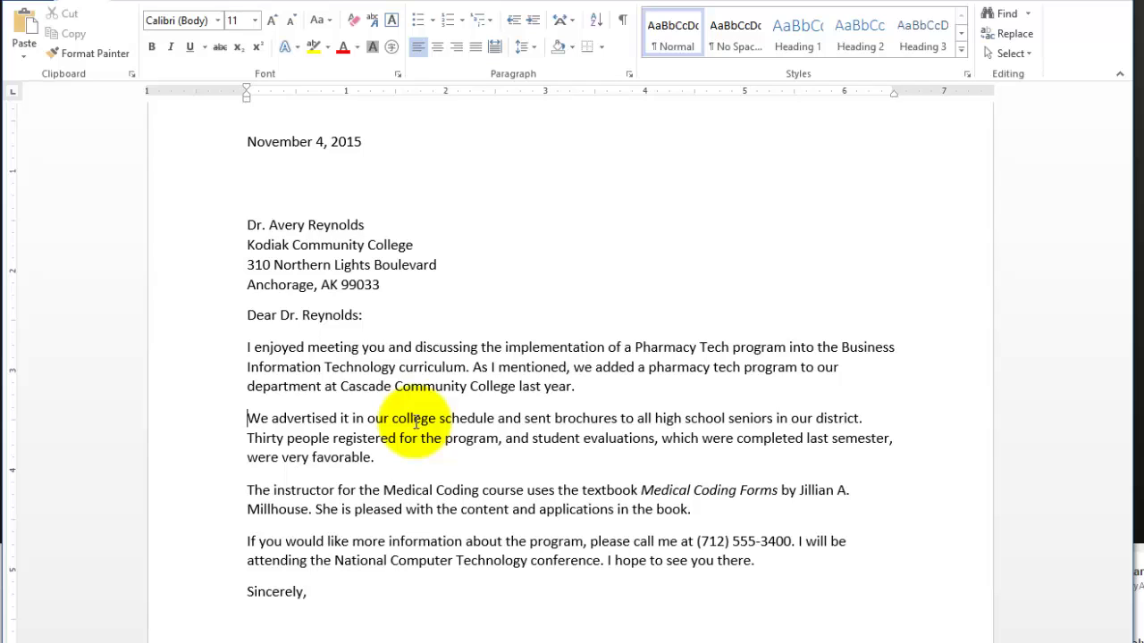
Step: Select the third body paragraph from its beginning across both lines up to the word "book", and clear the selection
left_click(253, 488)
left_click_drag(253, 488, 683, 513)
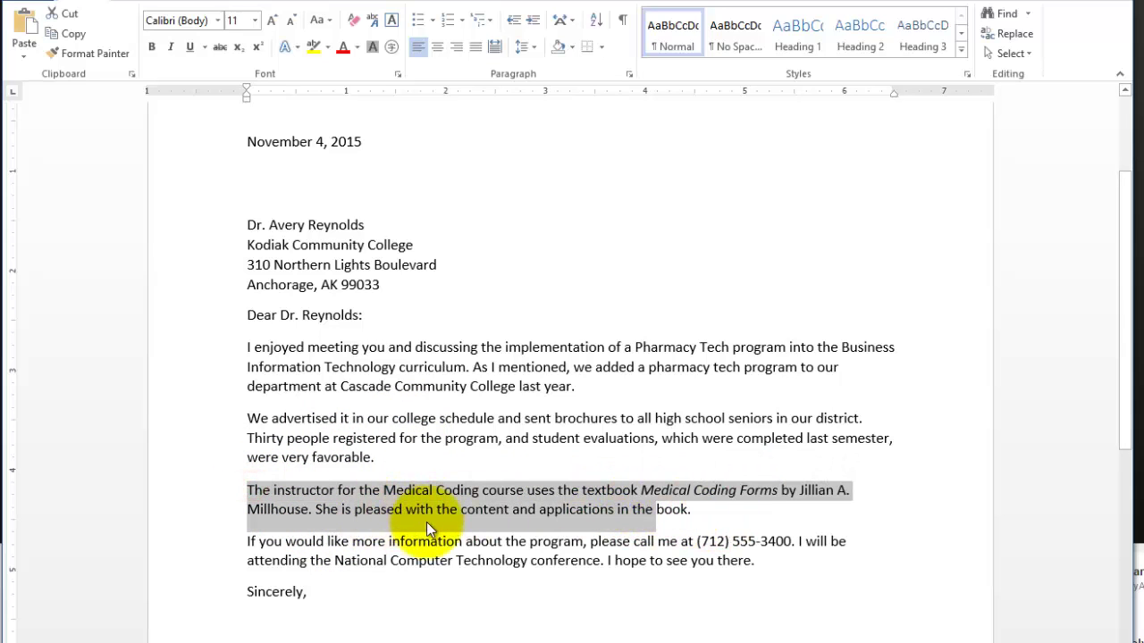
left_click(545, 418)
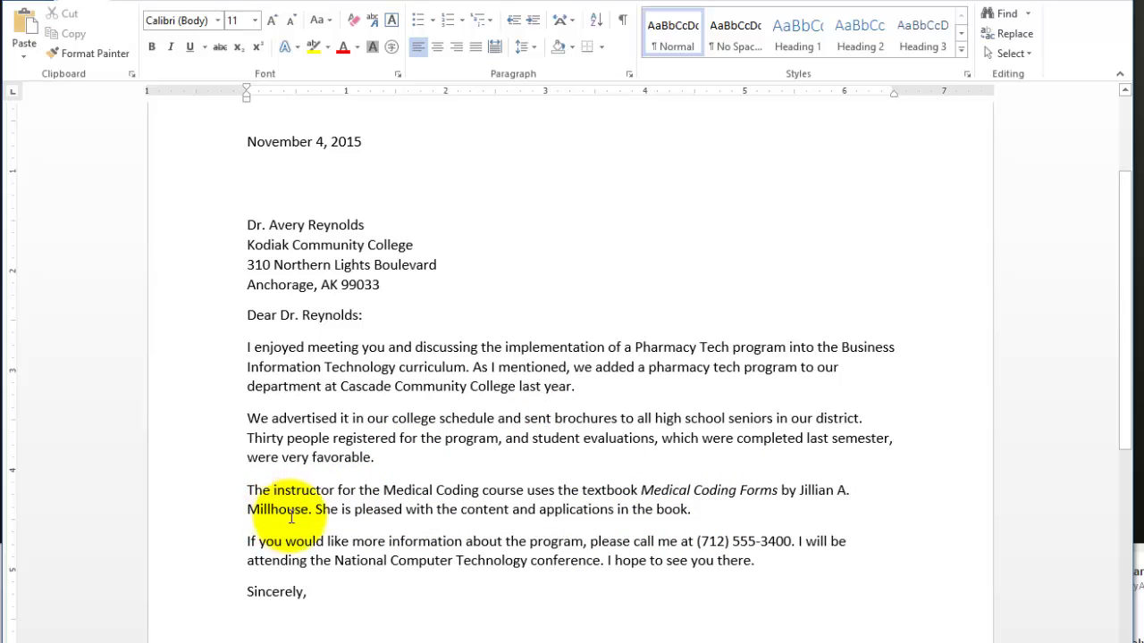
Step: Select the word "course" in the third body paragraph, expand the selection to the whole paragraph, and delete it
left_click(445, 490)
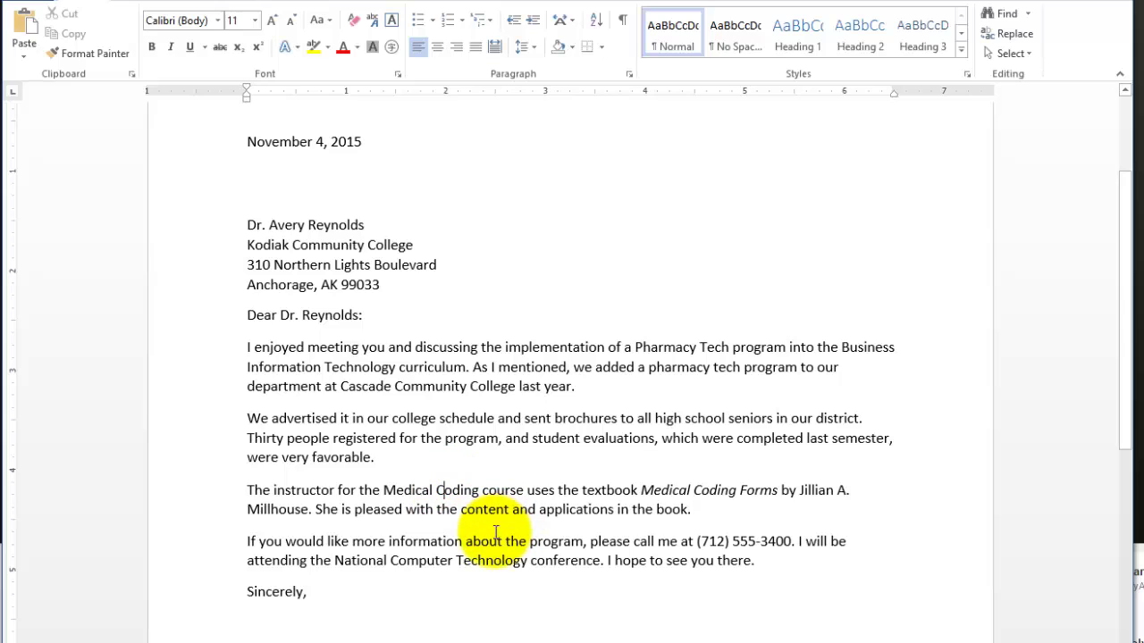
double_click(517, 491)
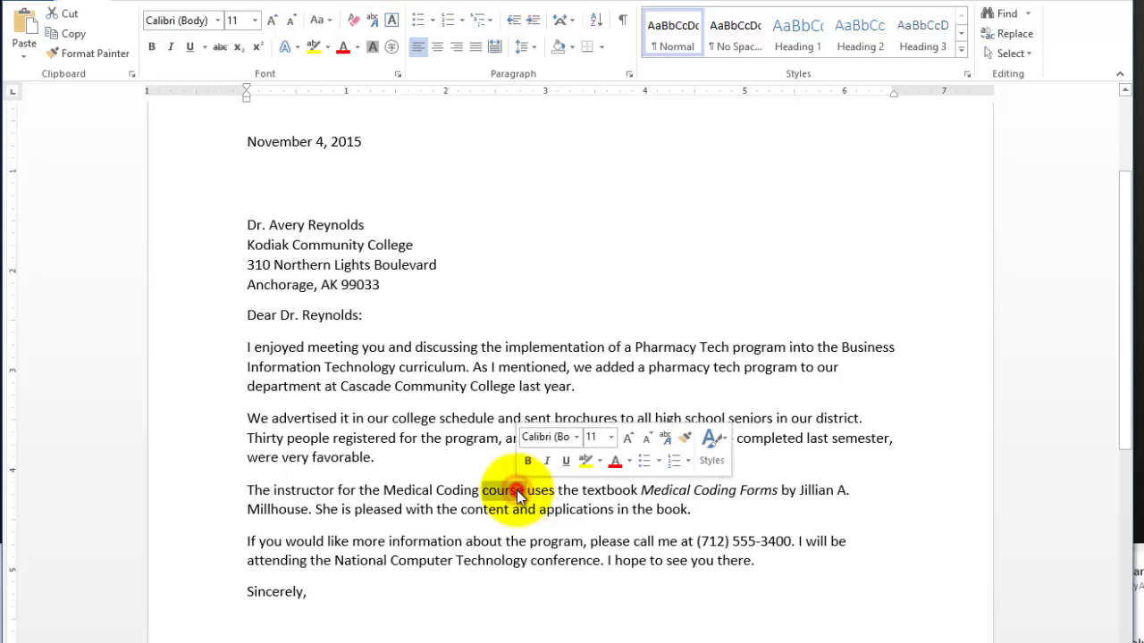
triple_click(516, 492)
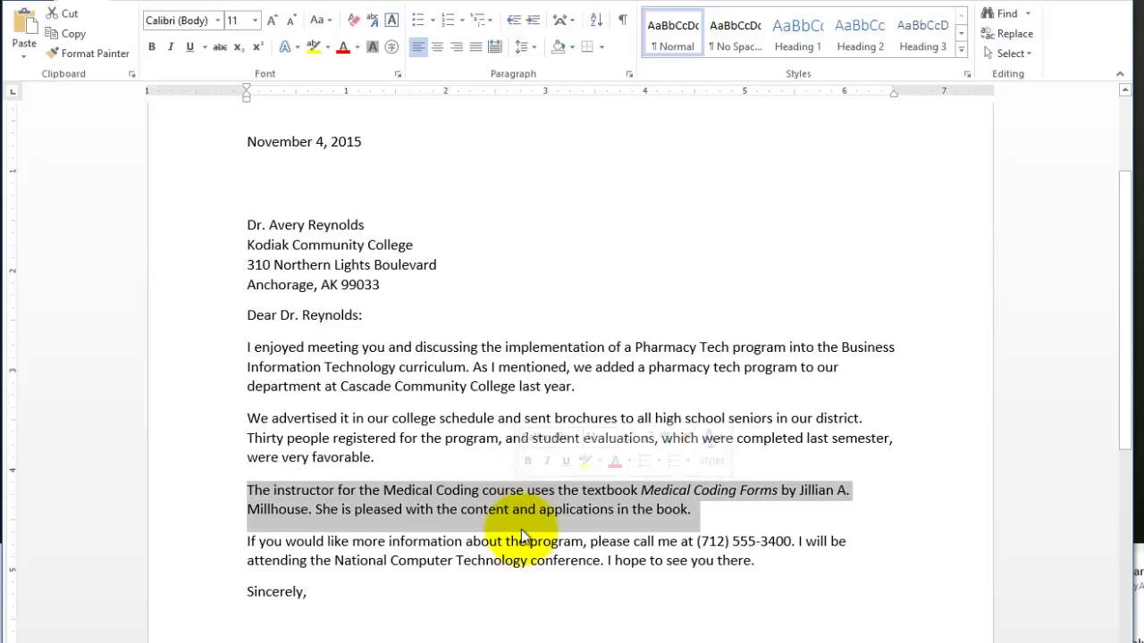
key("Delete")
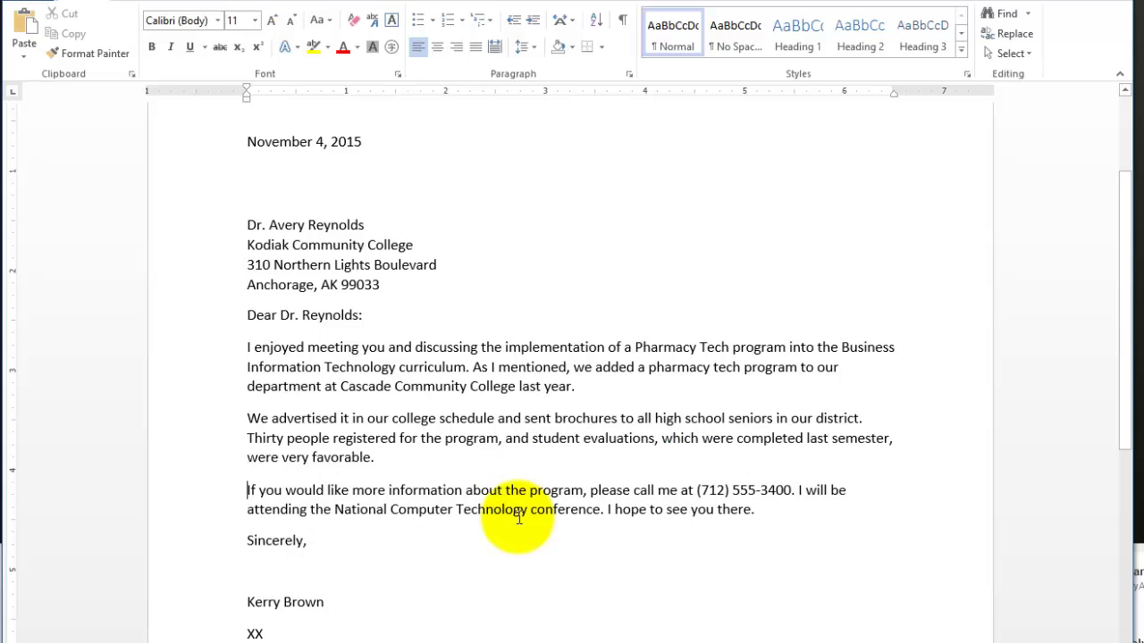